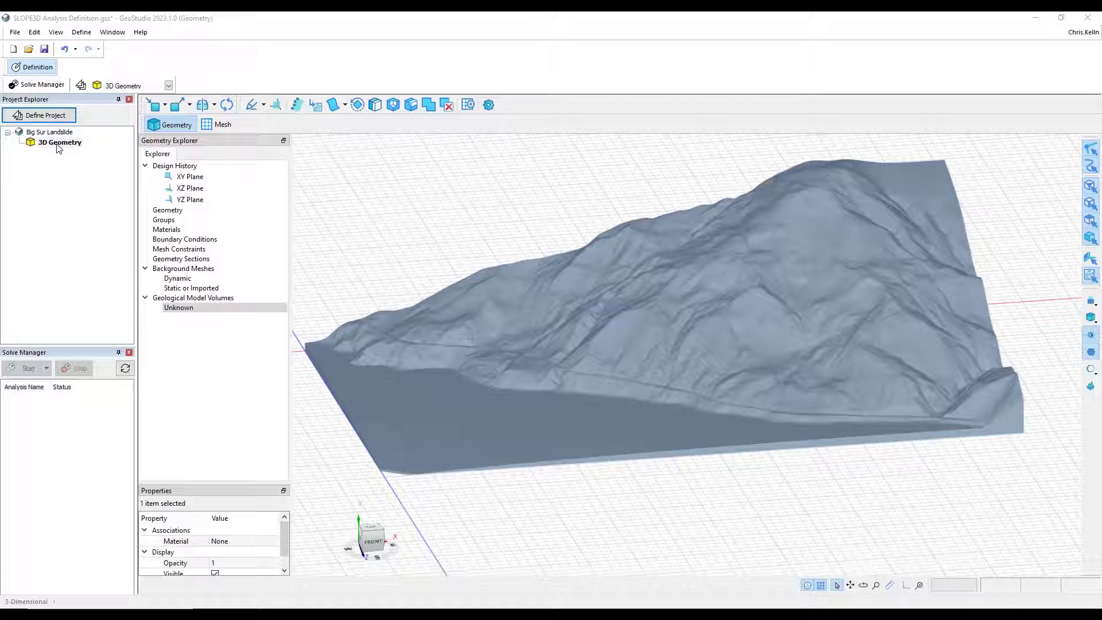
{"action": "left_click", "coordinate": [164, 108]}
{"action": "mouse_move", "coordinate": [181, 185]}
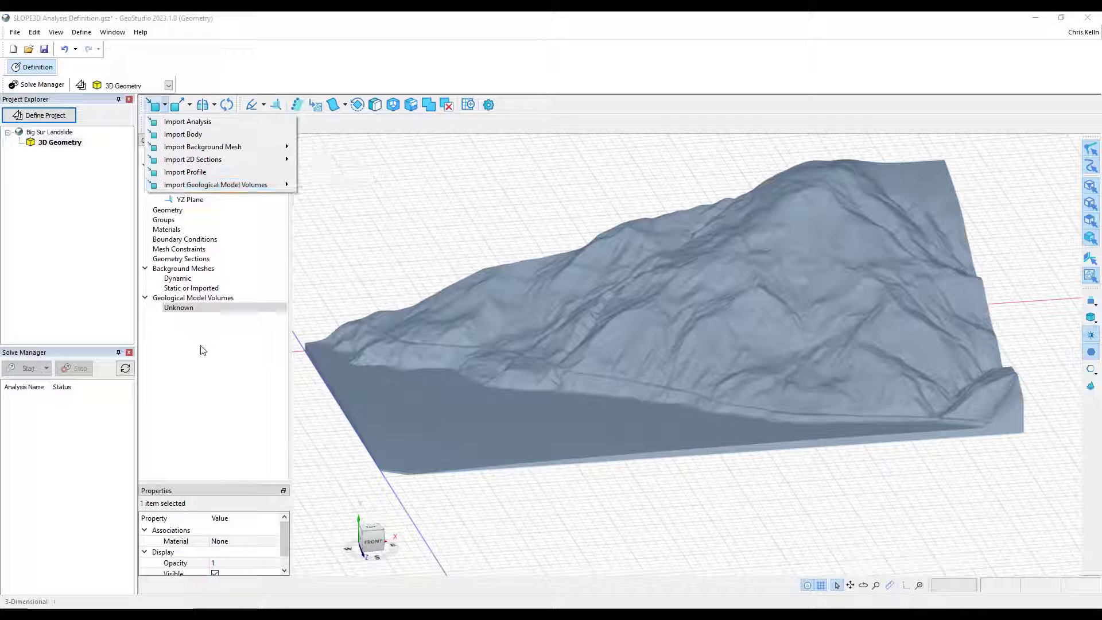
{"action": "left_click", "coordinate": [204, 300]}
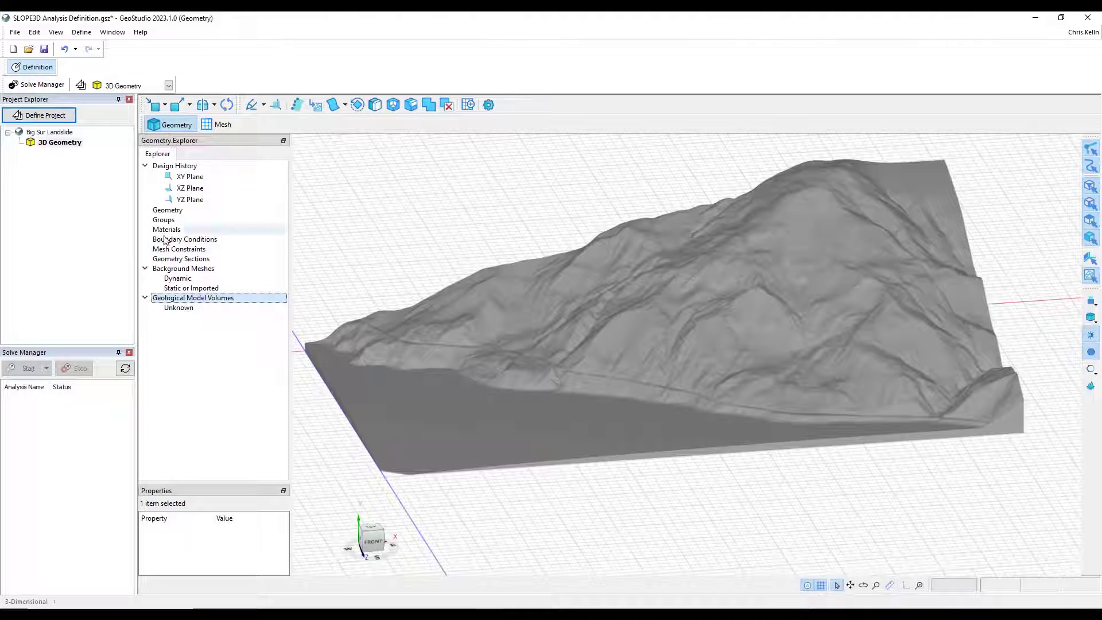
{"action": "left_click", "coordinate": [170, 310]}
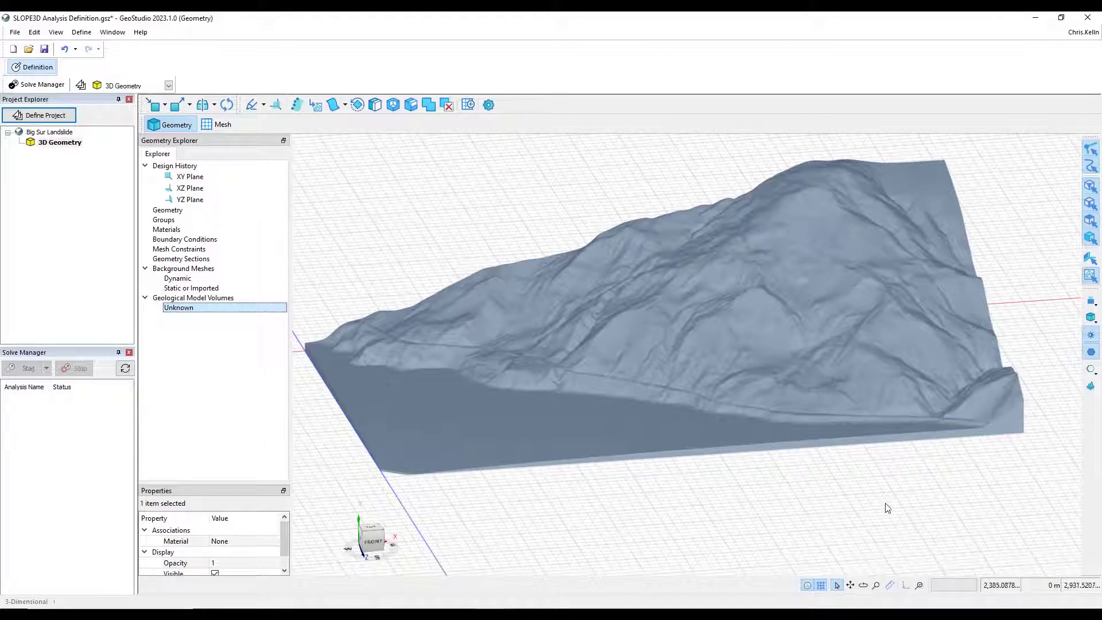
{"action": "middle_click_drag", "start_coordinate": [898, 508], "coordinate": [933, 494]}
{"action": "left_click", "coordinate": [169, 308]}
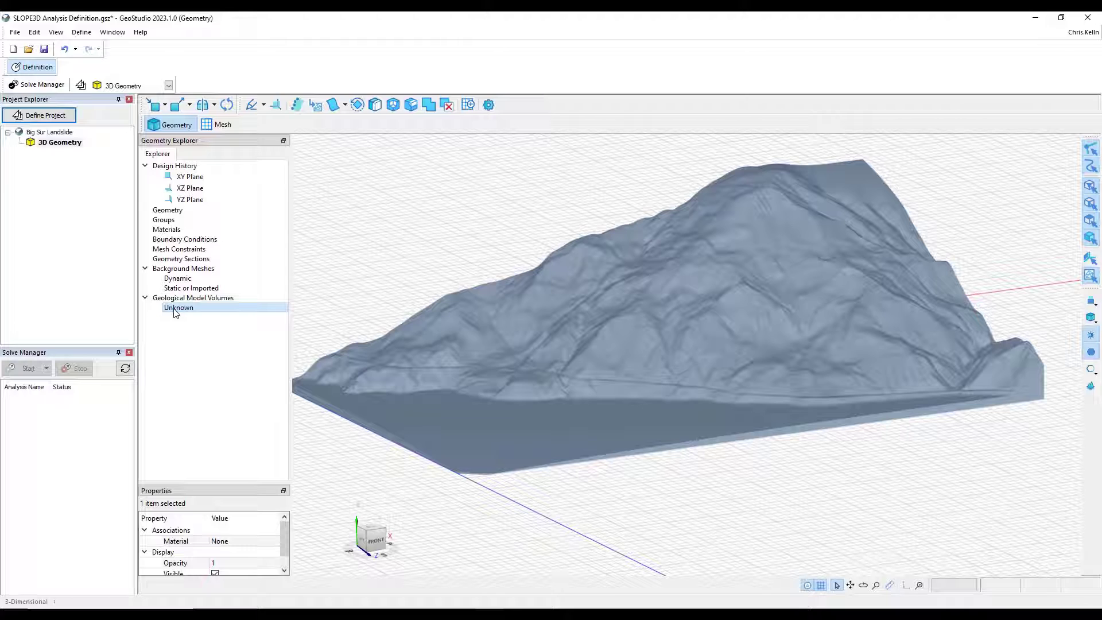
- Add a SLOPE3D Limit Equilibrium analysis to the project under the 3D Geometry
{"action": "left_click", "coordinate": [46, 118]}
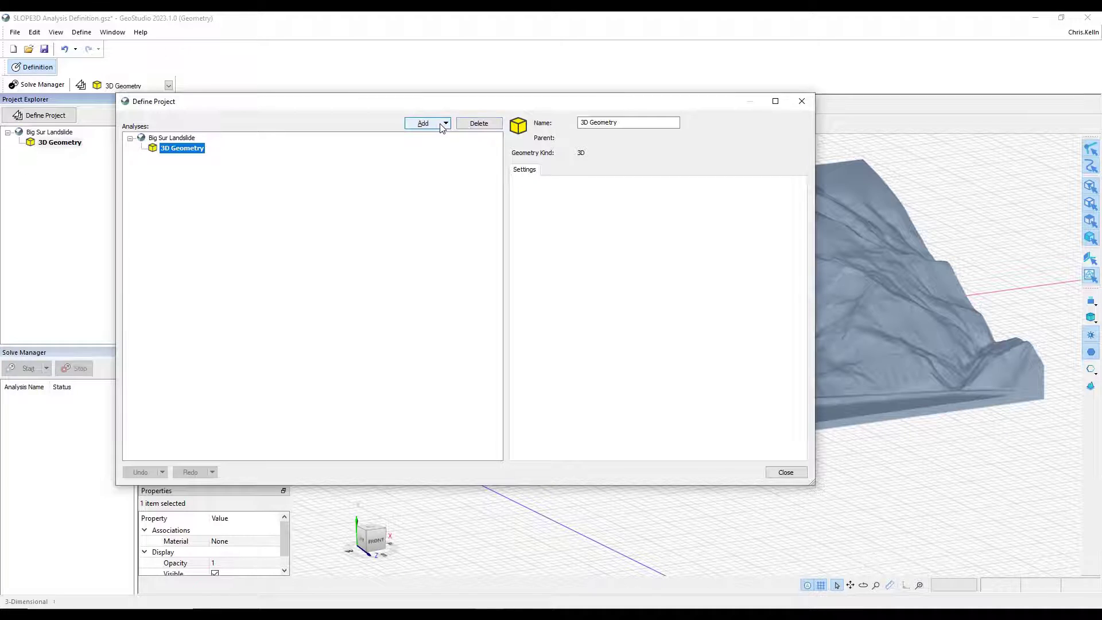
{"action": "left_click", "coordinate": [444, 123]}
{"action": "mouse_move", "coordinate": [440, 156]}
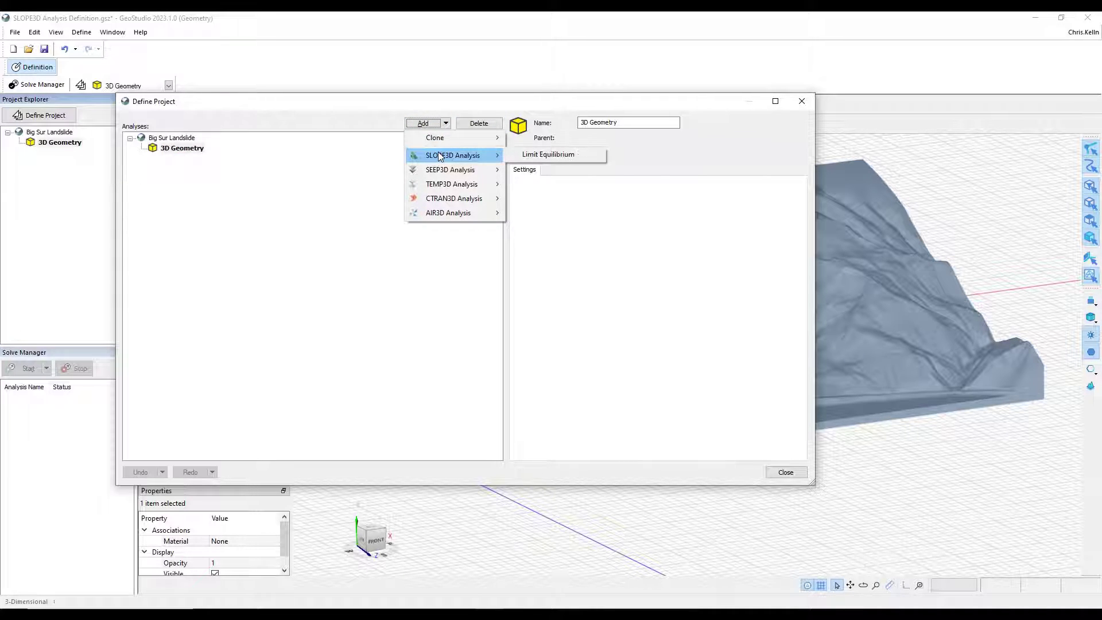
{"action": "left_click", "coordinate": [549, 153]}
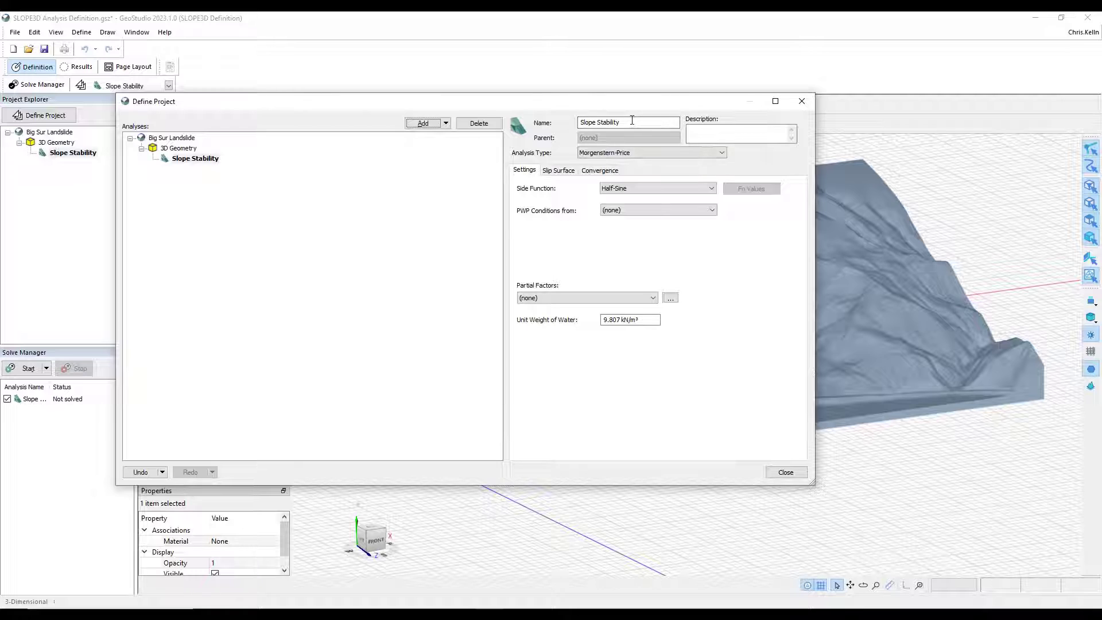
- Rename the new analysis as Hillside Stability
{"action": "left_click_drag", "start_coordinate": [632, 121], "coordinate": [381, 116]}
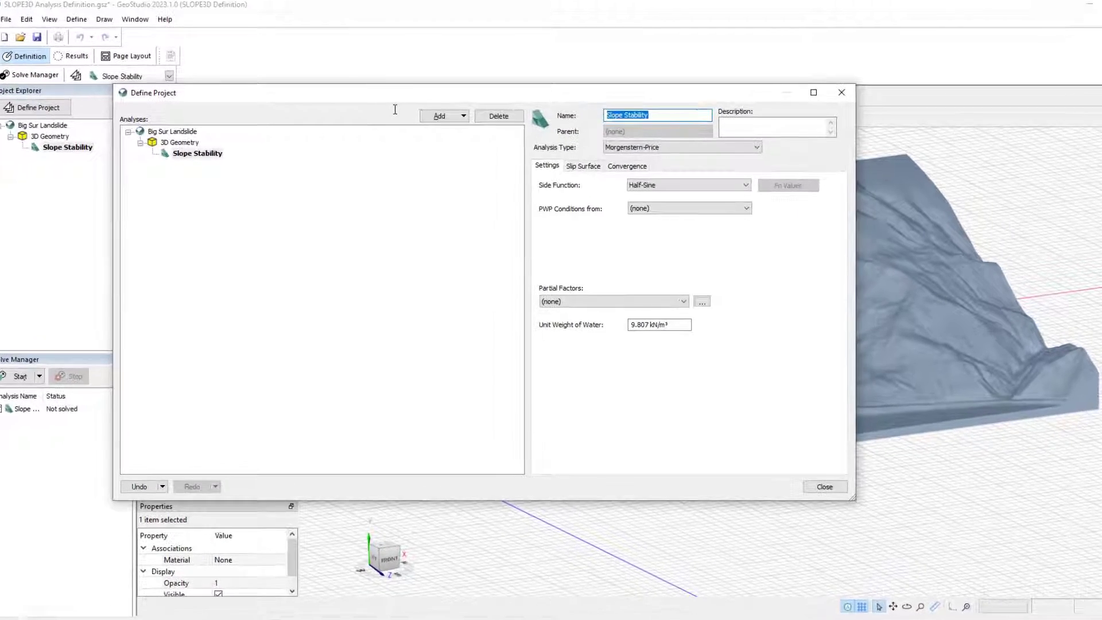
{"action": "type", "text": "Hillside"}
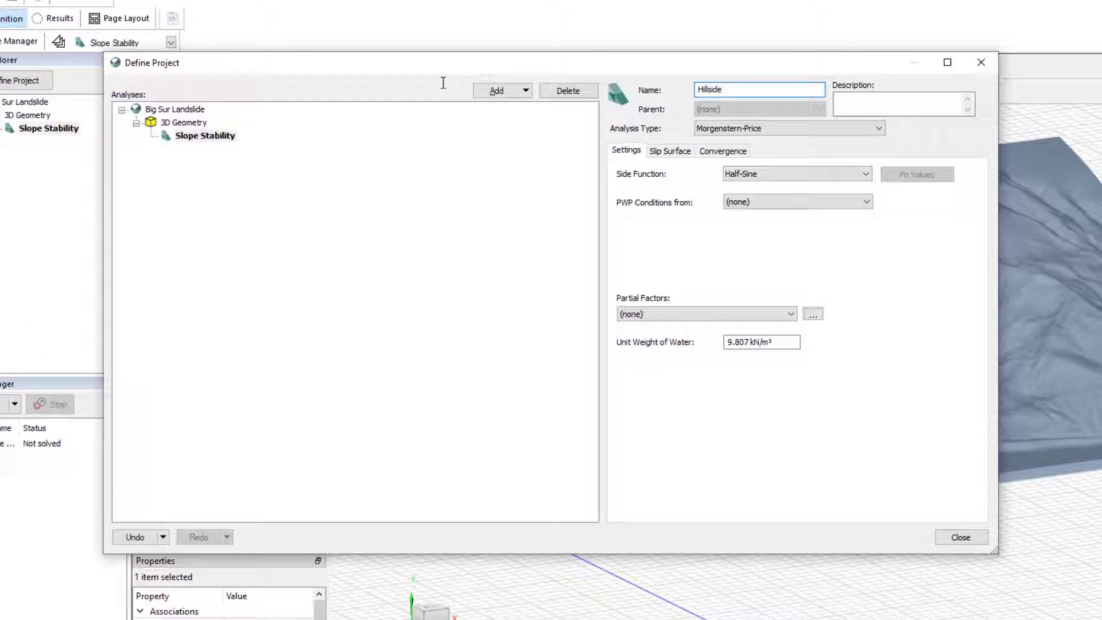
{"action": "type", "text": " Stabil"}
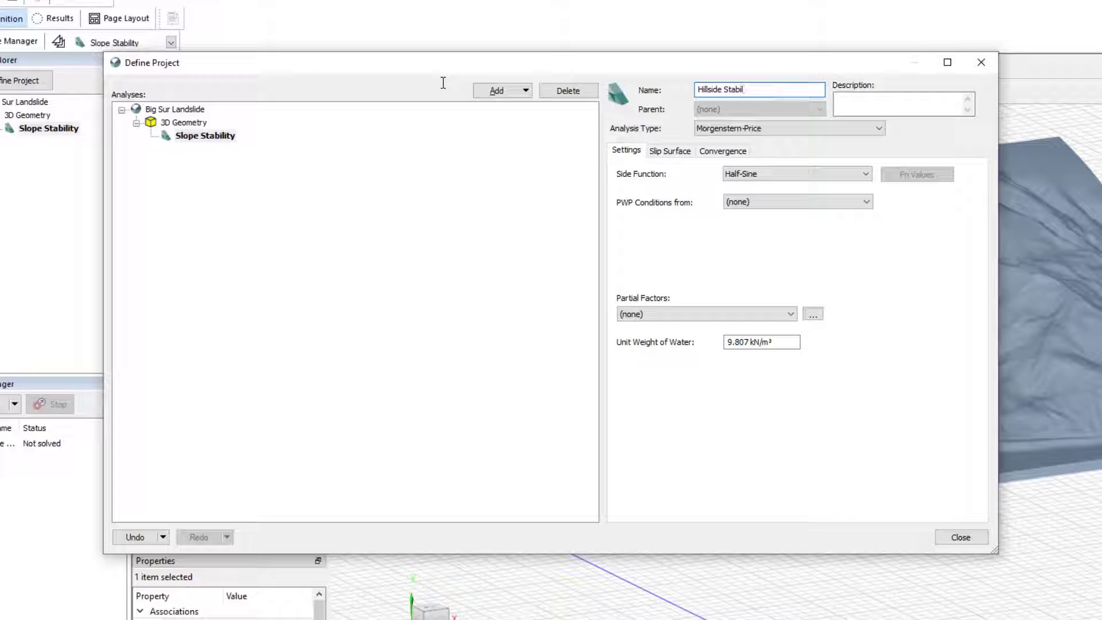
{"action": "type", "text": "ity"}
{"action": "key", "text": "Tab"}
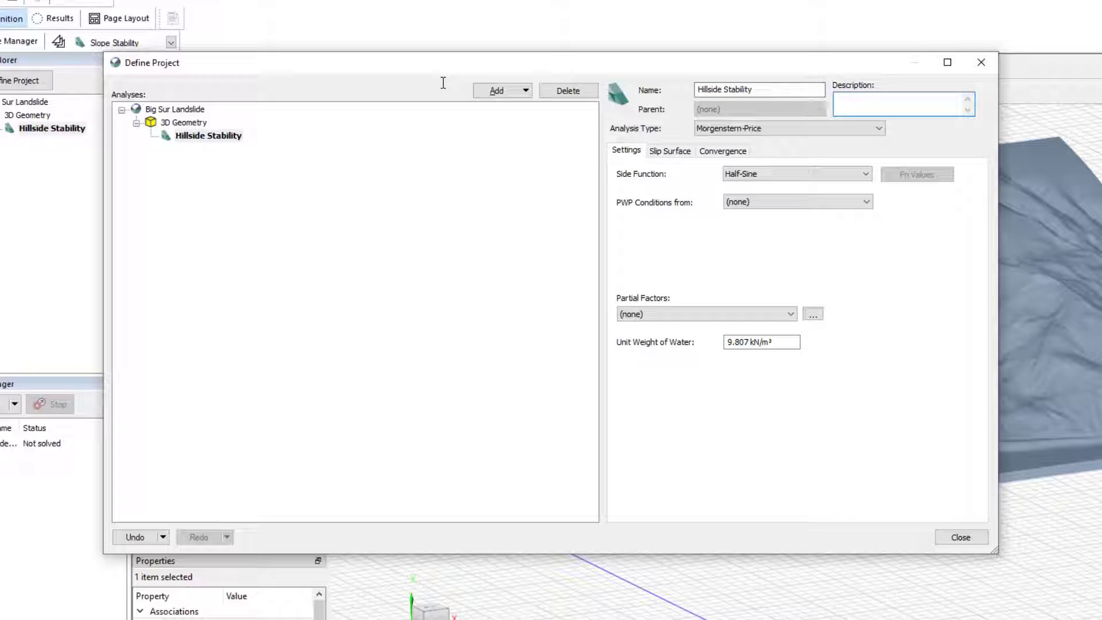
- Keep the Morgenstern-Price analysis type with Half-Sine side function, and take PWP conditions from Piezometric Surfaces
{"action": "left_click", "coordinate": [763, 129]}
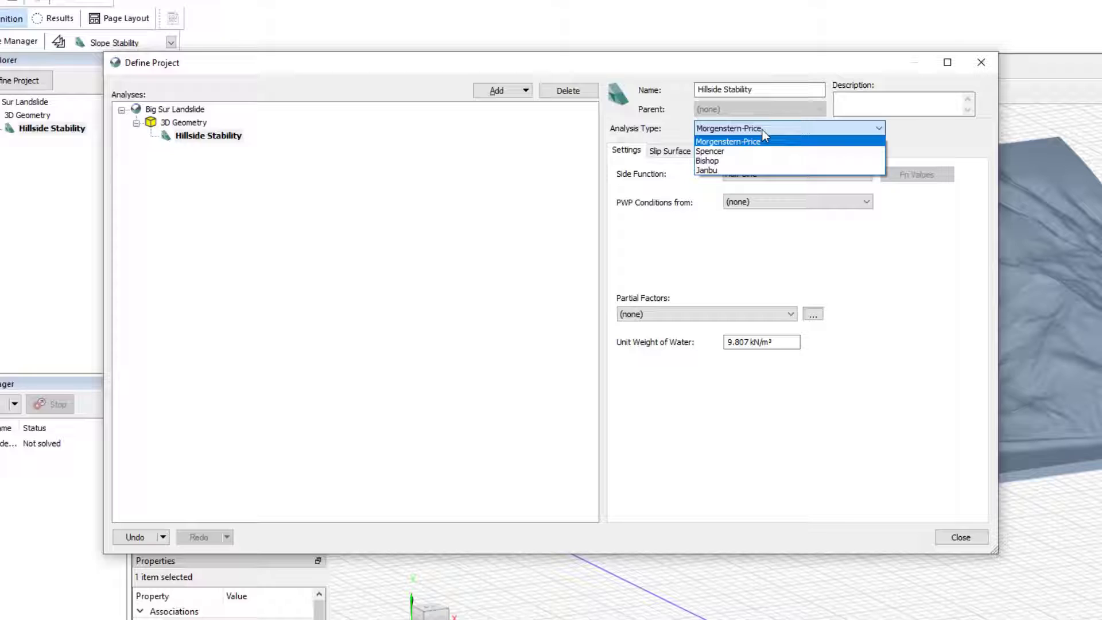
{"action": "left_click", "coordinate": [762, 129]}
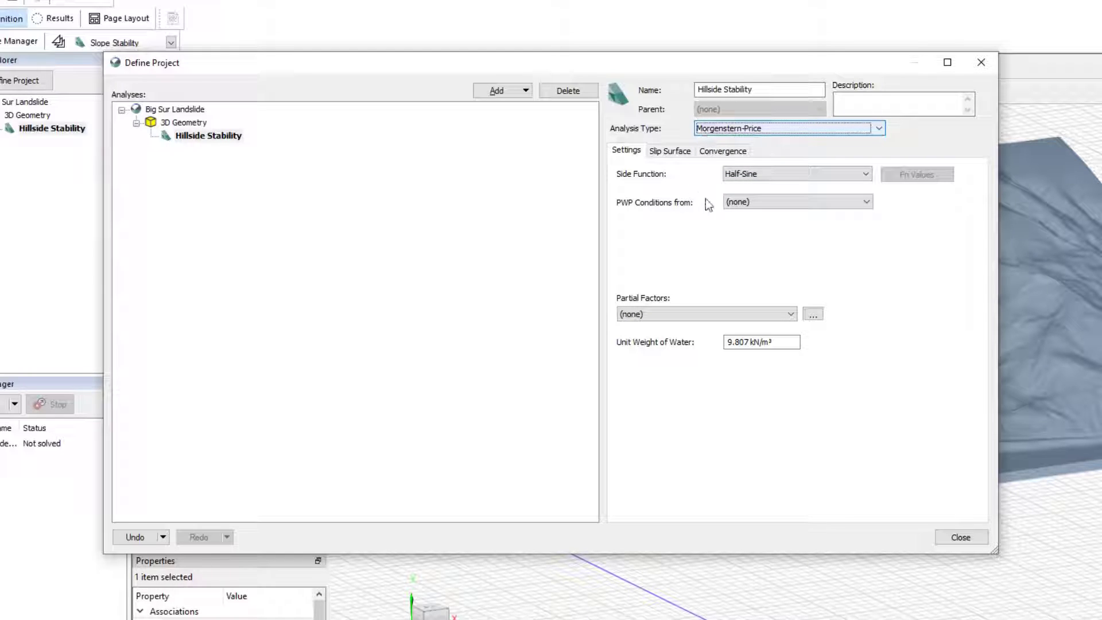
{"action": "left_click", "coordinate": [759, 174]}
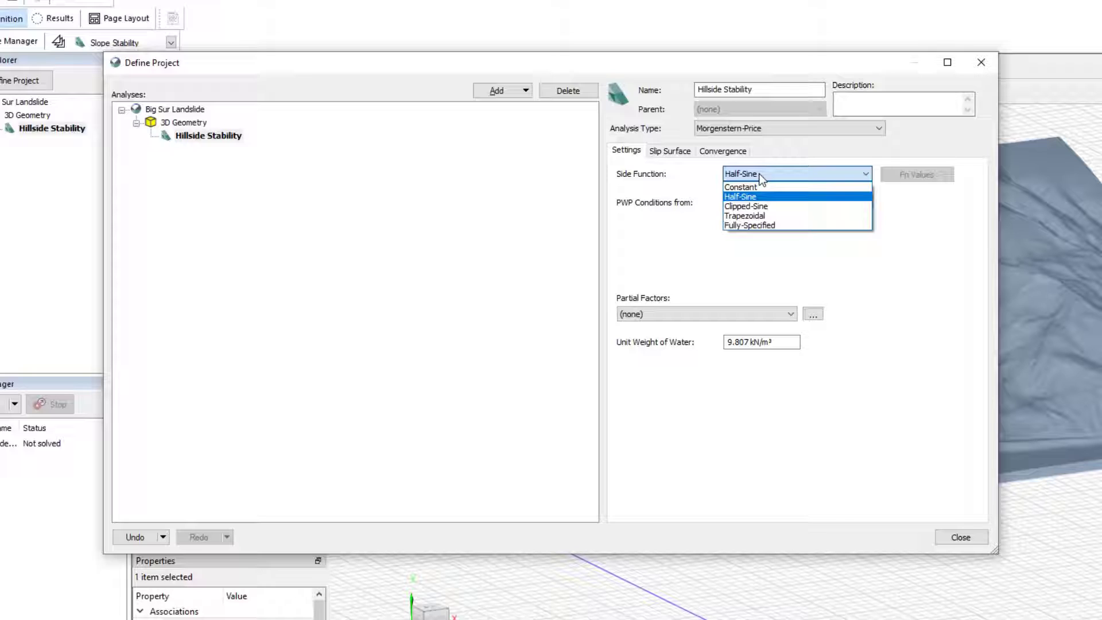
{"action": "left_click", "coordinate": [758, 174]}
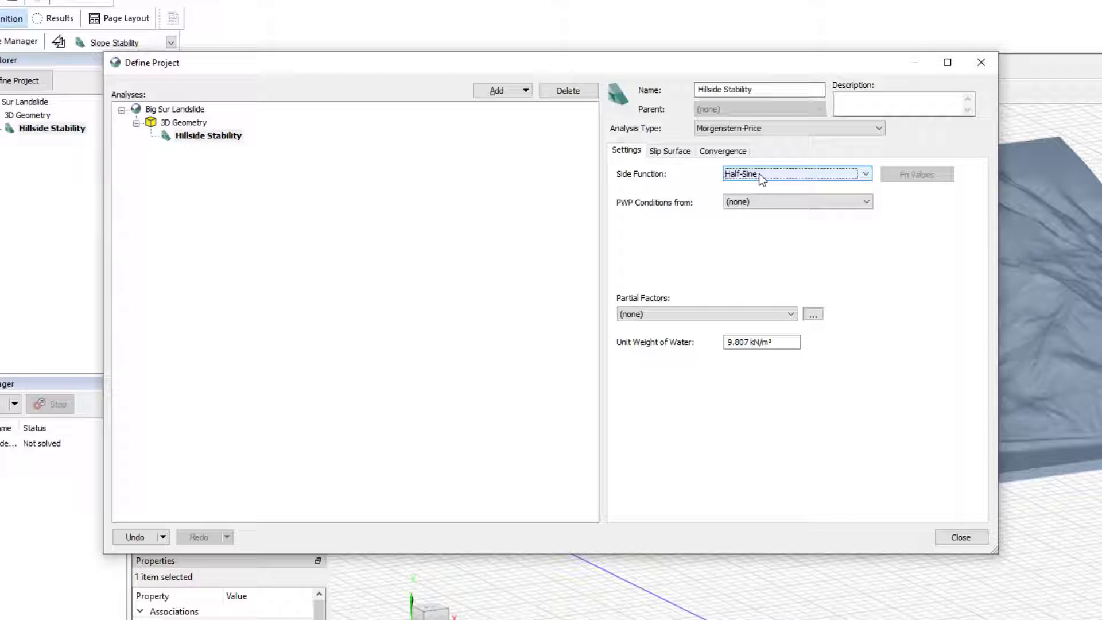
{"action": "left_click", "coordinate": [867, 202]}
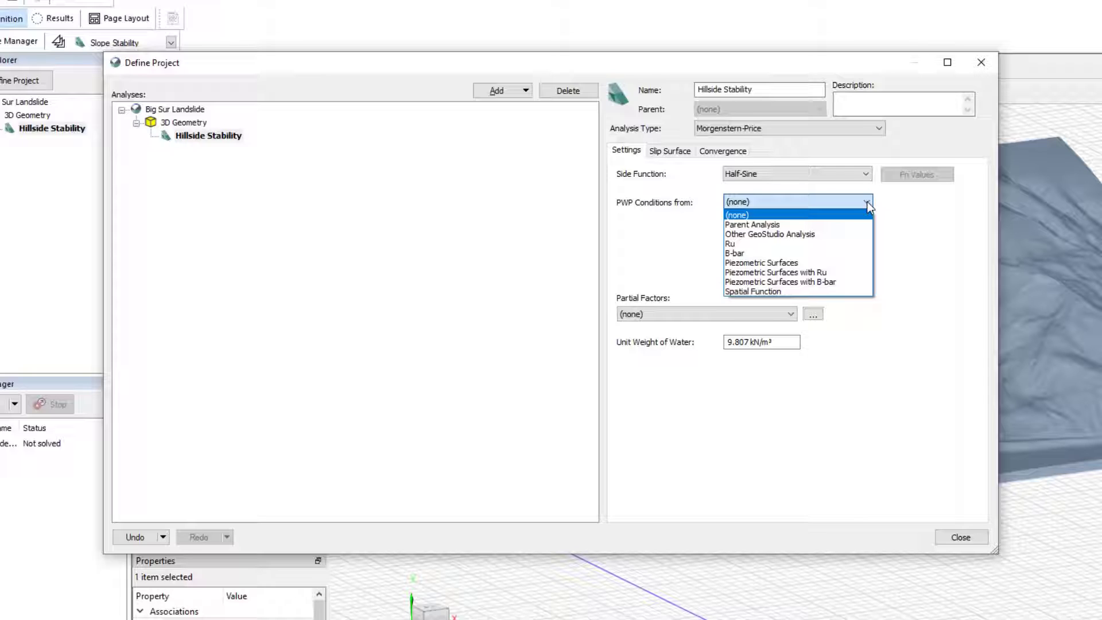
{"action": "left_click", "coordinate": [796, 264]}
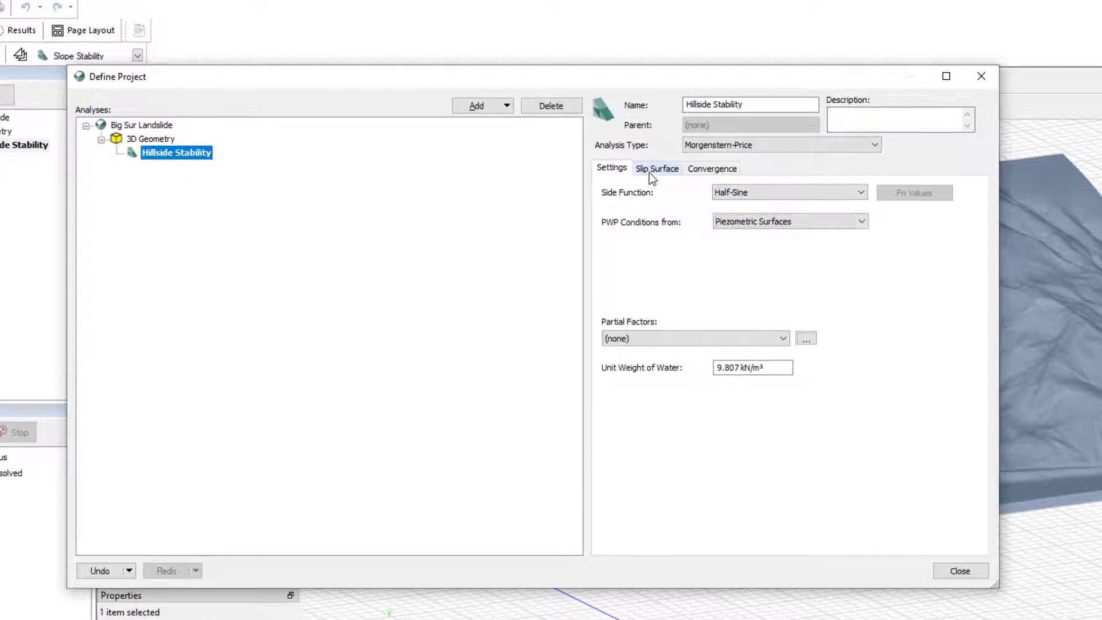
- Review the slip surface and convergence settings of the analysis and close the project definition
{"action": "left_click", "coordinate": [656, 168]}
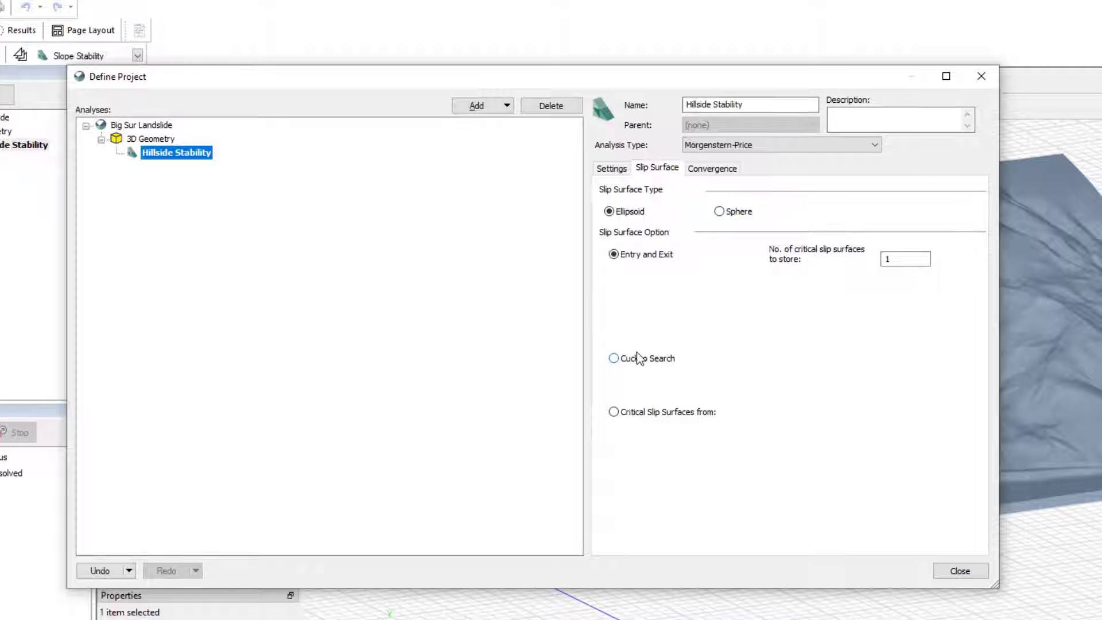
{"action": "left_click", "coordinate": [705, 172]}
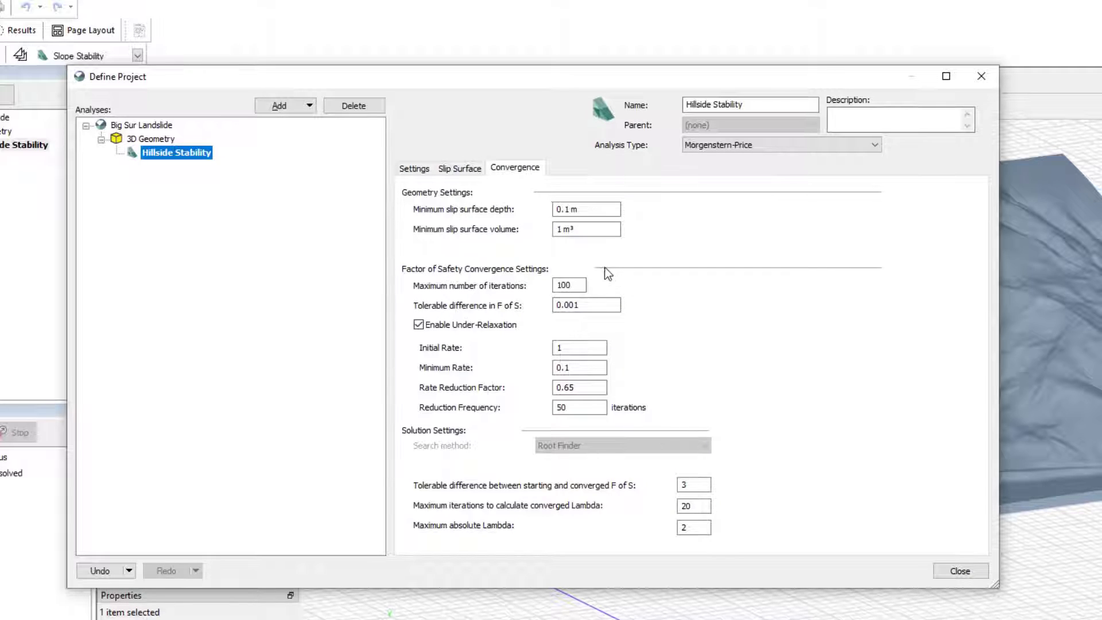
{"action": "key", "text": "Tab"}
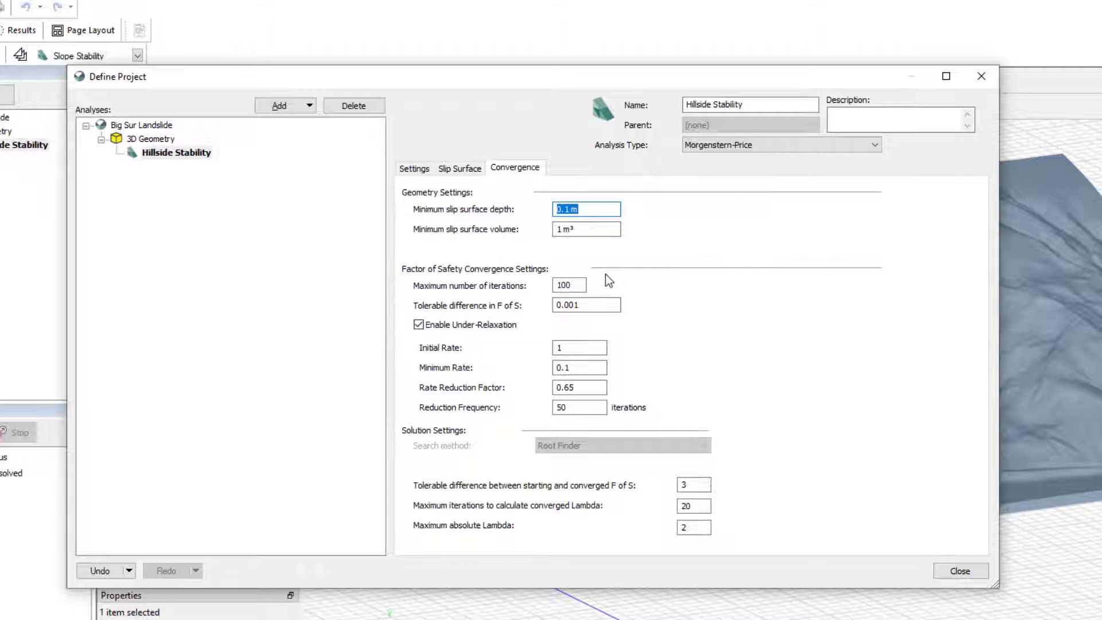
{"action": "key", "text": "Tab"}
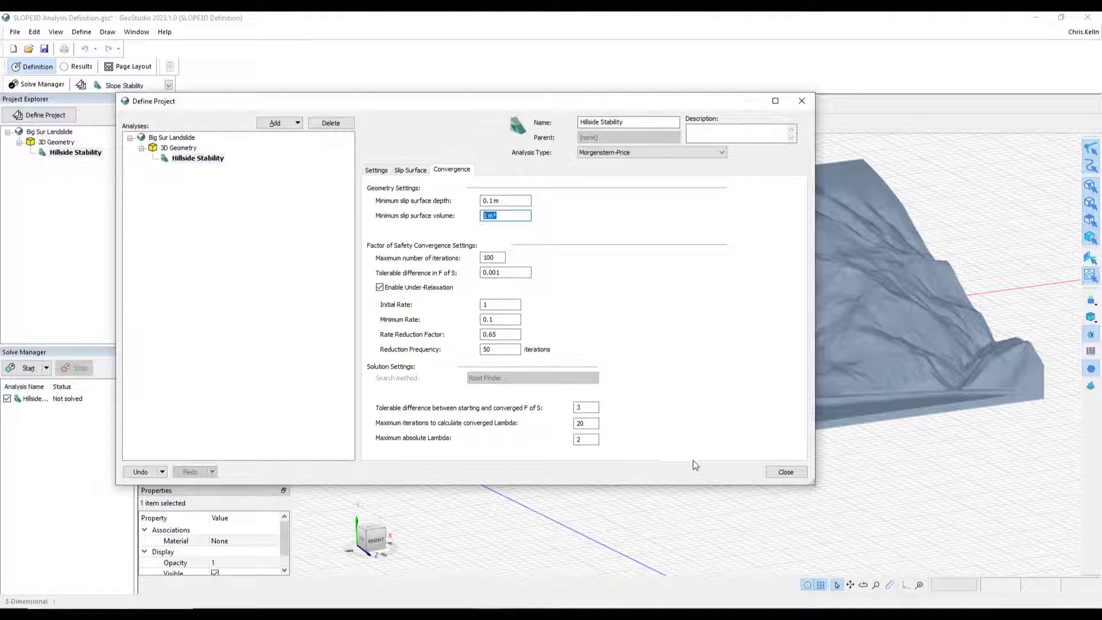
{"action": "left_click", "coordinate": [785, 475]}
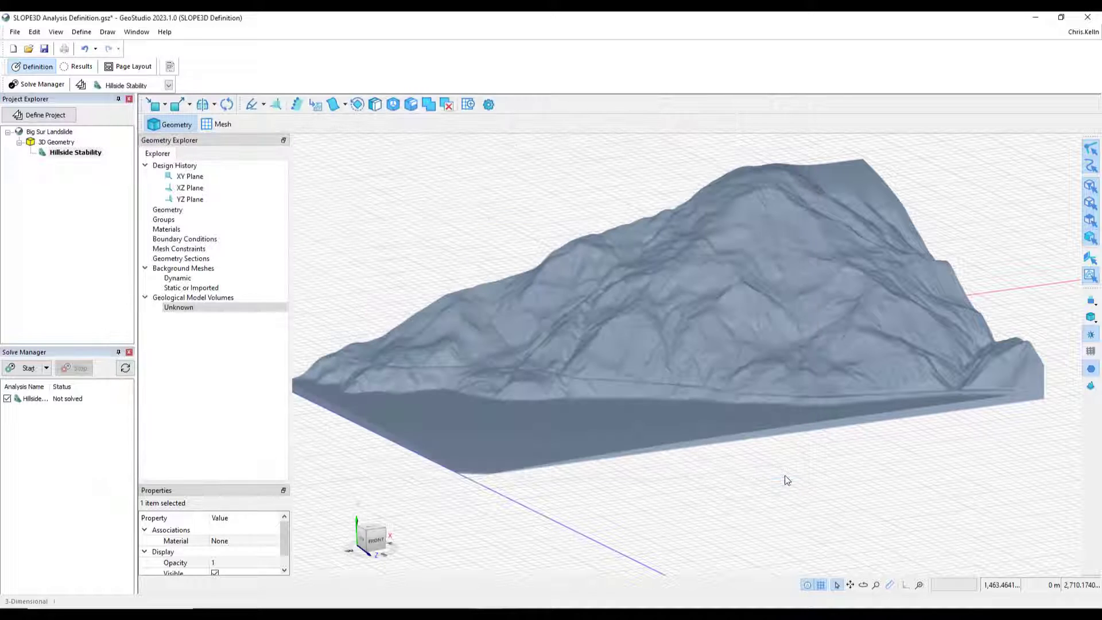
- Draw a three-vertex slip surface entry grid on the upper hillside using the Entry and Exit tool in top view
{"action": "left_click", "coordinate": [107, 33]}
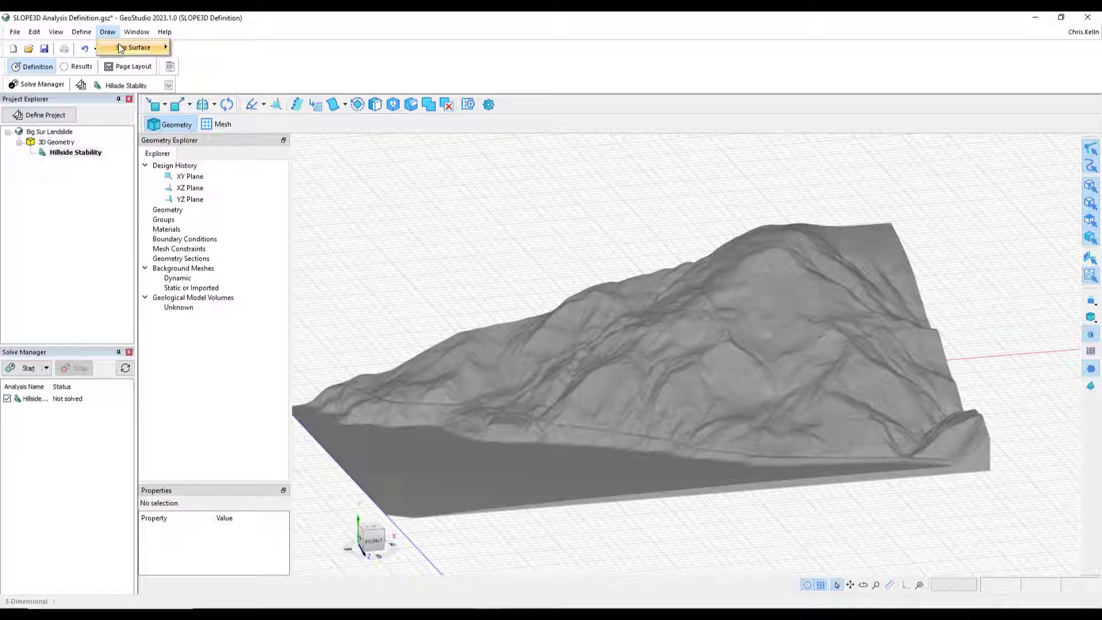
{"action": "mouse_move", "coordinate": [136, 47]}
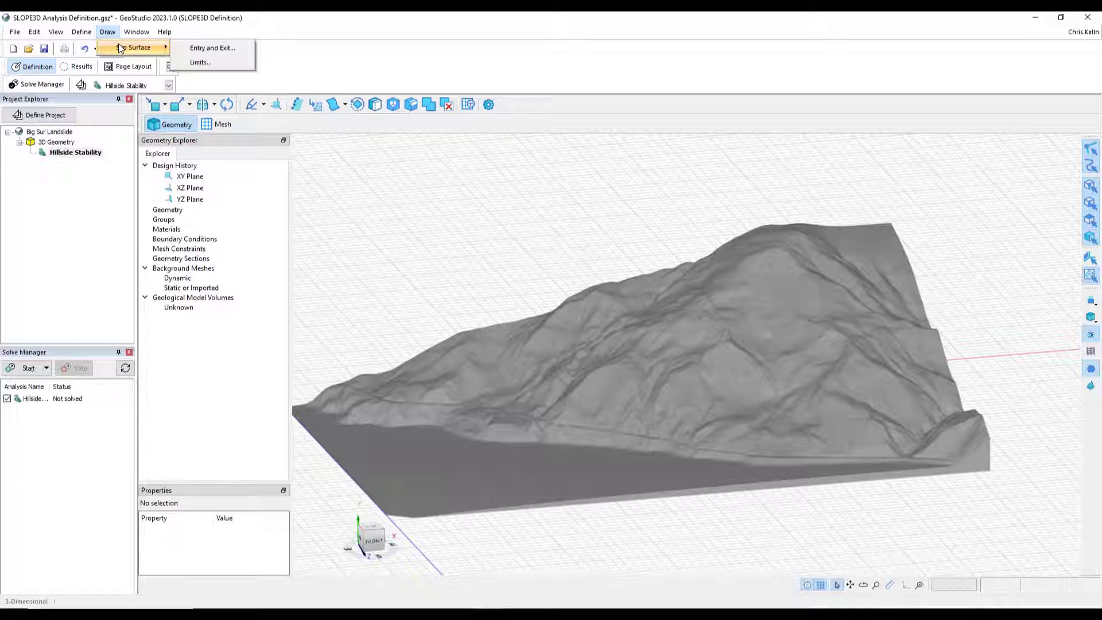
{"action": "left_click", "coordinate": [215, 49]}
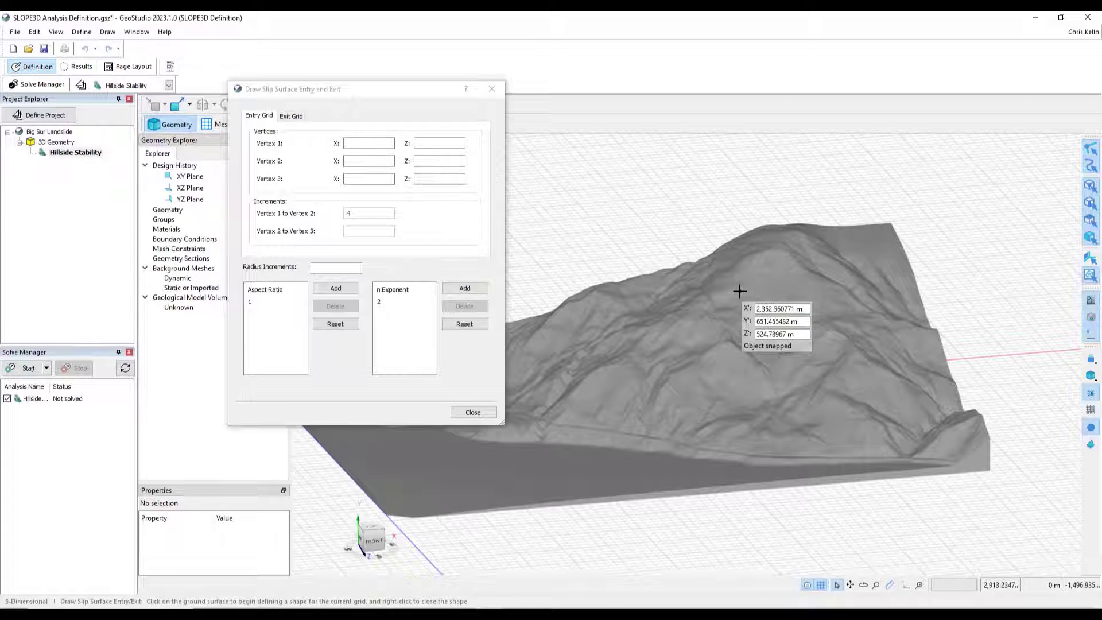
{"action": "left_click", "coordinate": [372, 528]}
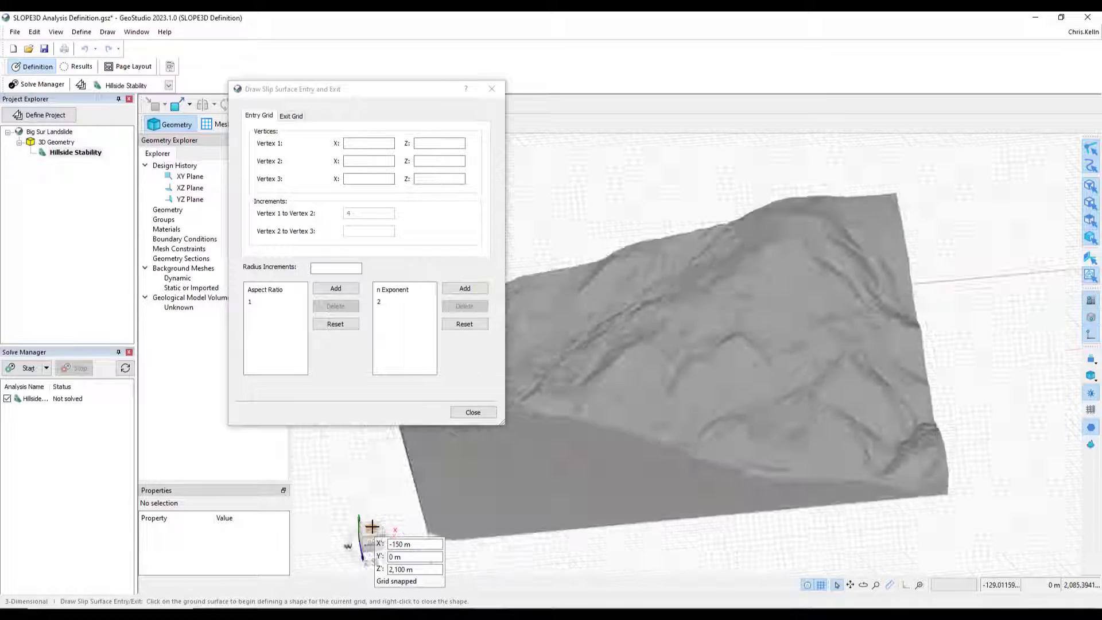
{"action": "right_click", "coordinate": [643, 498]}
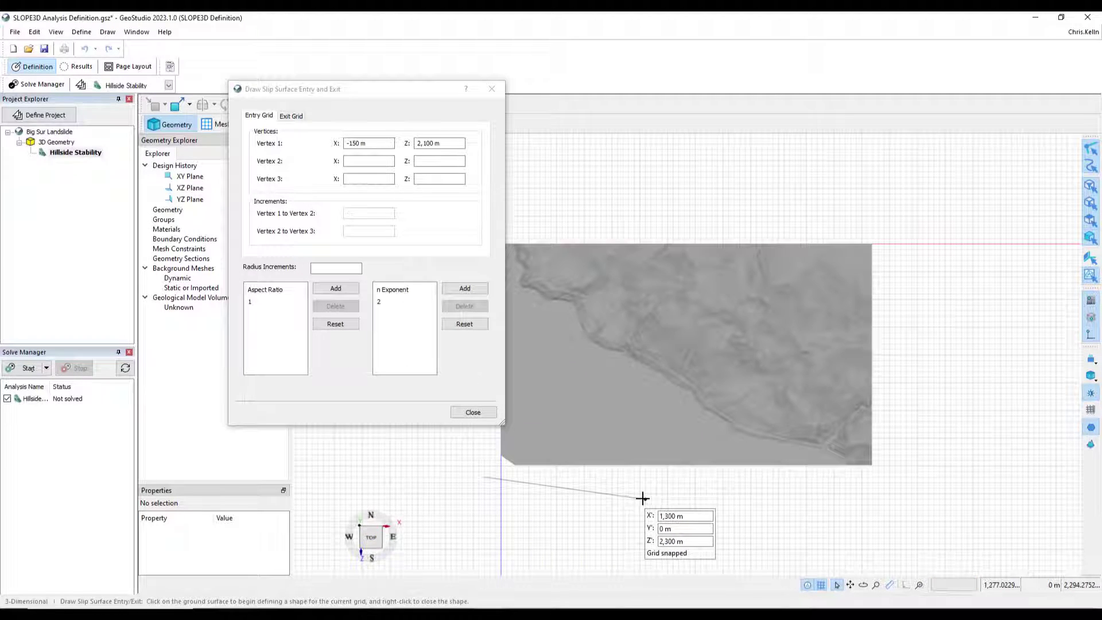
{"action": "scroll", "coordinate": [660, 488], "scroll_direction": "up", "scroll_amount": 6}
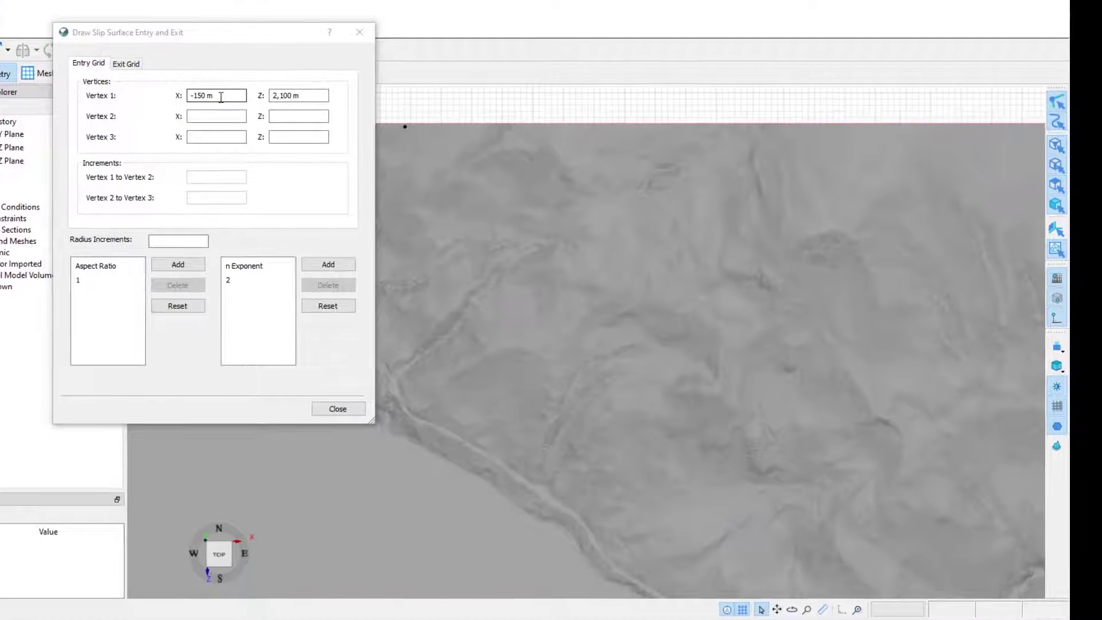
{"action": "left_click", "coordinate": [232, 100]}
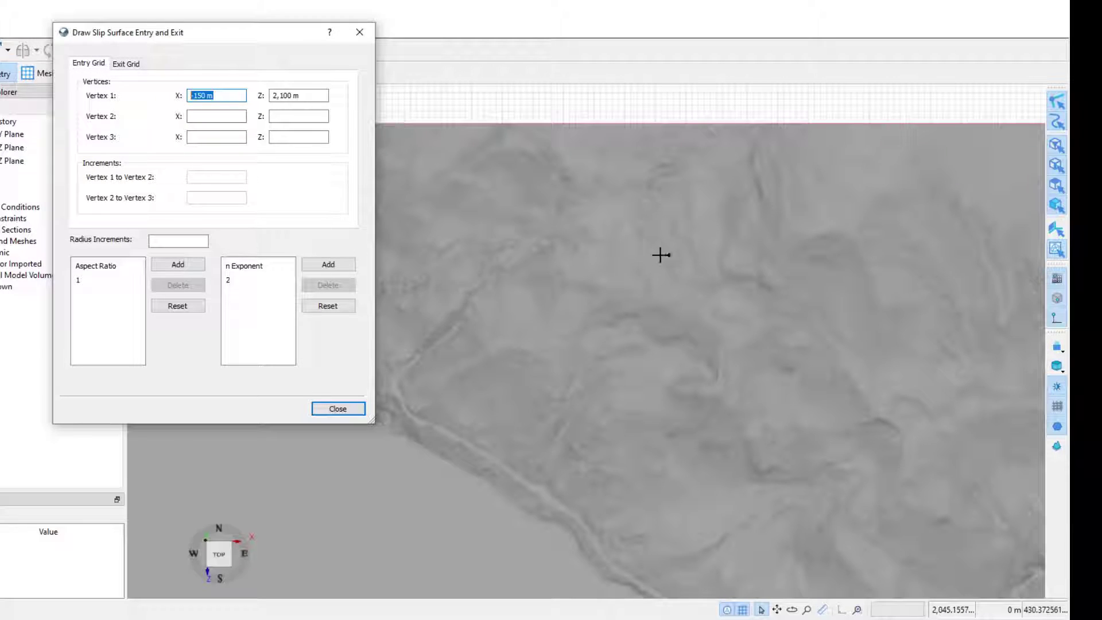
{"action": "left_click", "coordinate": [632, 262]}
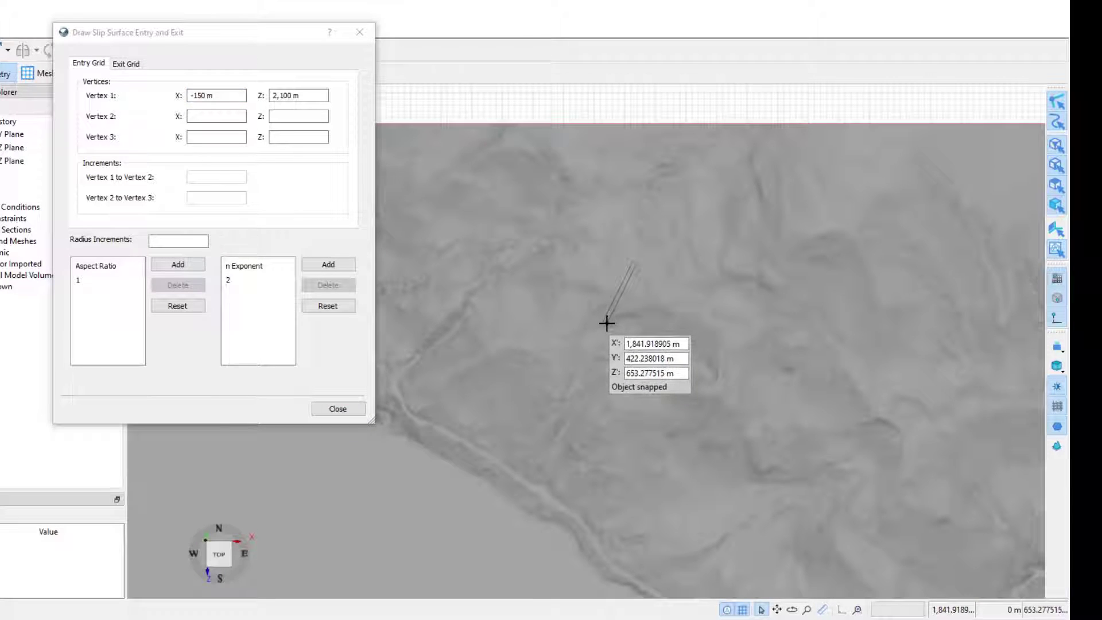
{"action": "left_click", "coordinate": [606, 323]}
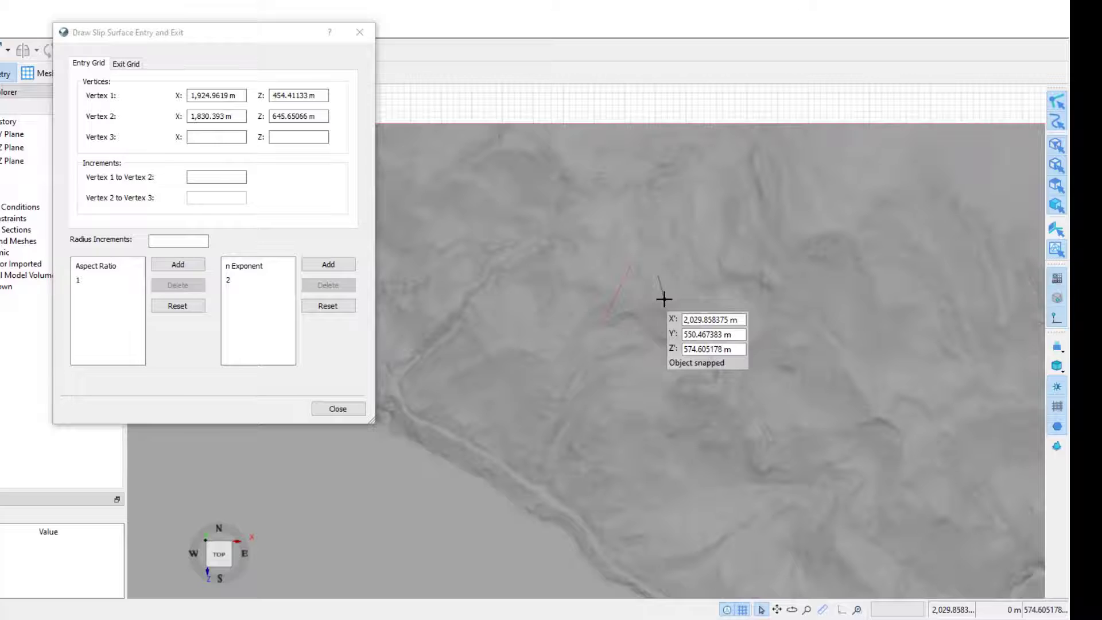
{"action": "left_click", "coordinate": [664, 298]}
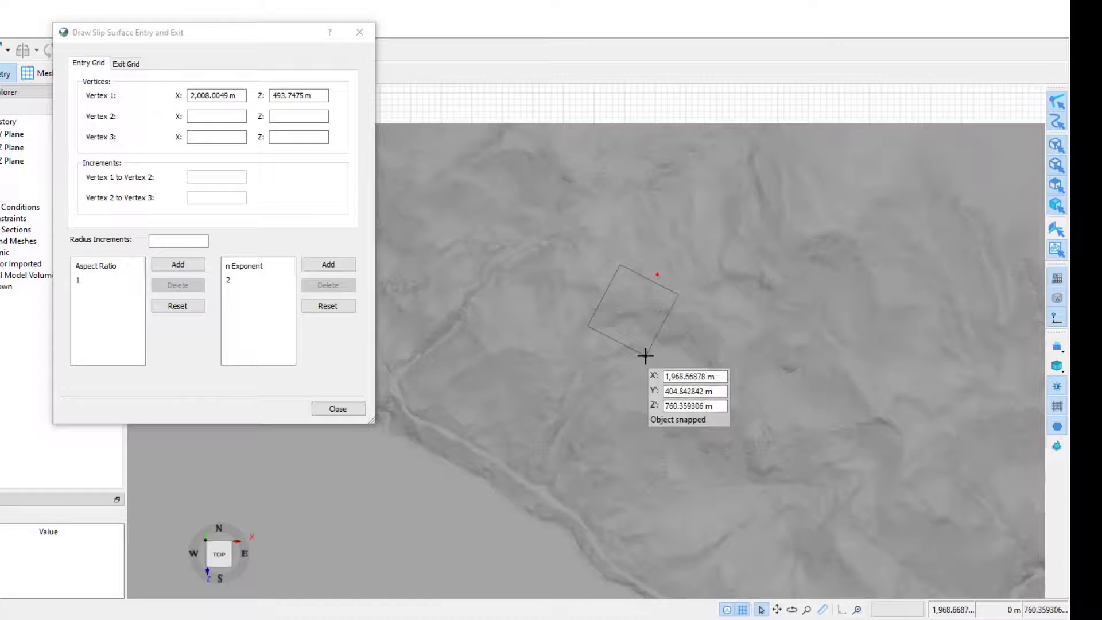
{"action": "left_click", "coordinate": [656, 365]}
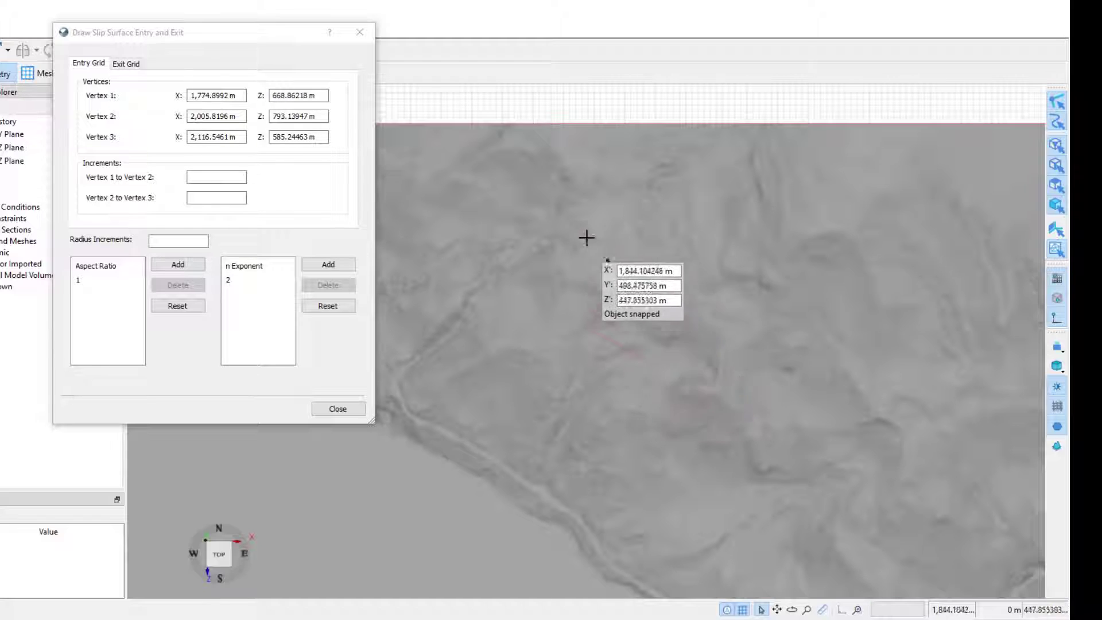
- Set both vertex increments and the radius increments of the entry grid to 4
{"action": "left_click", "coordinate": [228, 178]}
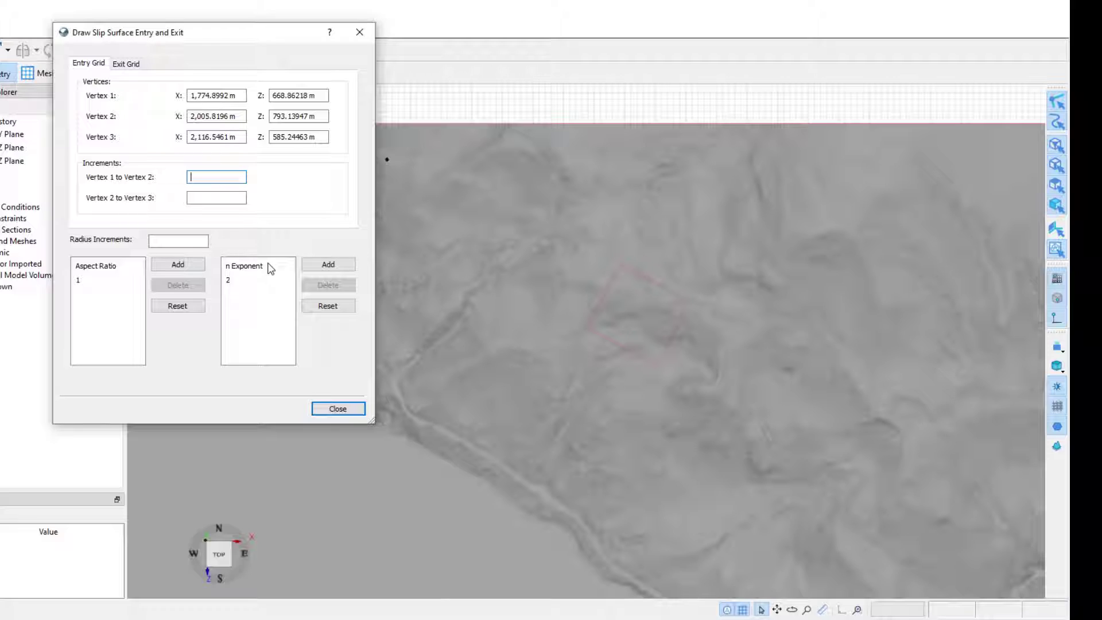
{"action": "type", "text": "4"}
{"action": "key", "text": "Tab"}
{"action": "type", "text": "4"}
{"action": "key", "text": "Tab"}
{"action": "type", "text": "4"}
- Add aspect ratios 0.8 and 1.2 to the entry grid's aspect ratio list
{"action": "left_click", "coordinate": [179, 265]}
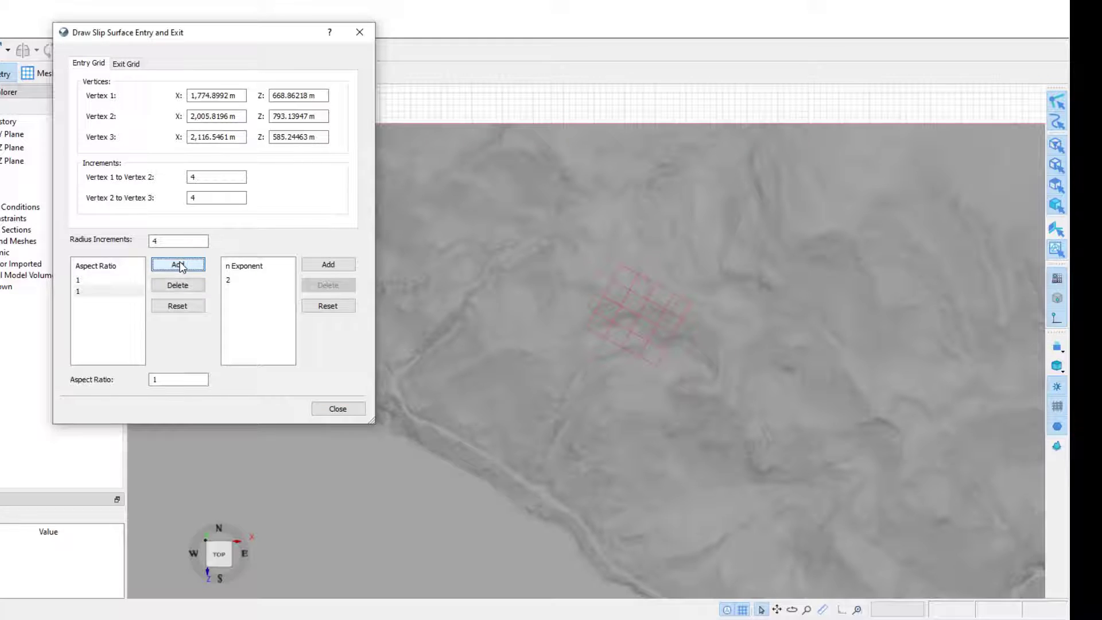
{"action": "double_click", "coordinate": [178, 379]}
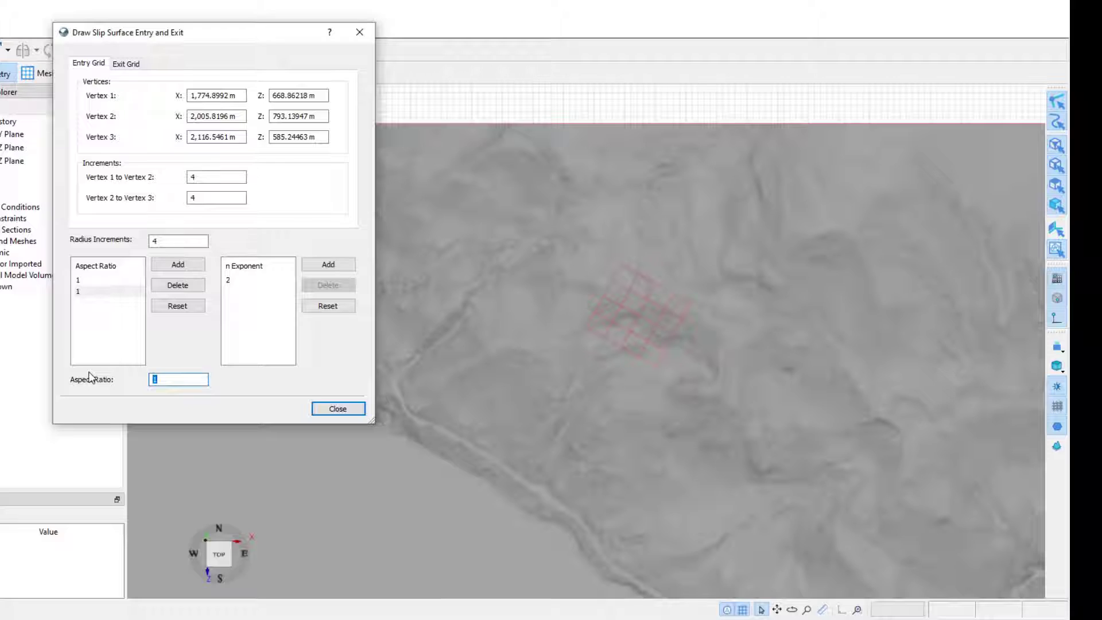
{"action": "type", "text": "0.8"}
{"action": "key", "text": "Tab"}
{"action": "left_click", "coordinate": [177, 264]}
{"action": "left_click", "coordinate": [165, 379]}
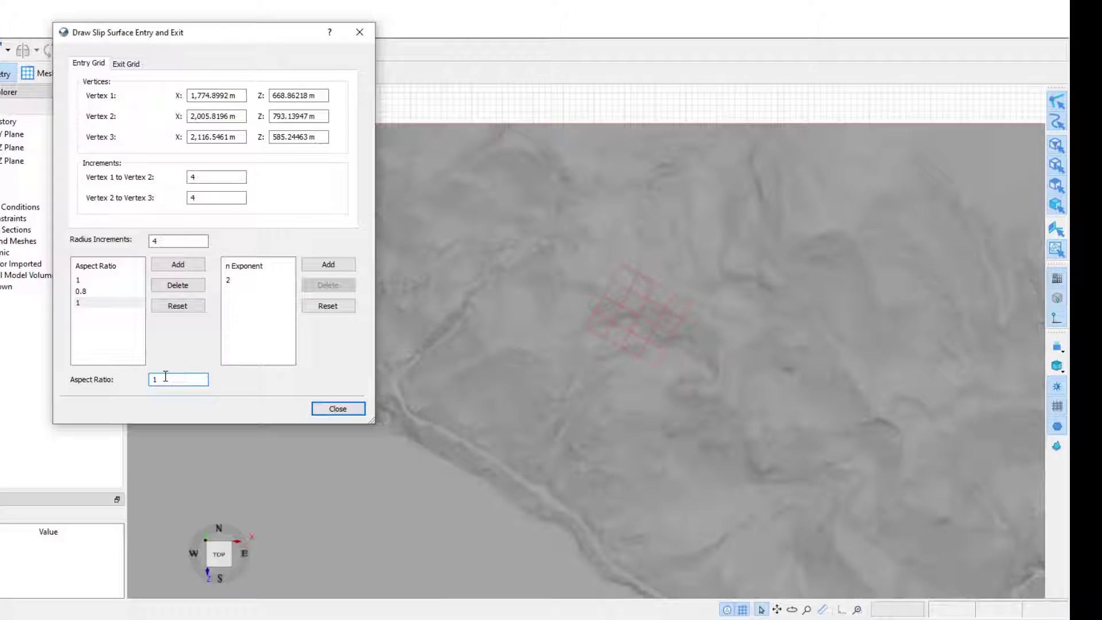
{"action": "type", "text": ".2"}
{"action": "key", "text": "Tab"}
- Set the radius increments to 3
{"action": "left_click", "coordinate": [127, 64]}
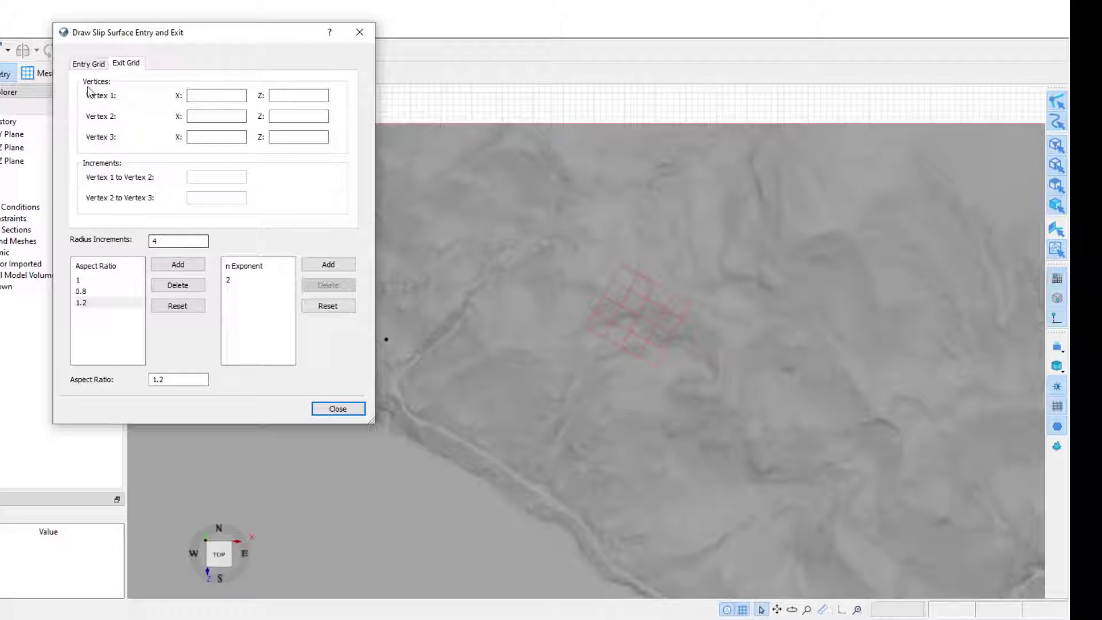
{"action": "left_click", "coordinate": [86, 65]}
{"action": "left_click", "coordinate": [117, 64]}
{"action": "left_click", "coordinate": [95, 68]}
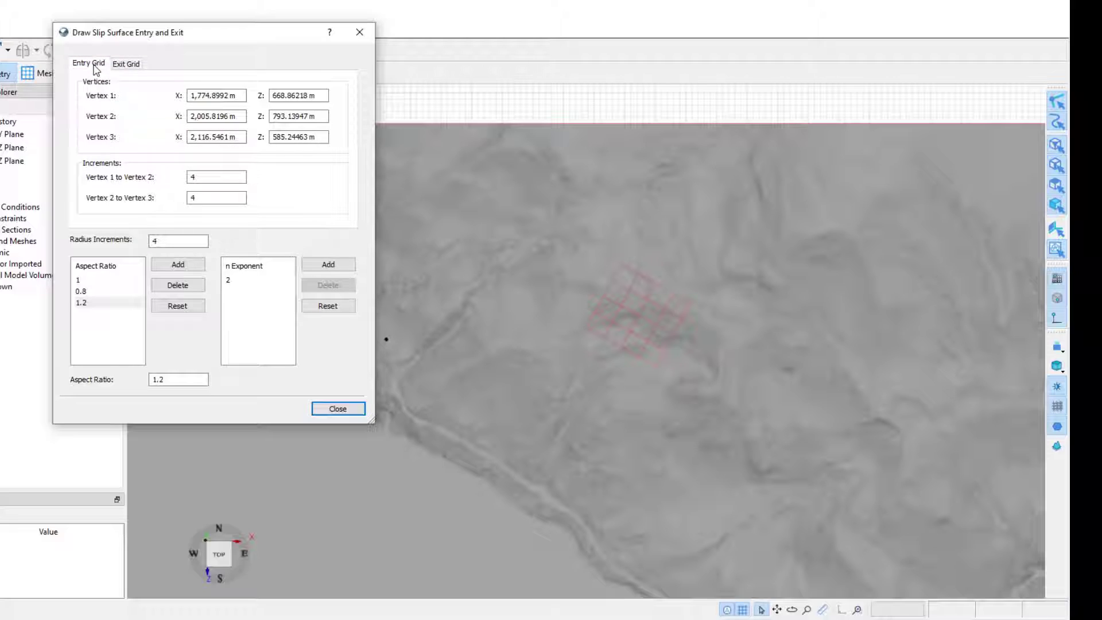
{"action": "left_click", "coordinate": [125, 64]}
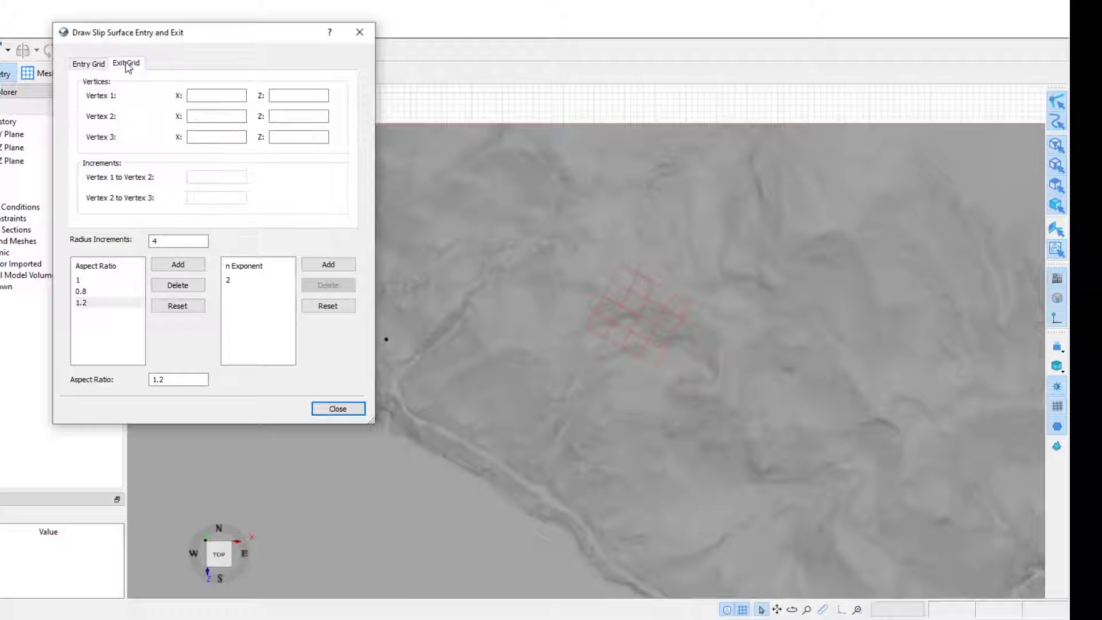
{"action": "double_click", "coordinate": [165, 240]}
{"action": "type", "text": "3"}
{"action": "key", "text": "Tab"}
{"action": "left_click", "coordinate": [89, 63]}
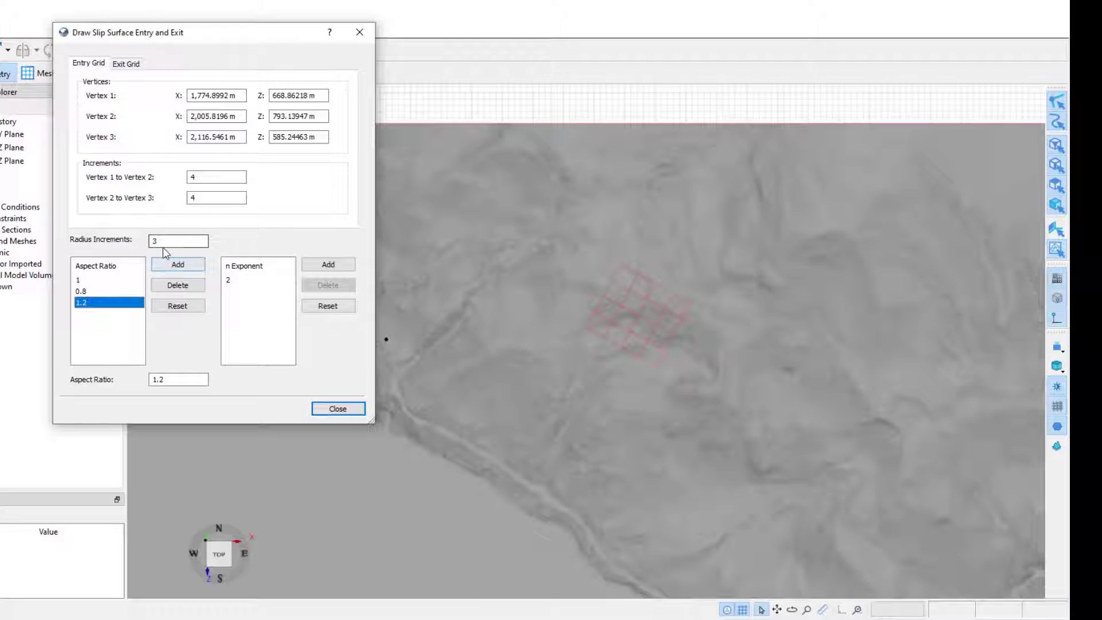
{"action": "left_click", "coordinate": [134, 67]}
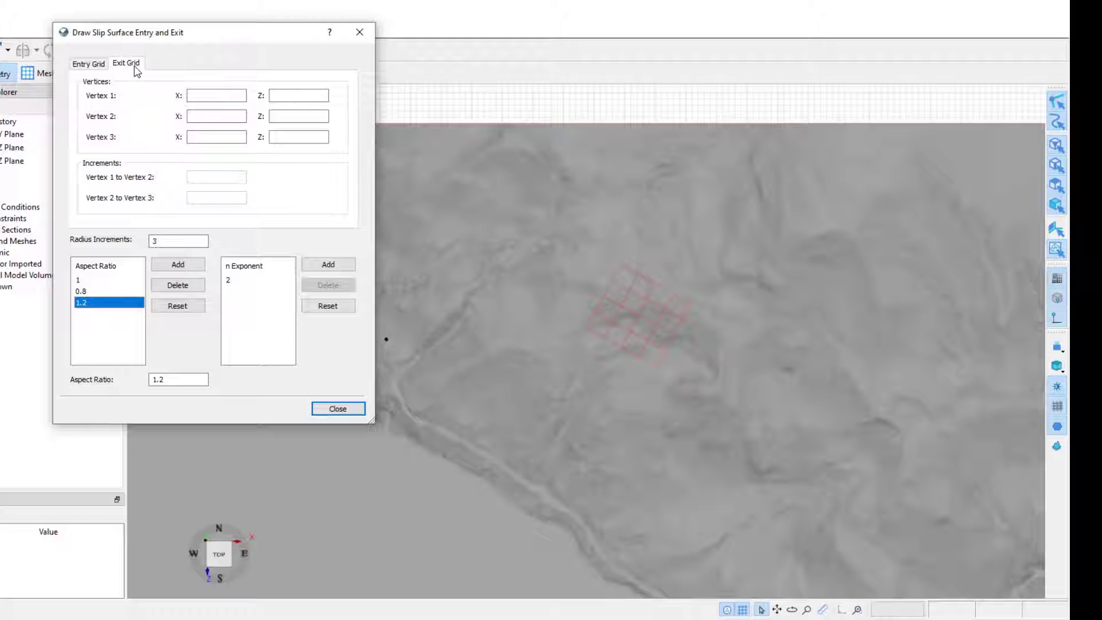
- Draw a three-vertex slip surface exit grid on the lower hillside near the shoreline
{"action": "left_click", "coordinate": [560, 391]}
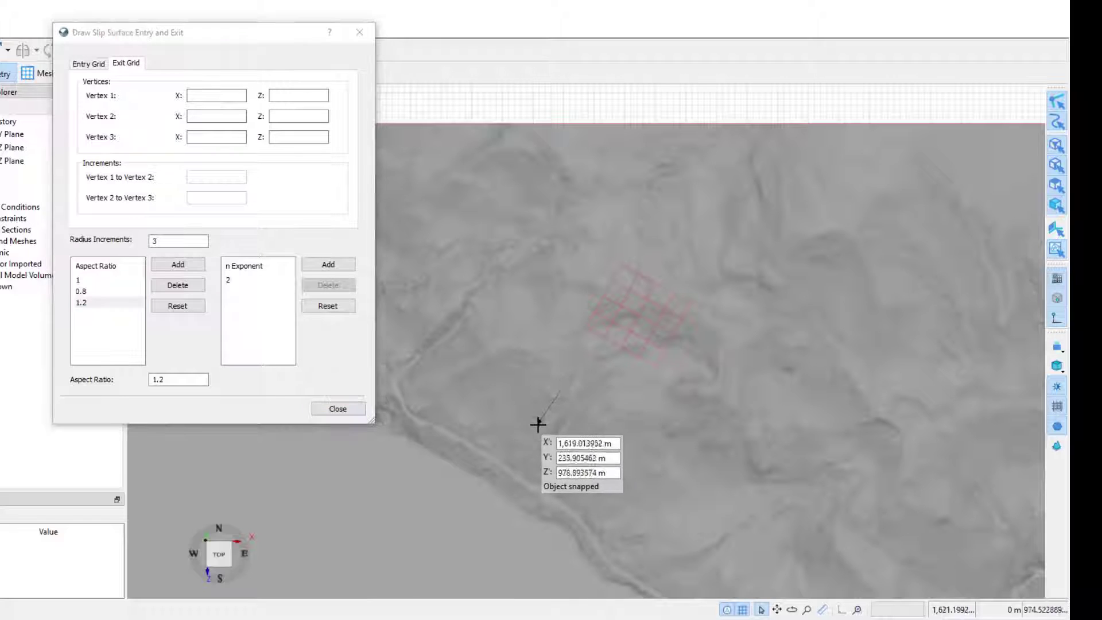
{"action": "left_click", "coordinate": [523, 457]}
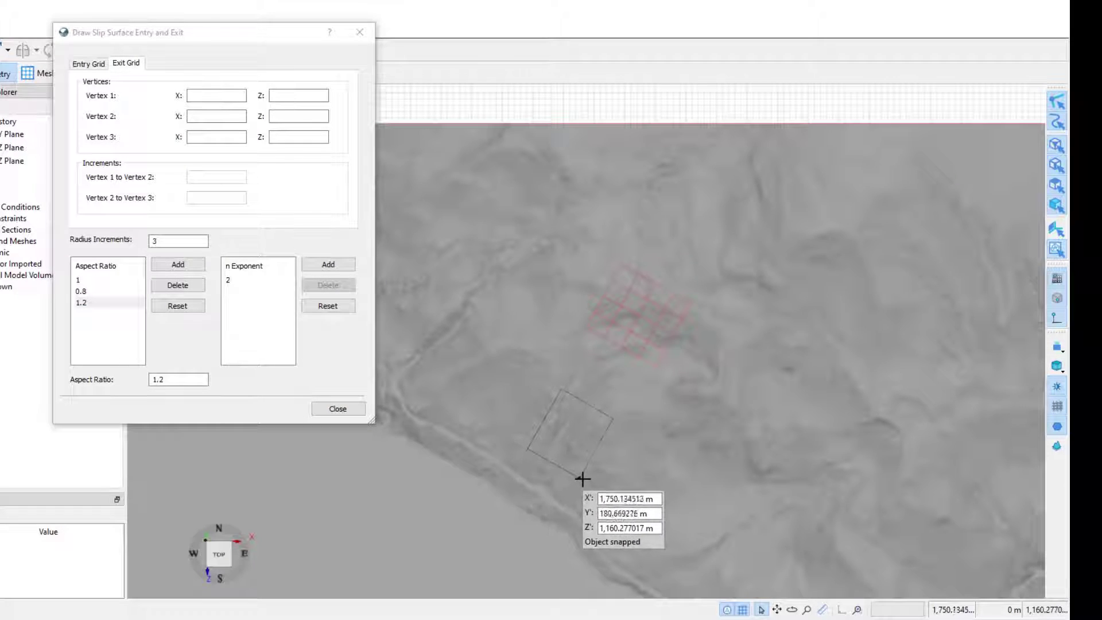
{"action": "left_click", "coordinate": [600, 503]}
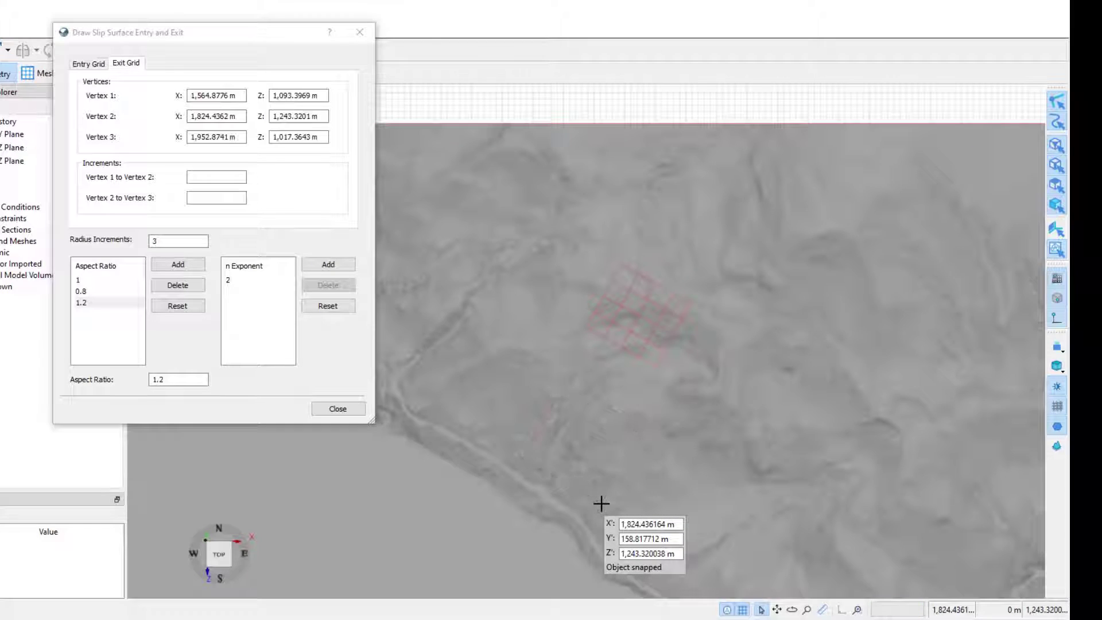
- Set both exit grid vertex increments to 4 and close the entry and exit dialog
{"action": "left_click", "coordinate": [223, 176]}
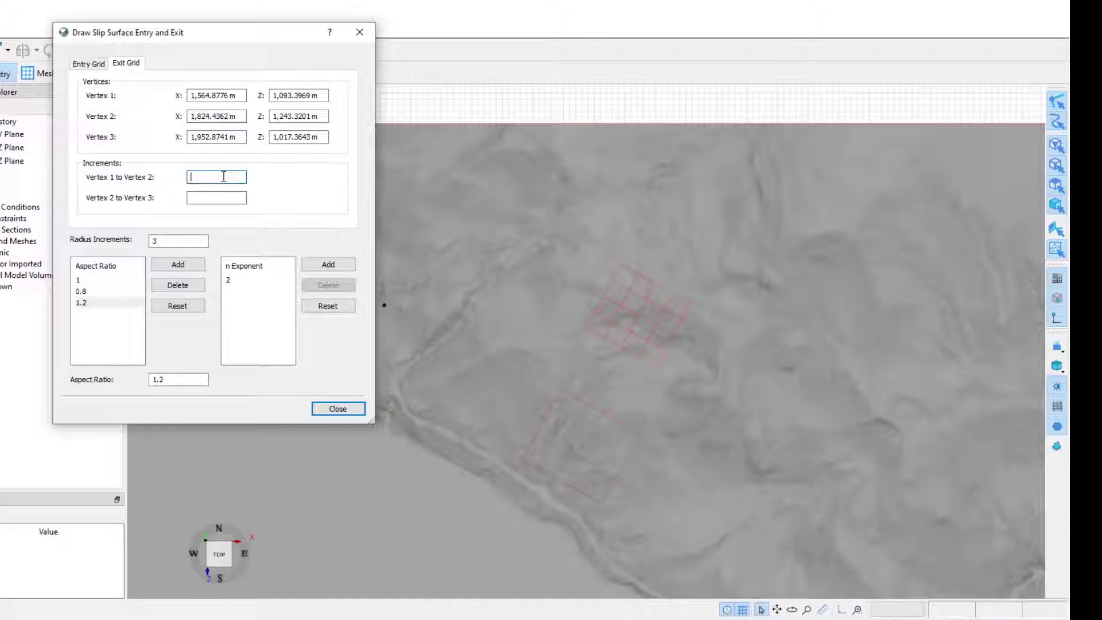
{"action": "type", "text": "4"}
{"action": "key", "text": "Tab"}
{"action": "type", "text": "4"}
{"action": "key", "text": "Tab"}
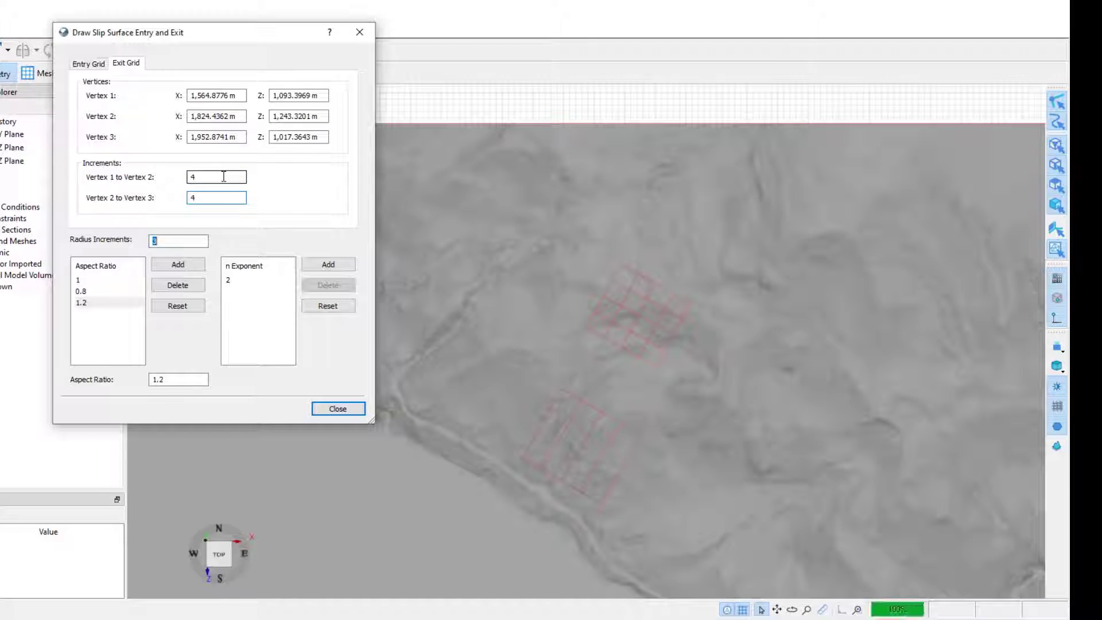
{"action": "left_click", "coordinate": [338, 408]}
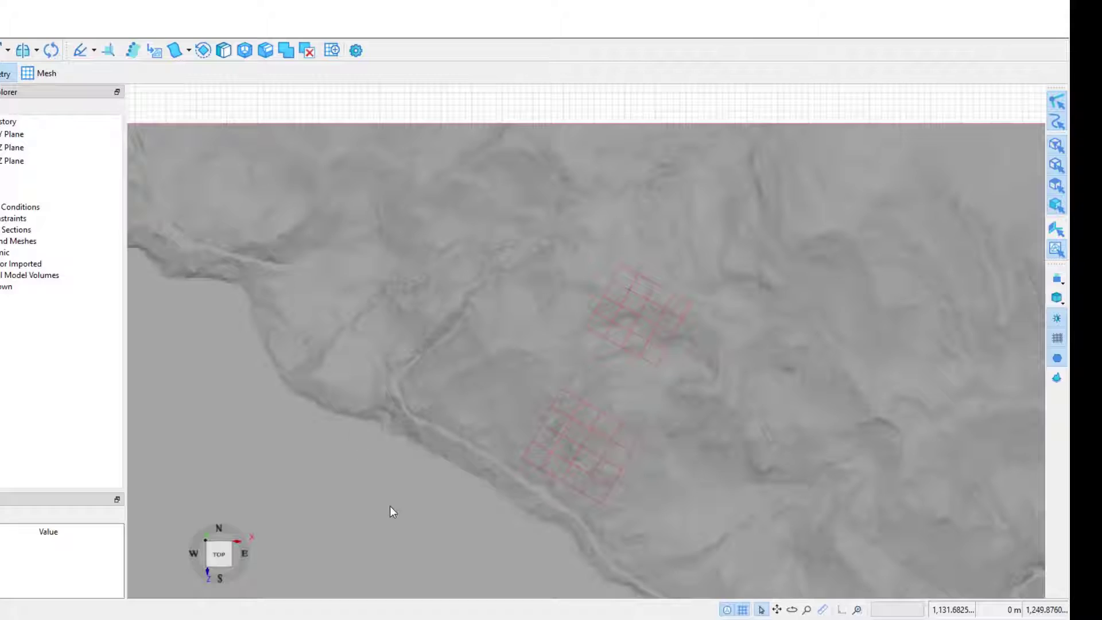
{"action": "middle_click_drag", "start_coordinate": [457, 542], "coordinate": [447, 389]}
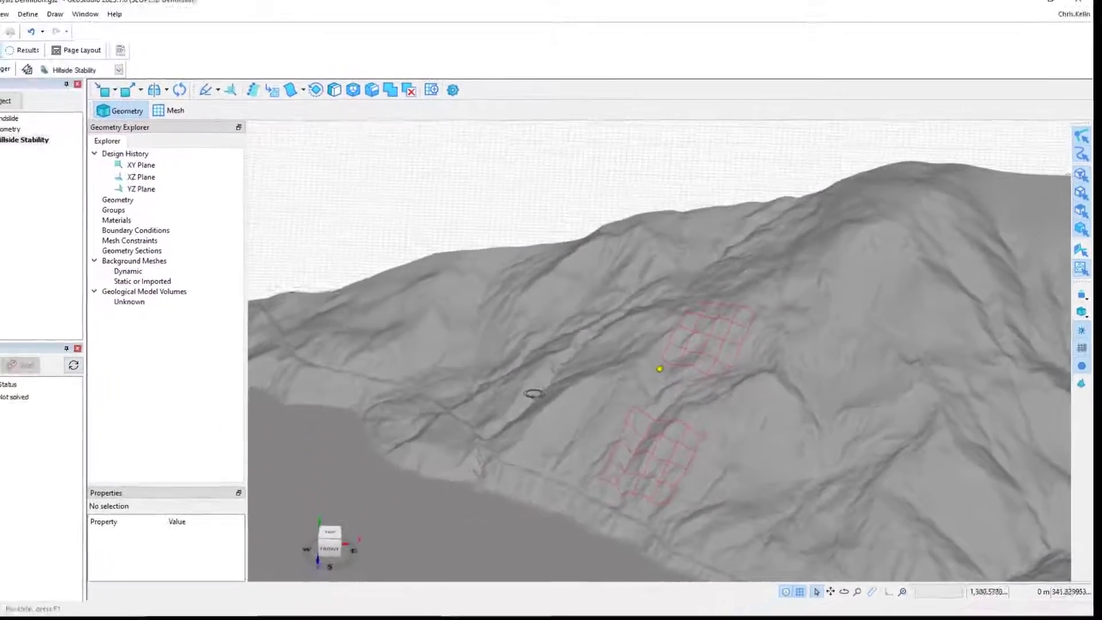
{"action": "middle_click_drag", "start_coordinate": [533, 394], "coordinate": [553, 428]}
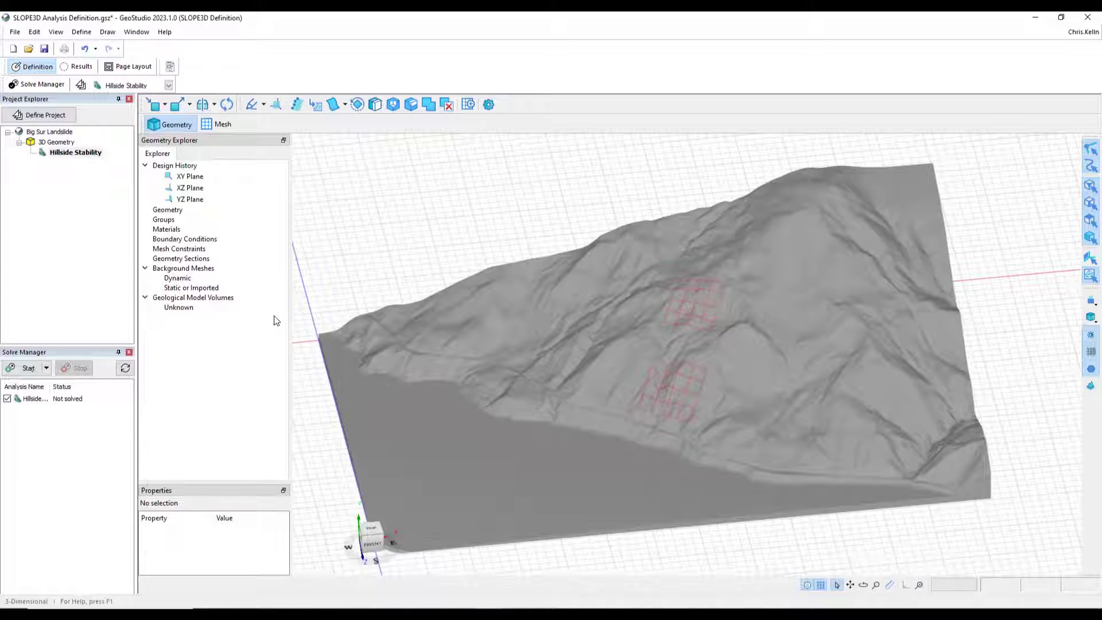
{"action": "left_click", "coordinate": [106, 32]}
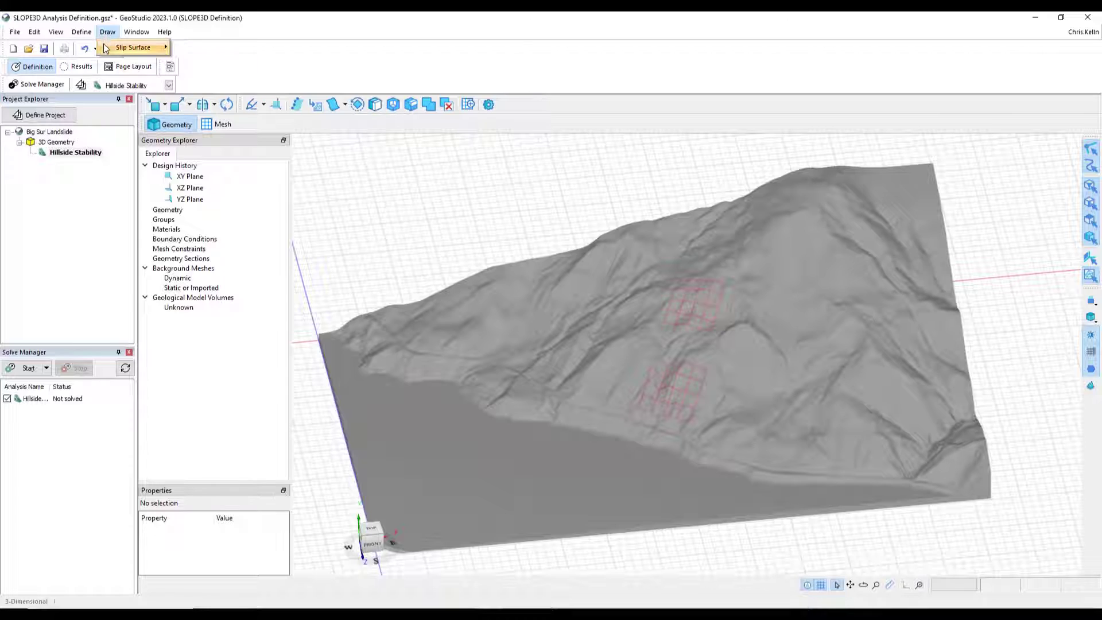
{"action": "mouse_move", "coordinate": [106, 51]}
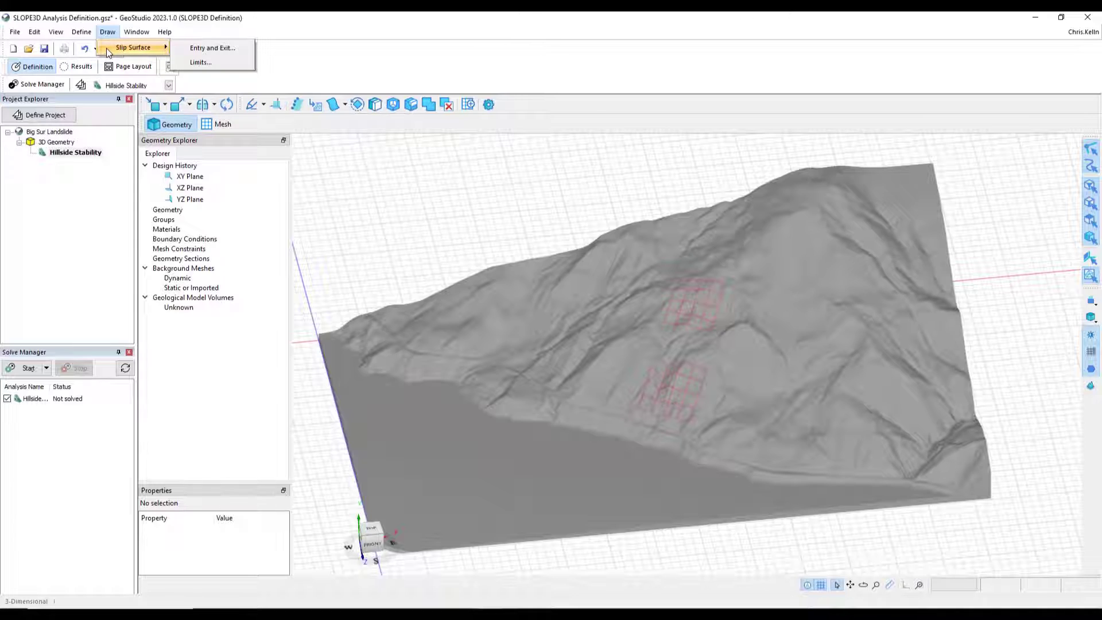
{"action": "left_click", "coordinate": [108, 33]}
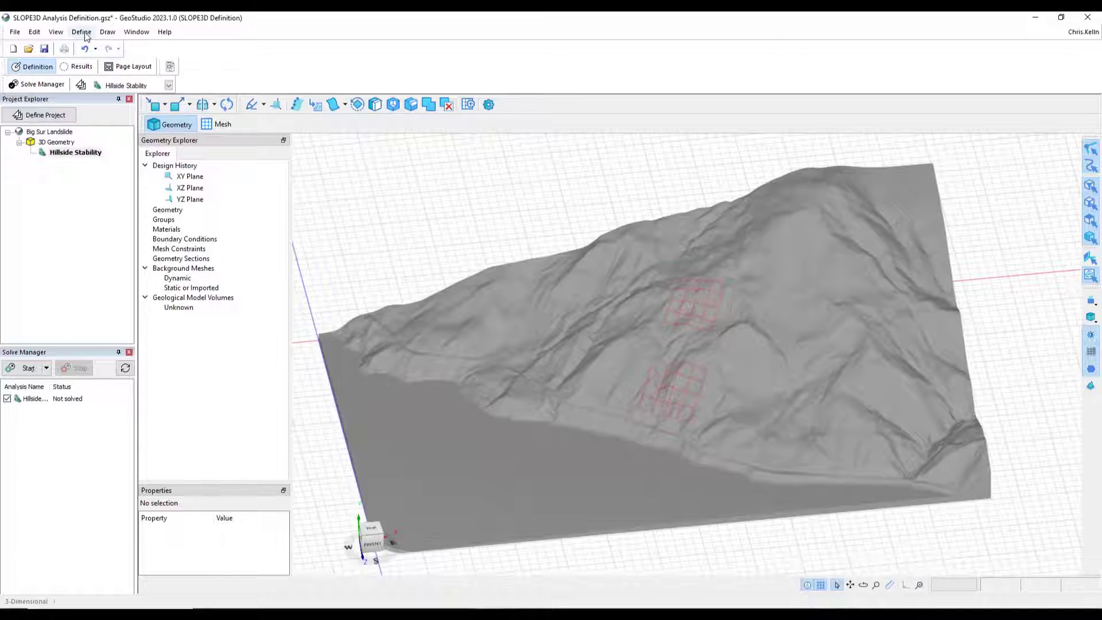
- Sketch a 2D profile line on the XY plane along the model's base, about 3,400 m long, and accept the sketch
{"action": "middle_click_drag", "start_coordinate": [1016, 539], "coordinate": [907, 480]}
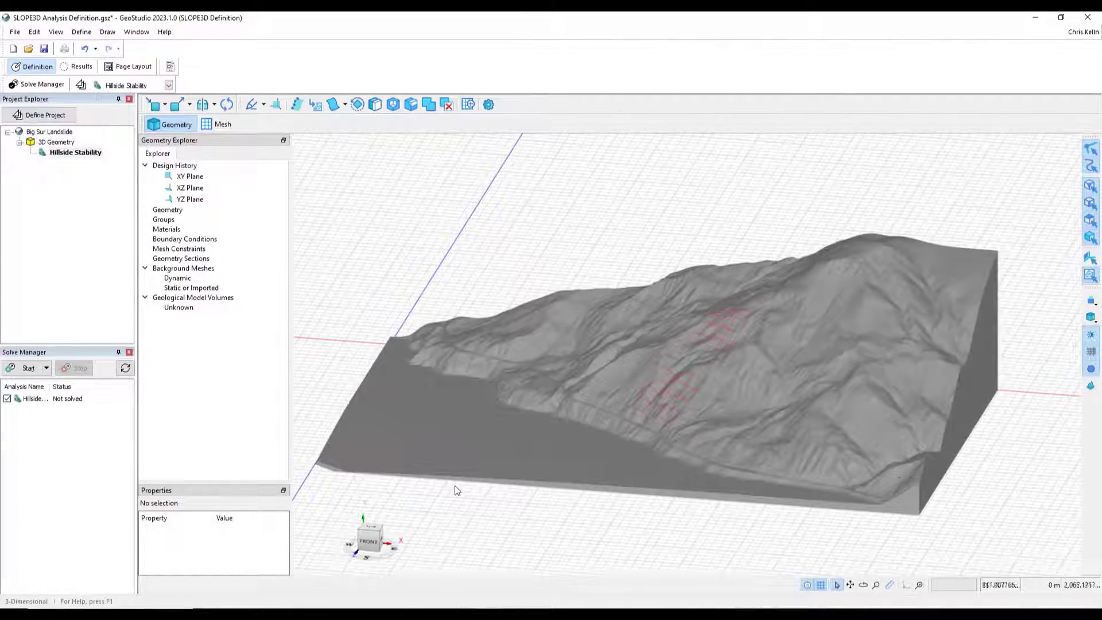
{"action": "middle_click_drag", "start_coordinate": [453, 487], "coordinate": [505, 486]}
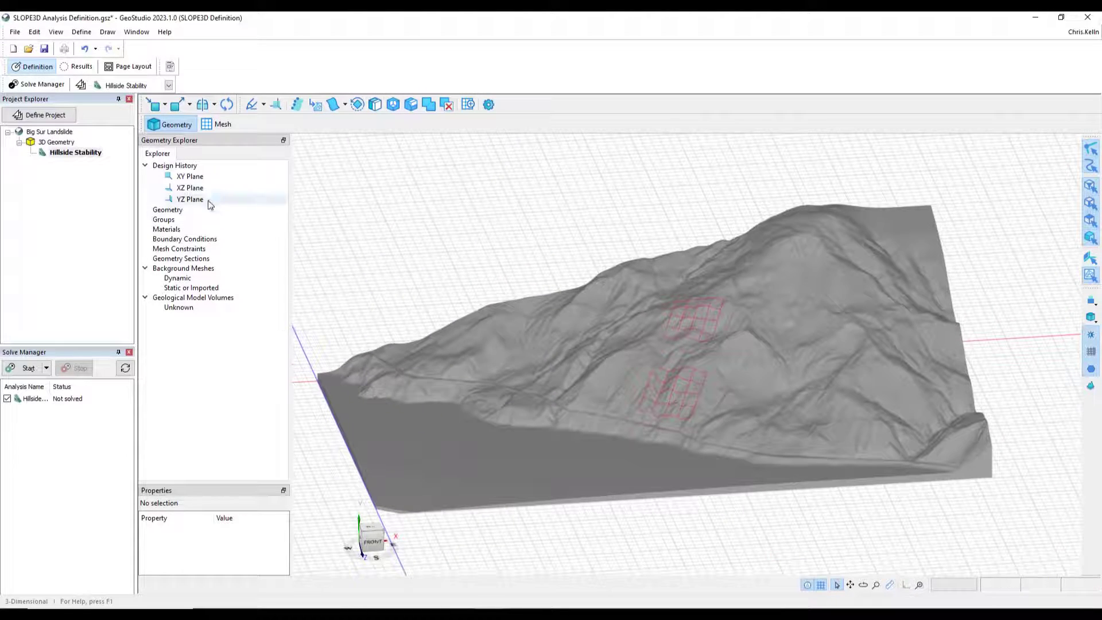
{"action": "left_click", "coordinate": [192, 188]}
{"action": "left_click", "coordinate": [193, 177]}
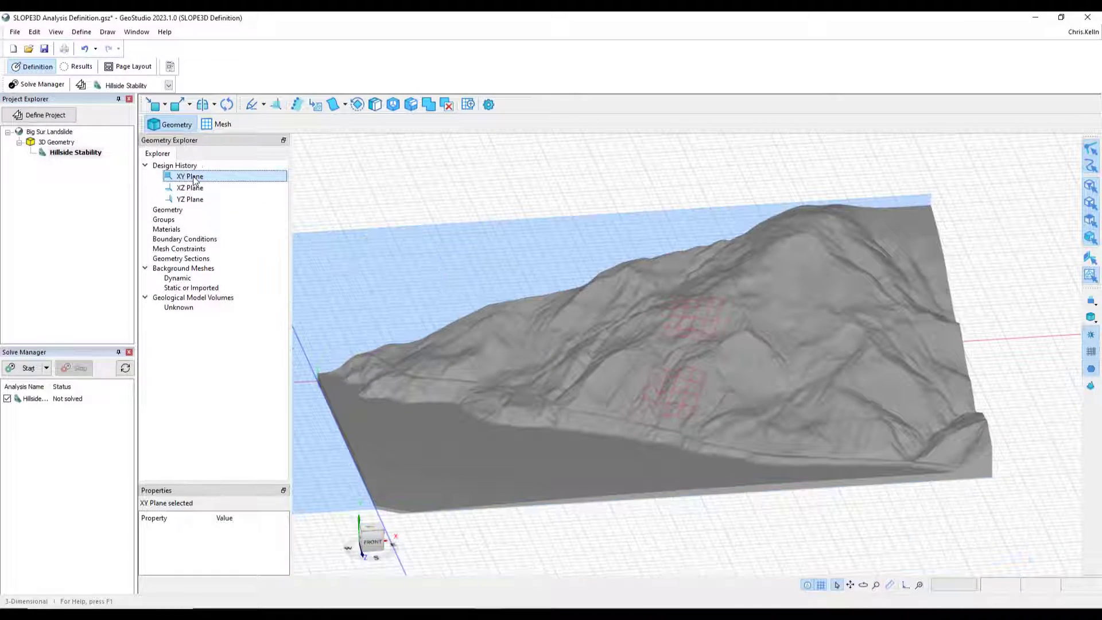
{"action": "middle_click_drag", "start_coordinate": [373, 473], "coordinate": [359, 483]}
{"action": "middle_click_drag", "start_coordinate": [464, 483], "coordinate": [410, 441]}
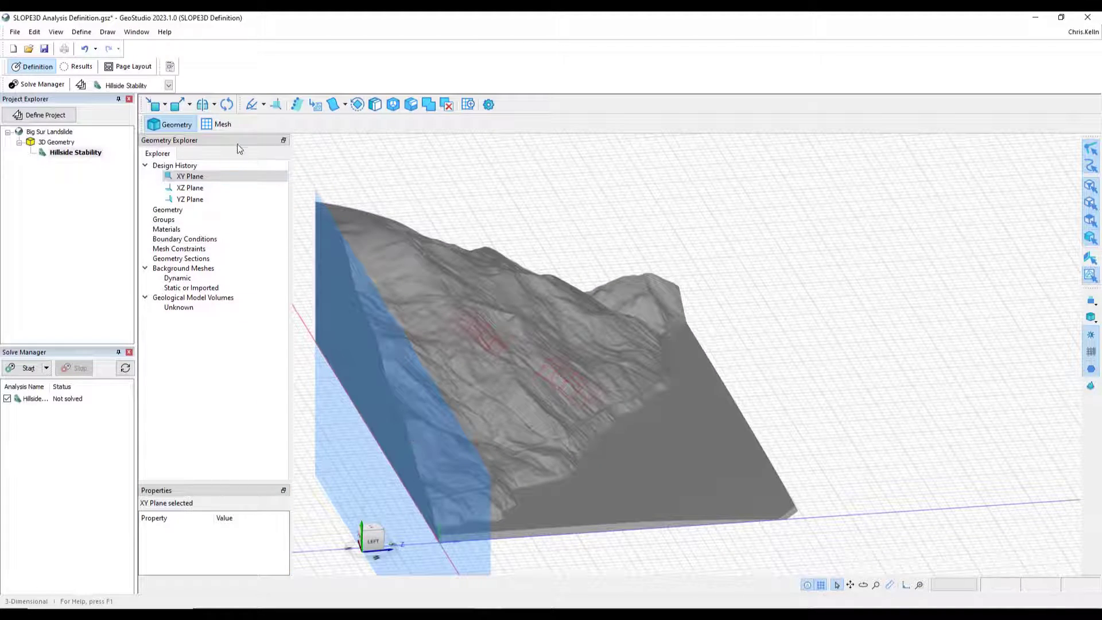
{"action": "left_click", "coordinate": [263, 105]}
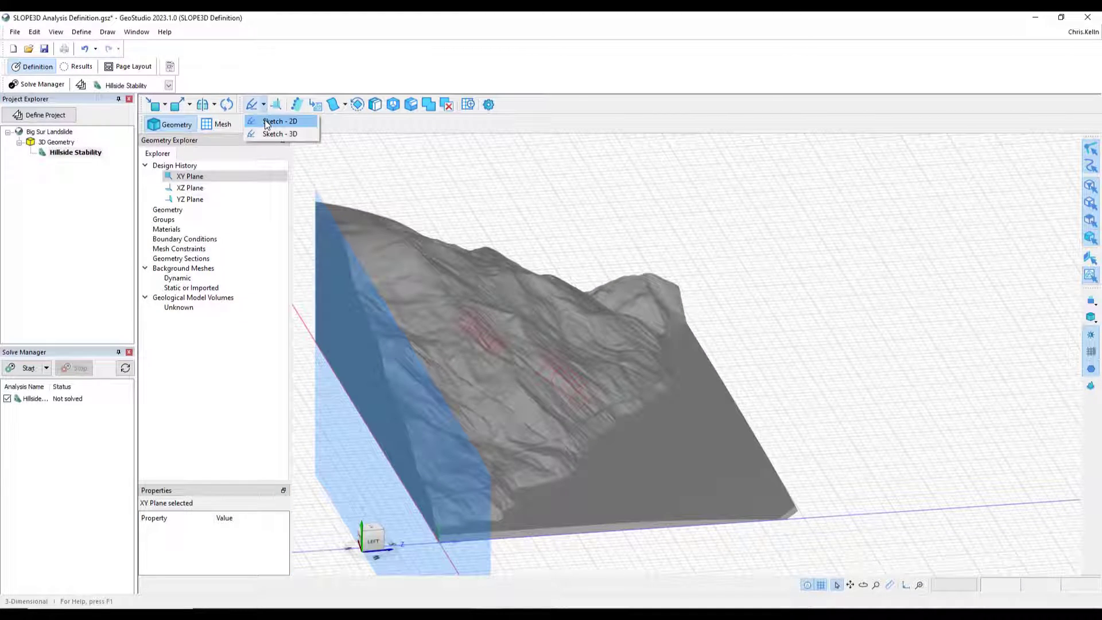
{"action": "left_click", "coordinate": [265, 122]}
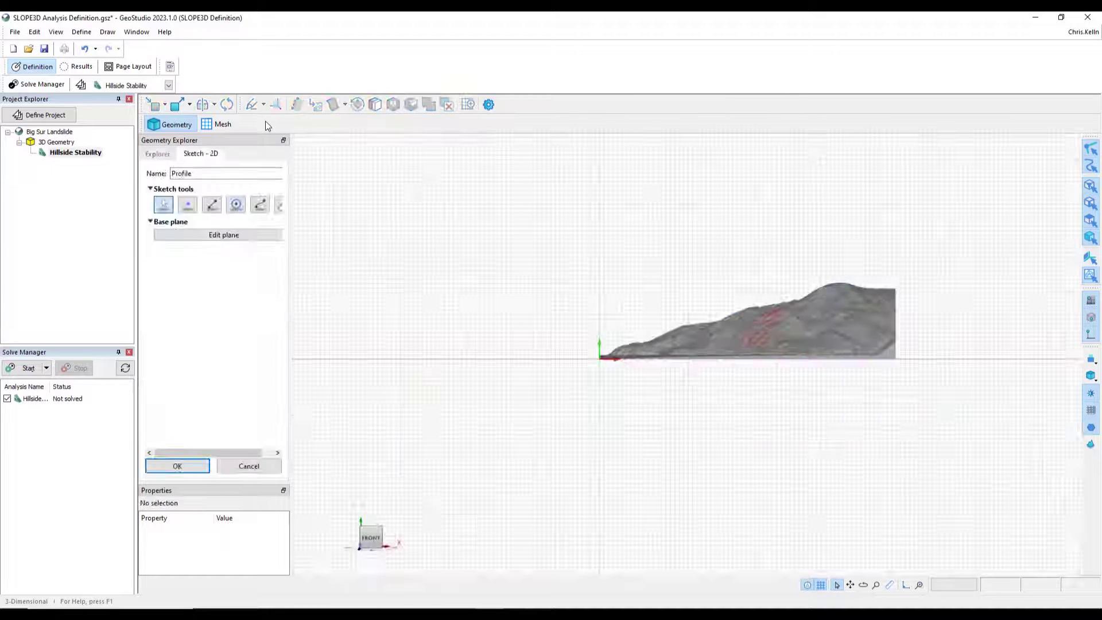
{"action": "scroll", "coordinate": [663, 393], "scroll_direction": "up", "scroll_amount": 3}
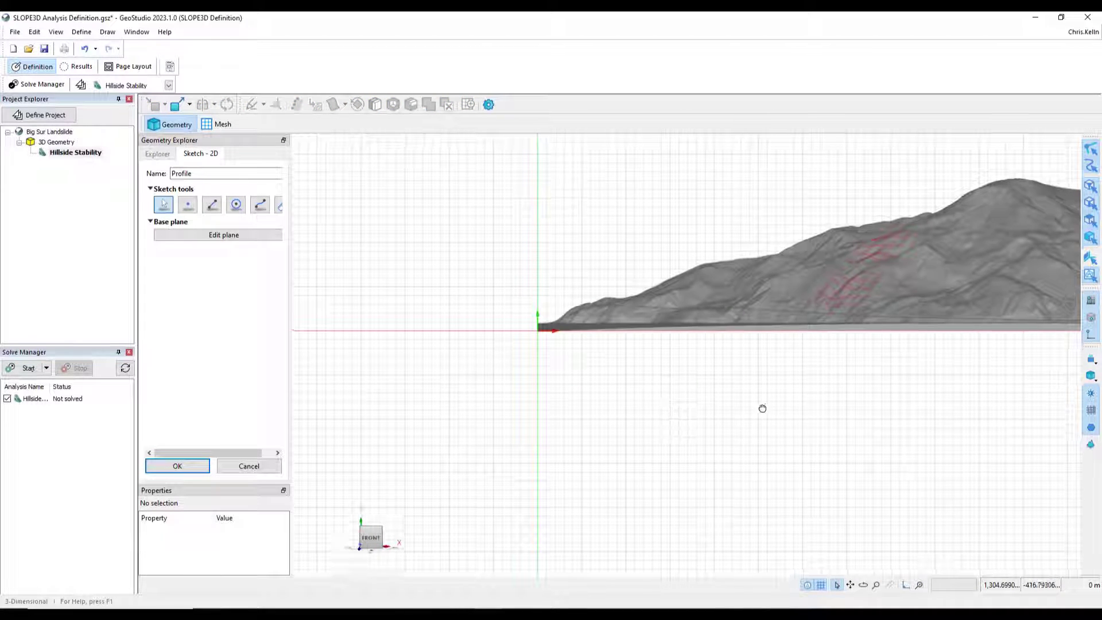
{"action": "middle_click_drag", "start_coordinate": [763, 408], "coordinate": [544, 437]}
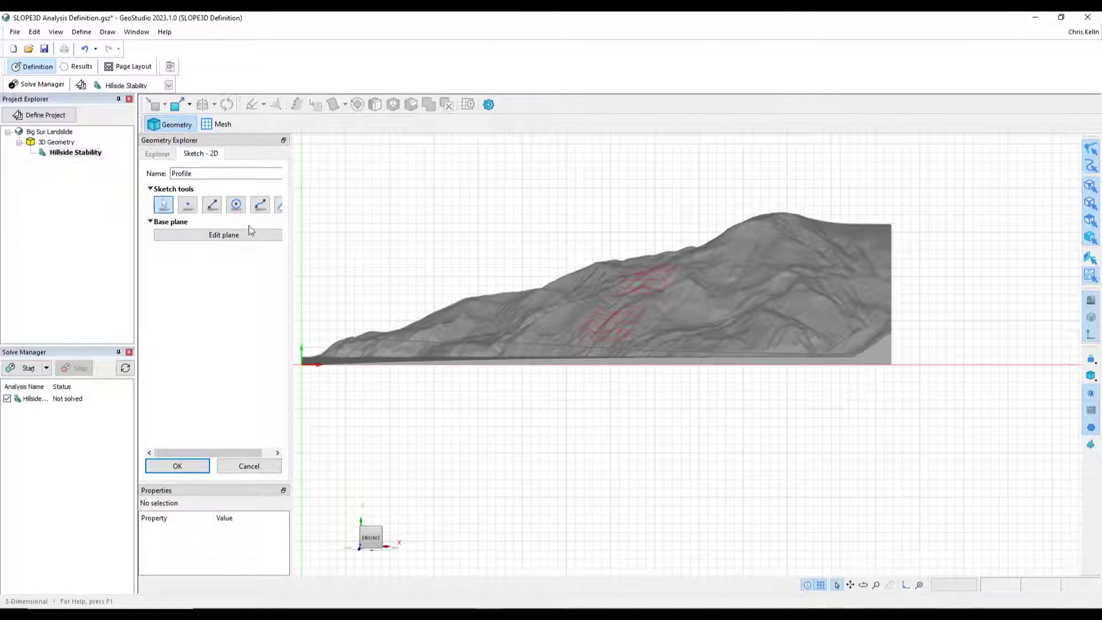
{"action": "left_click", "coordinate": [212, 204]}
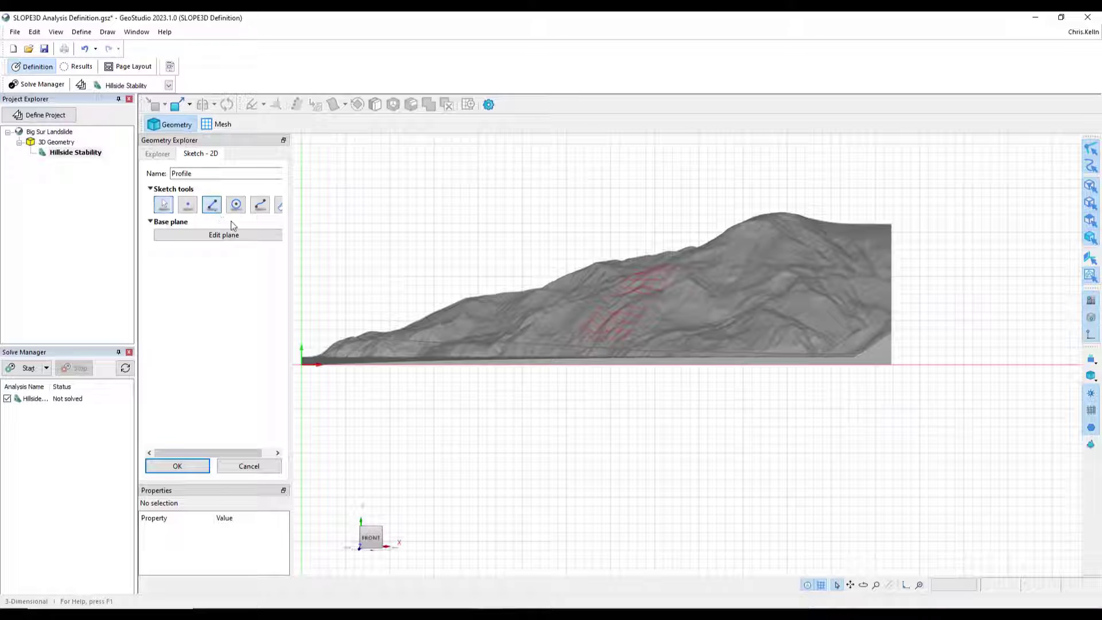
{"action": "left_click", "coordinate": [891, 362]}
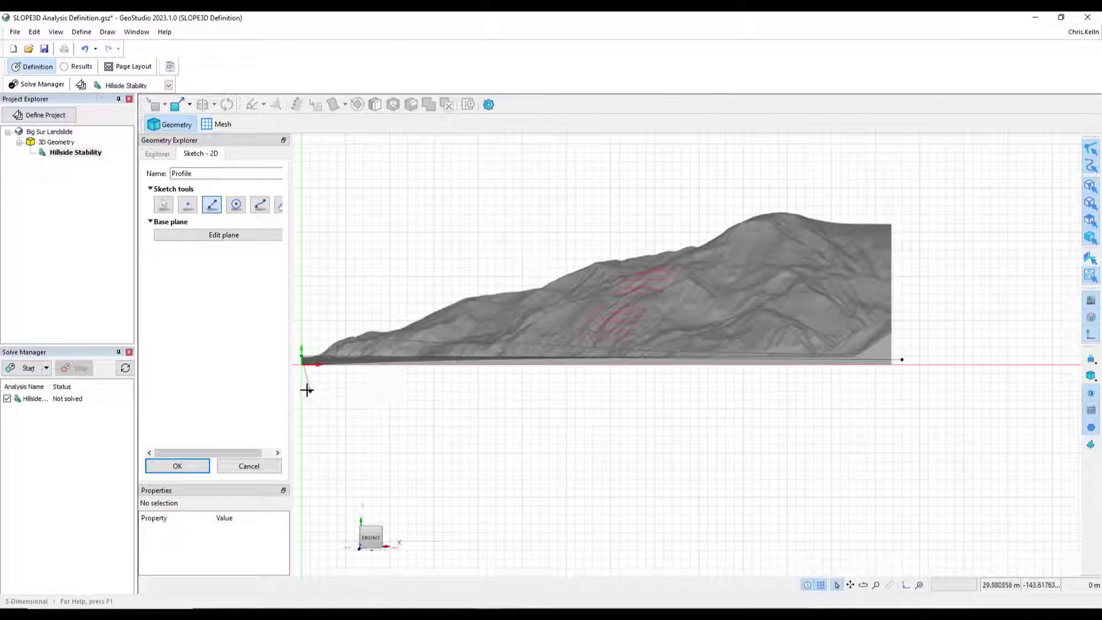
{"action": "left_click", "coordinate": [182, 467]}
- Extrude the Profile sketch with a 2,000 m slice to form a base slab beneath the terrain
{"action": "middle_click_drag", "start_coordinate": [442, 509], "coordinate": [657, 431]}
{"action": "scroll", "coordinate": [658, 431], "scroll_direction": "up", "scroll_amount": 5}
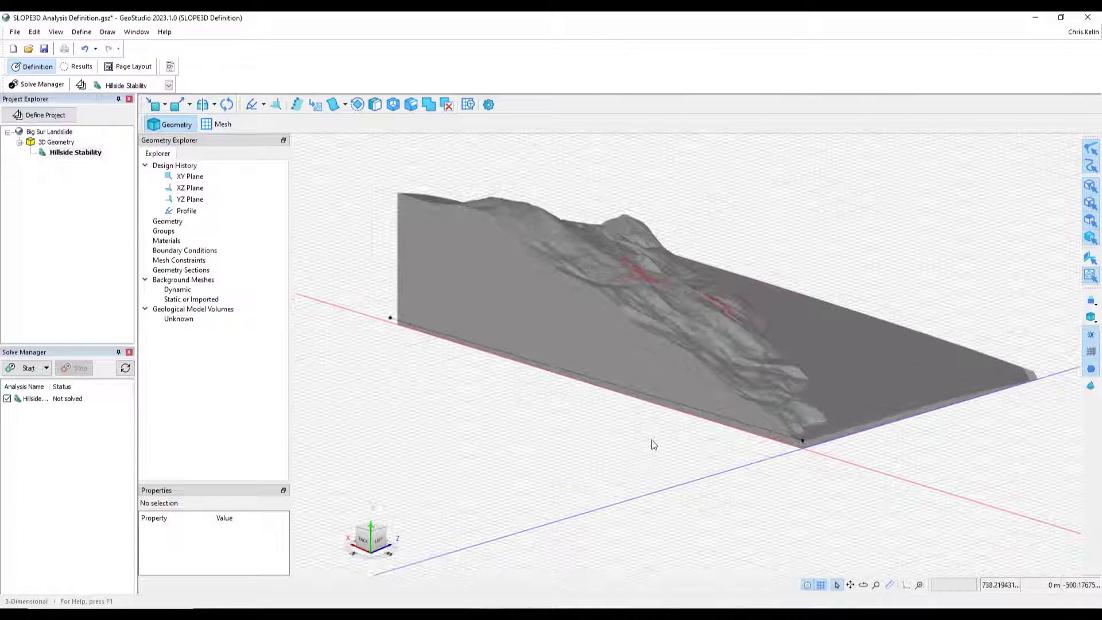
{"action": "left_click", "coordinate": [182, 211]}
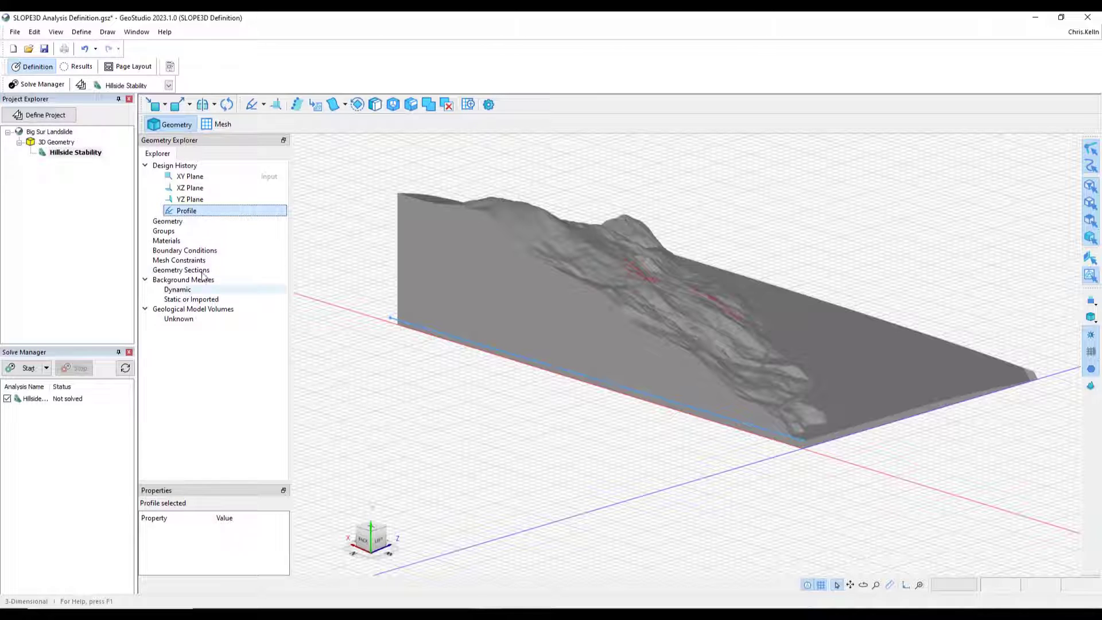
{"action": "right_click", "coordinate": [187, 213]}
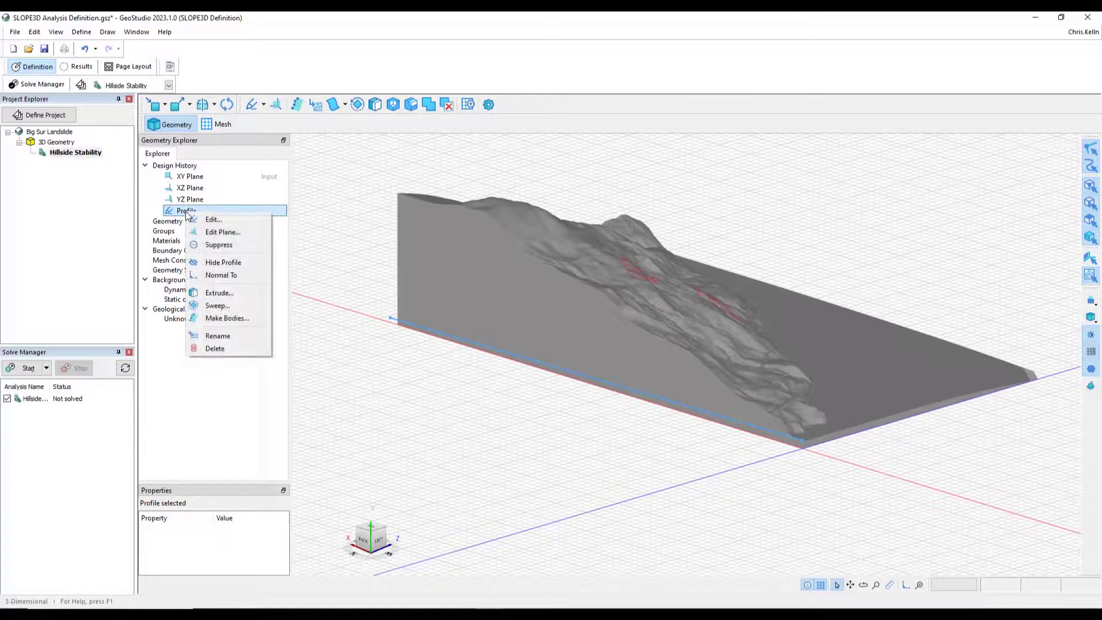
{"action": "left_click", "coordinate": [214, 293]}
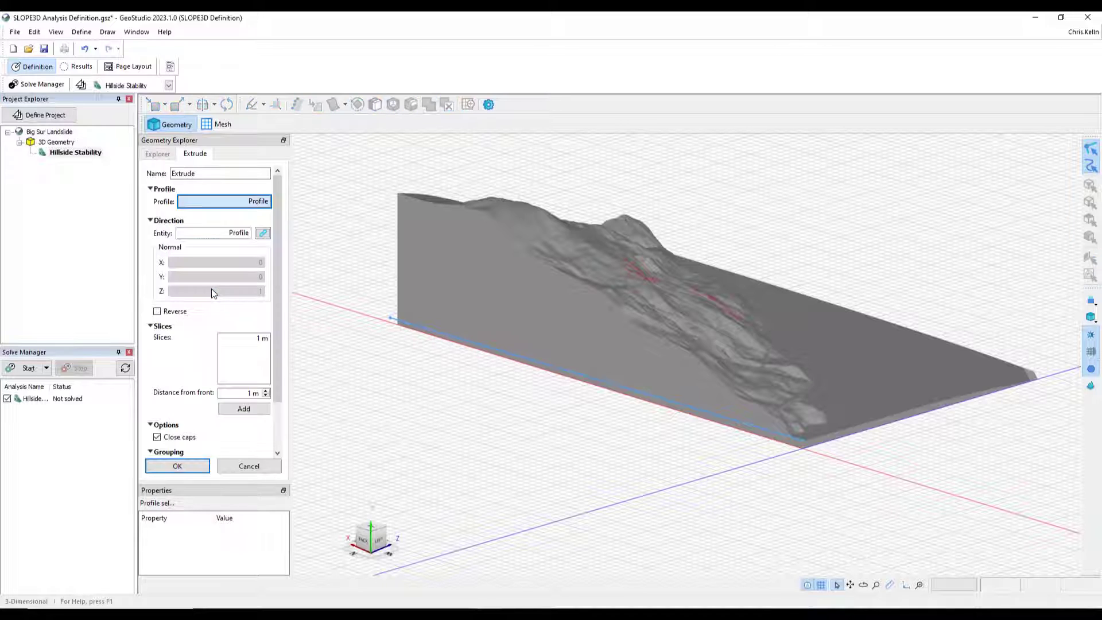
{"action": "left_click", "coordinate": [256, 341]}
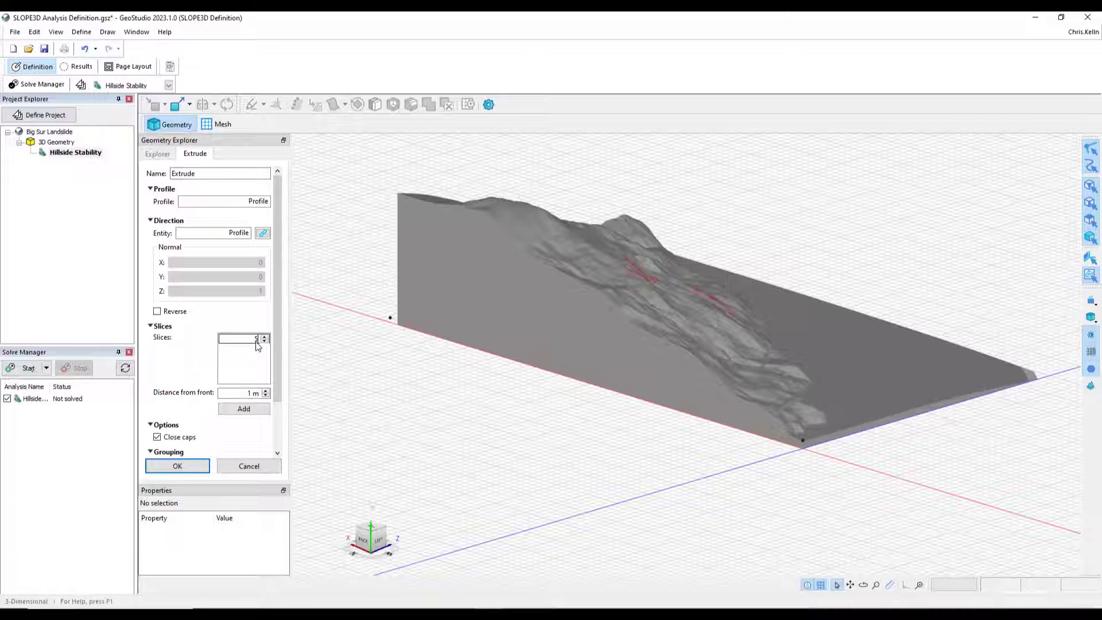
{"action": "type", "text": "500"}
{"action": "key", "text": "Return"}
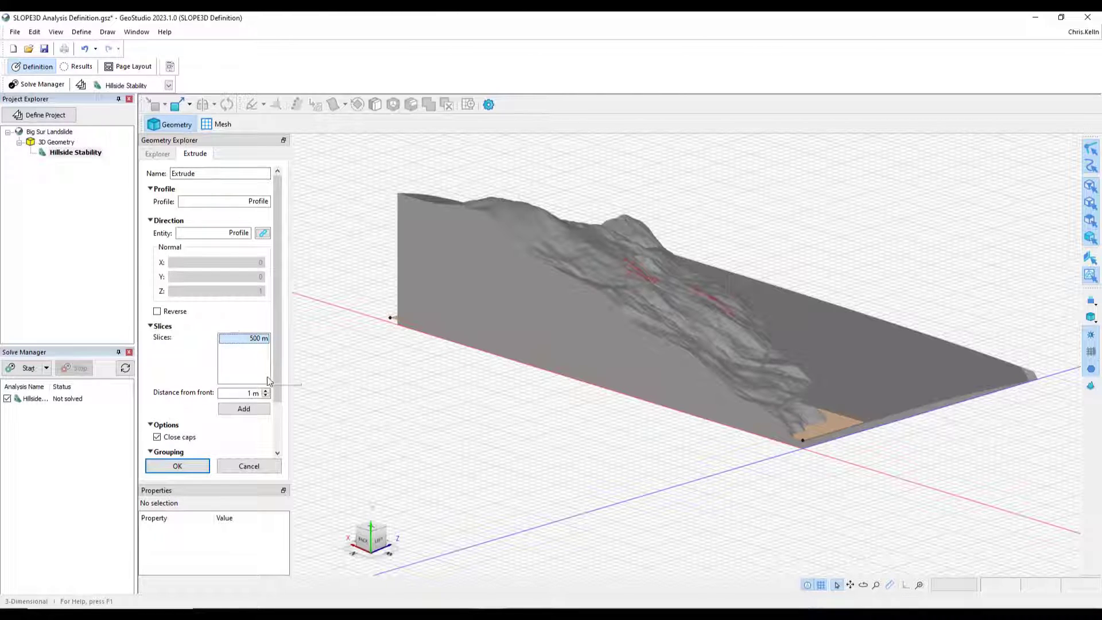
{"action": "mouse_move", "coordinate": [698, 512]}
{"action": "middle_mouse_down"}
{"action": "mouse_move", "coordinate": [804, 509]}
{"action": "mouse_move", "coordinate": [695, 509]}
{"action": "mouse_move", "coordinate": [716, 509]}
{"action": "middle_mouse_up"}
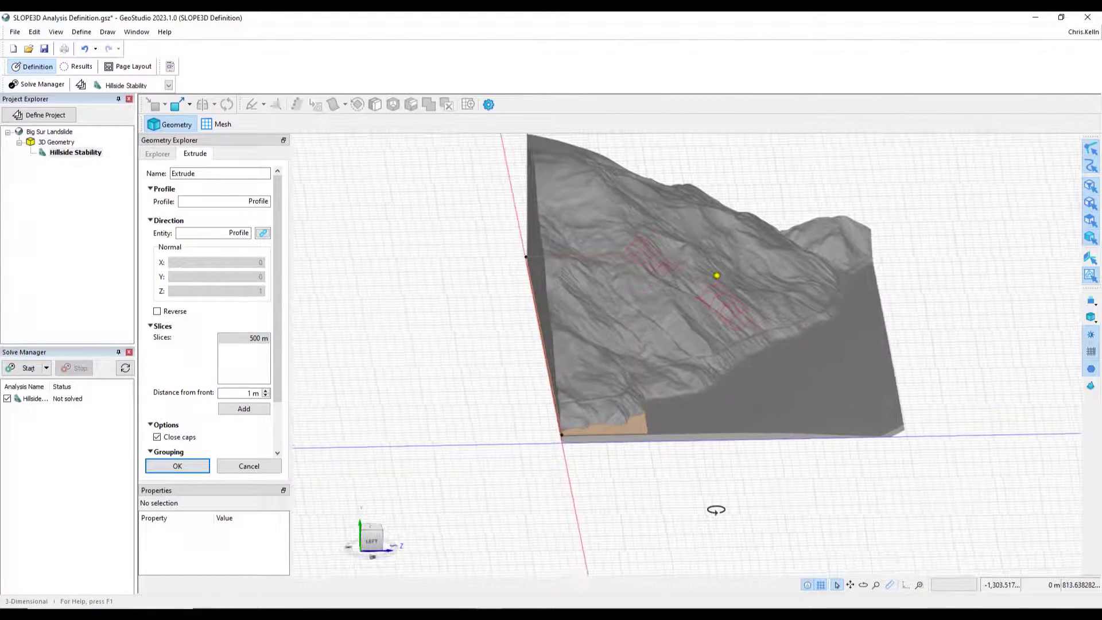
{"action": "left_click", "coordinate": [261, 340]}
{"action": "type", "text": "2,"}
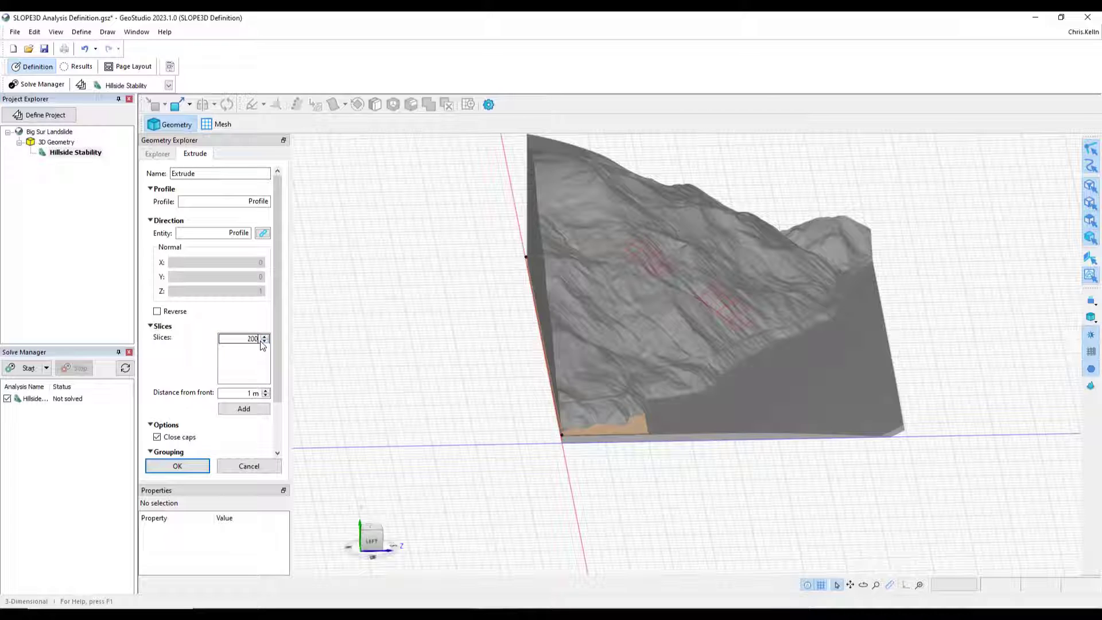
{"action": "type", "text": "000"}
{"action": "key", "text": "Return"}
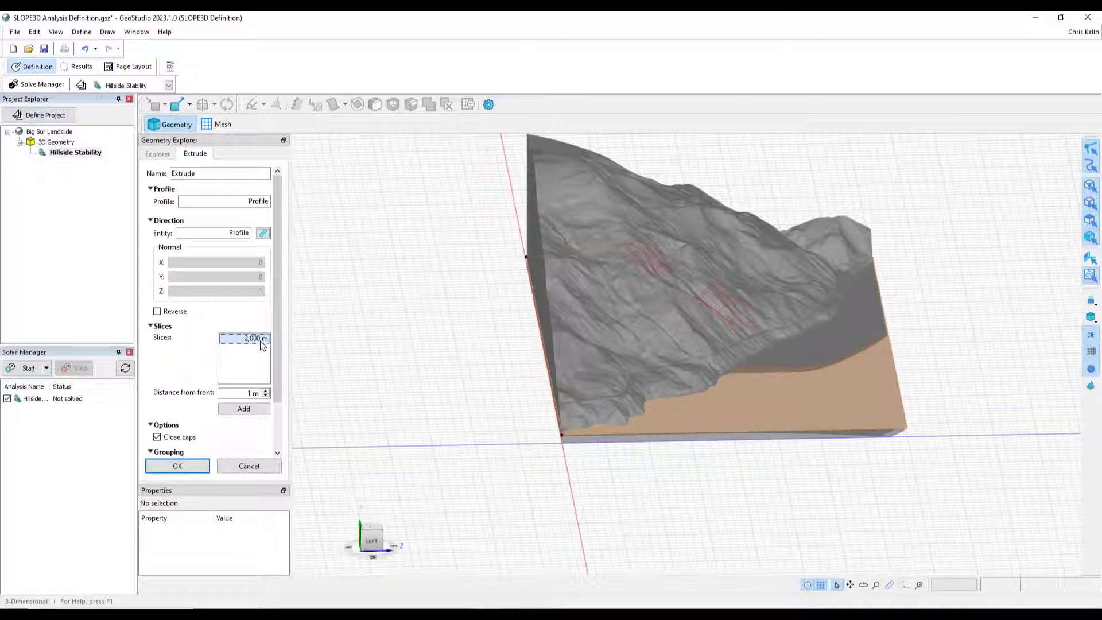
{"action": "middle_click_drag", "start_coordinate": [829, 484], "coordinate": [787, 503]}
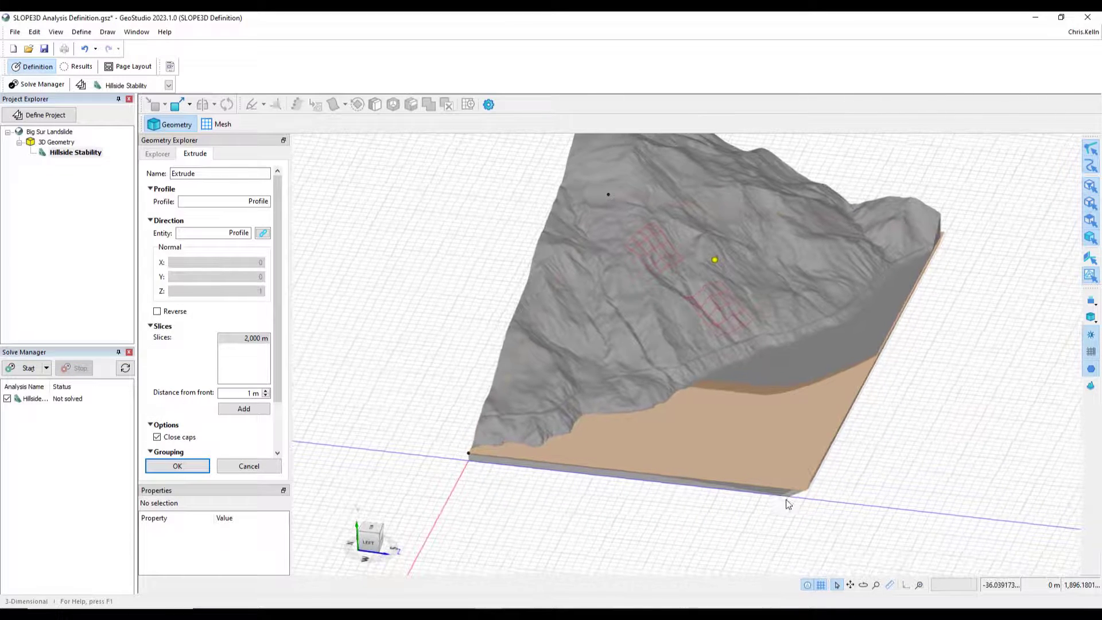
{"action": "left_click", "coordinate": [180, 466]}
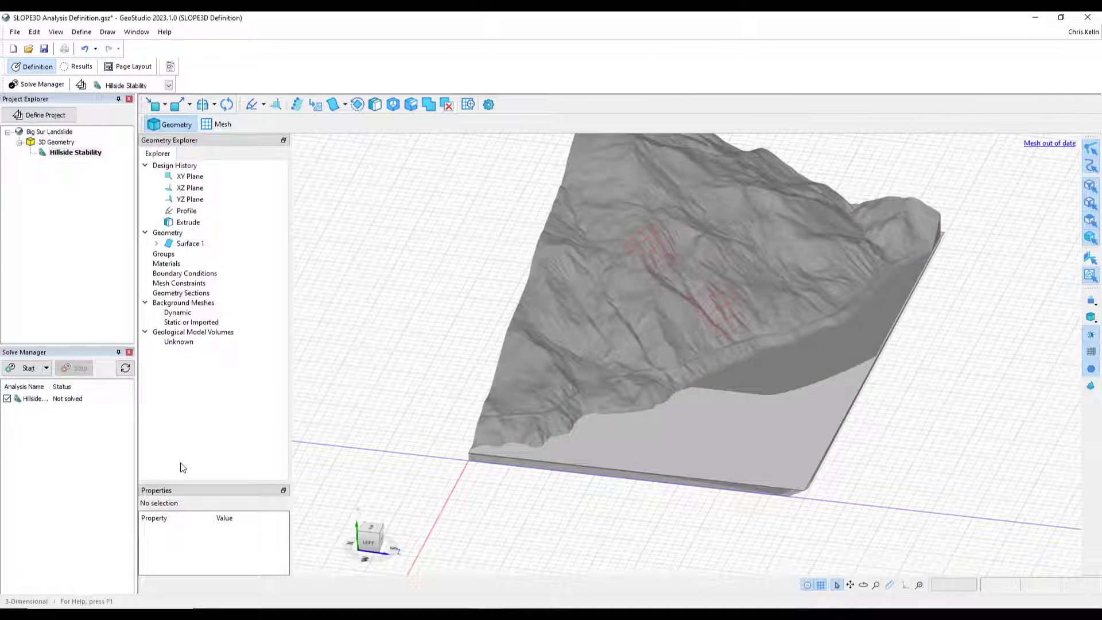
- Inspect the Profile, Extrude and Surface 1 entries in the geometry explorer and their context options
{"action": "left_click", "coordinate": [187, 212]}
{"action": "left_click", "coordinate": [189, 222], "text": "ctrl"}
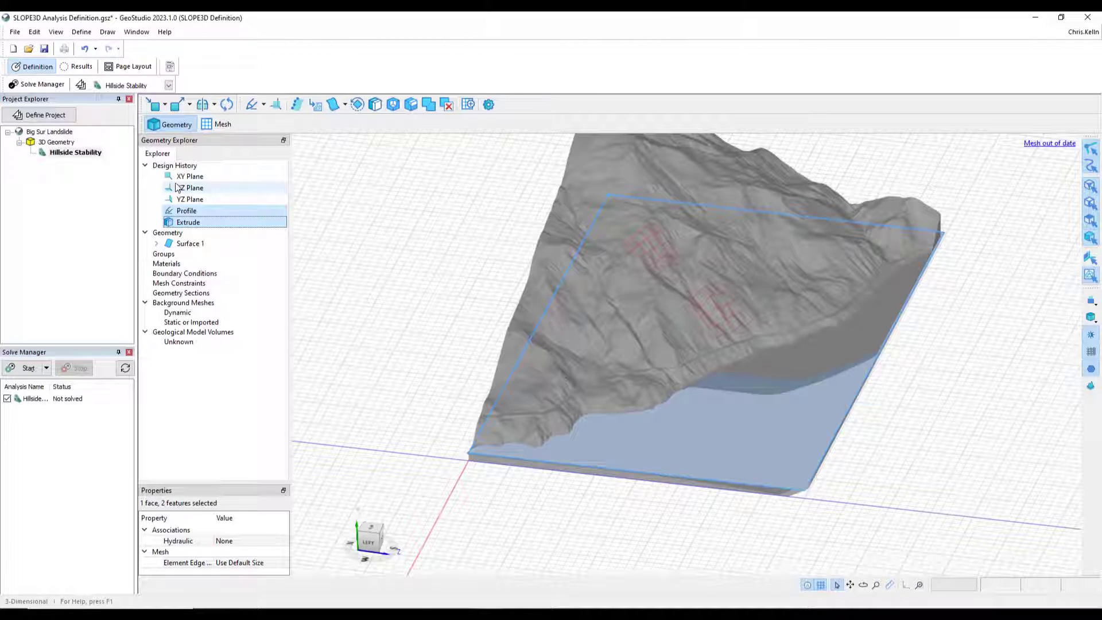
{"action": "left_click", "coordinate": [146, 233]}
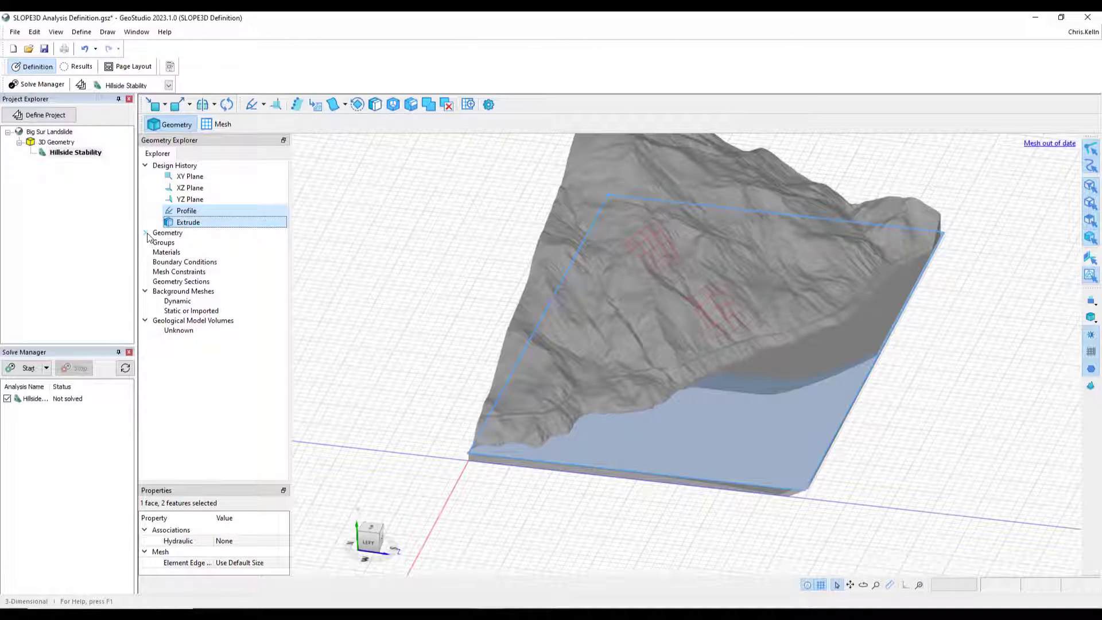
{"action": "left_click", "coordinate": [146, 233]}
{"action": "left_click", "coordinate": [189, 243]}
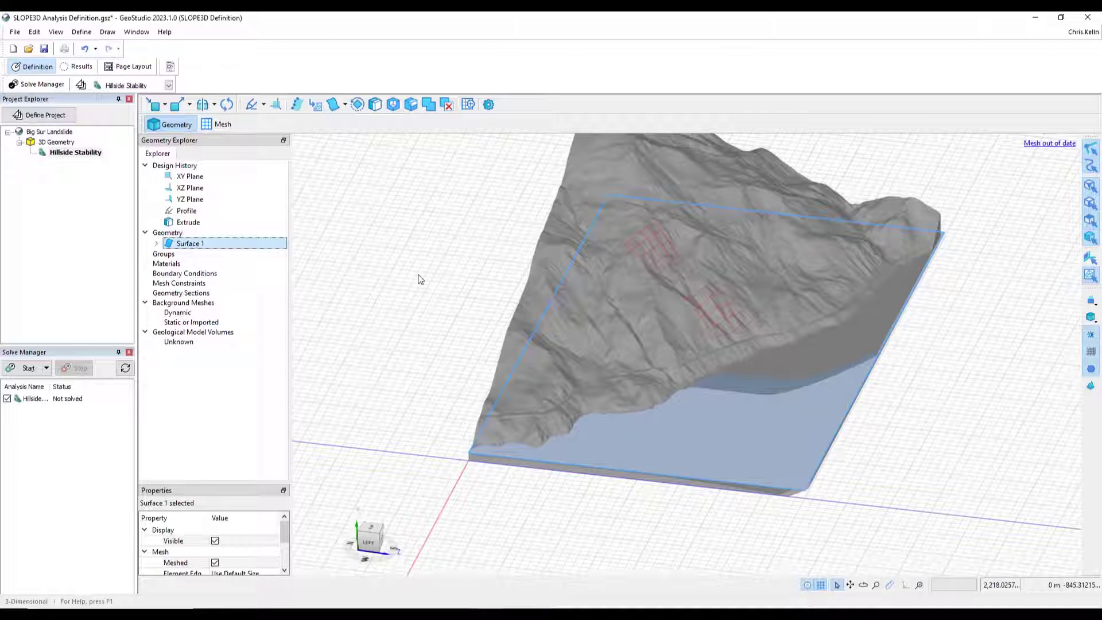
{"action": "left_click", "coordinate": [419, 280]}
{"action": "left_click", "coordinate": [195, 245]}
{"action": "right_click", "coordinate": [192, 248]}
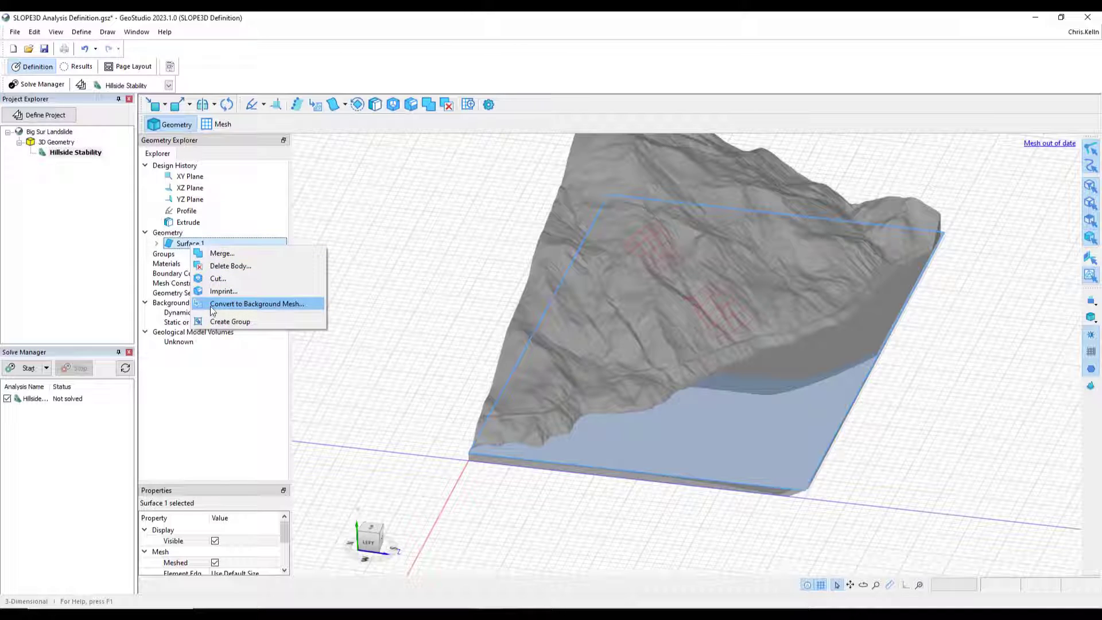
{"action": "left_click", "coordinate": [374, 210]}
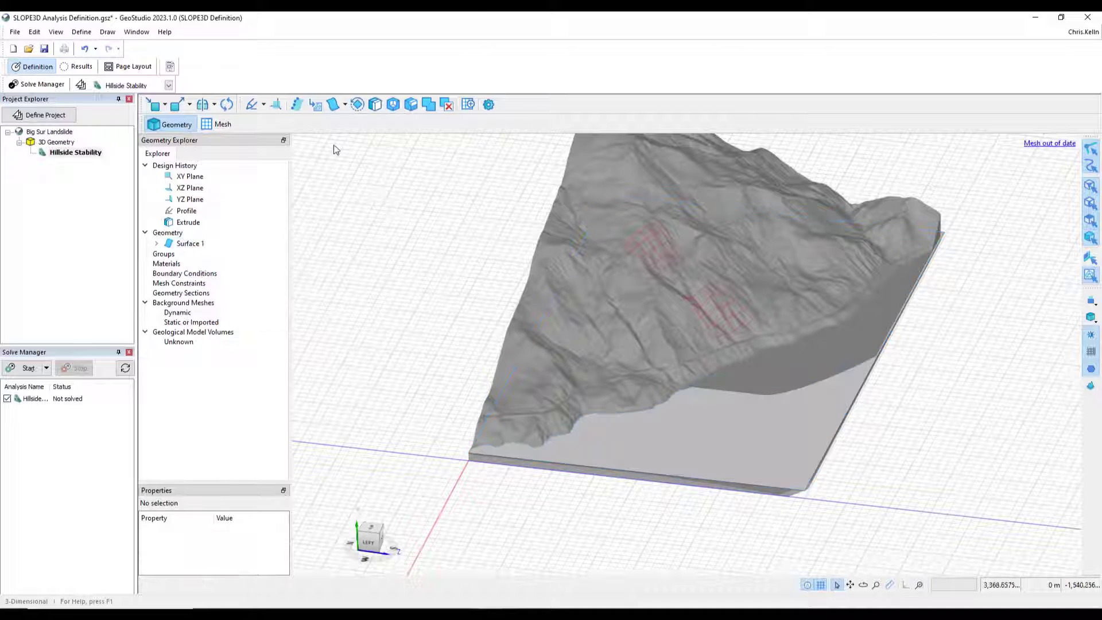
- Convert the extruded body's bottom face into a dynamic background mesh and select its mesh
{"action": "left_click", "coordinate": [317, 105]}
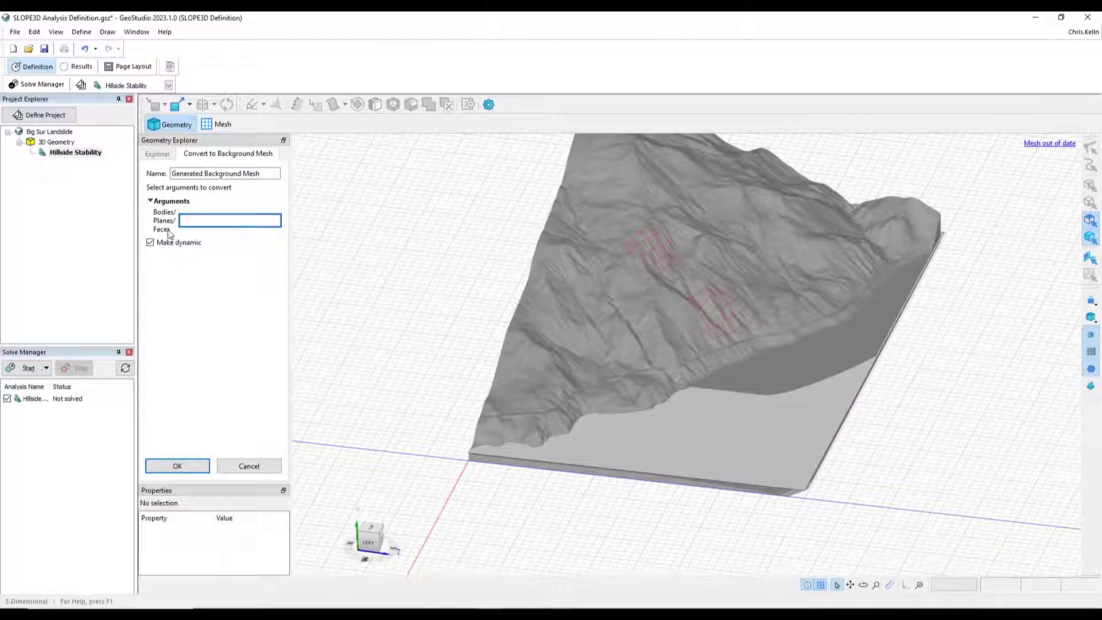
{"action": "left_click", "coordinate": [762, 459]}
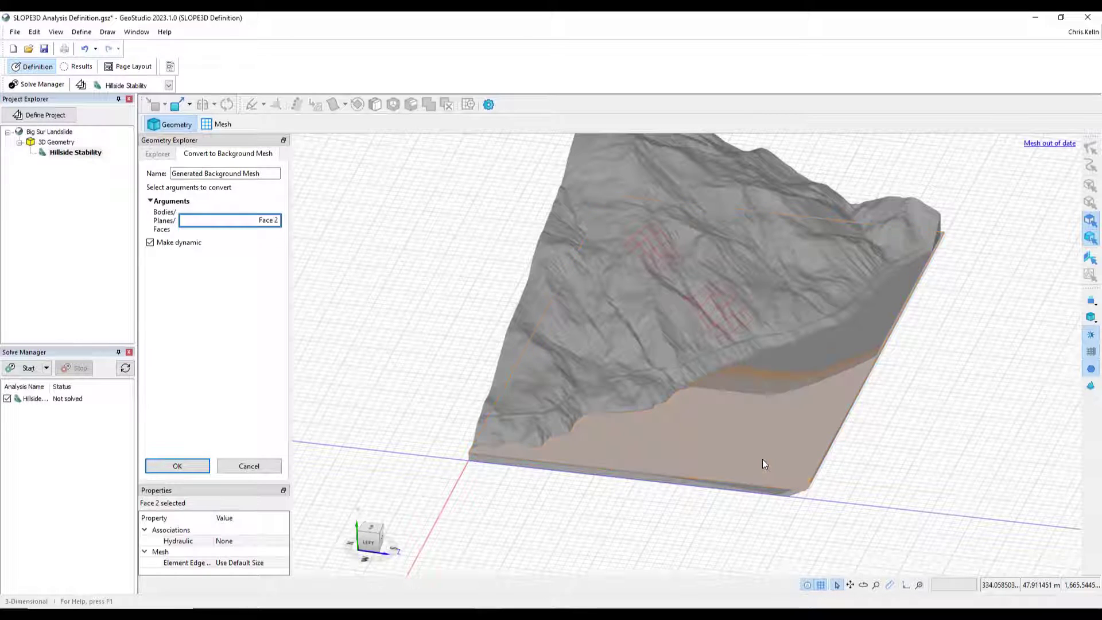
{"action": "left_click", "coordinate": [177, 466]}
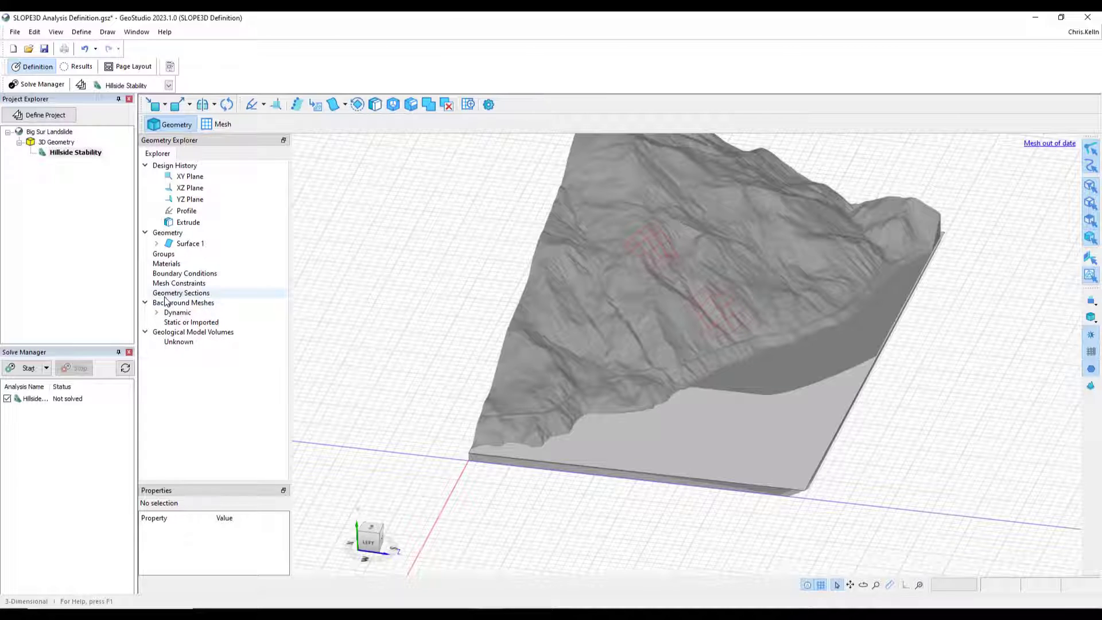
{"action": "left_click", "coordinate": [157, 313]}
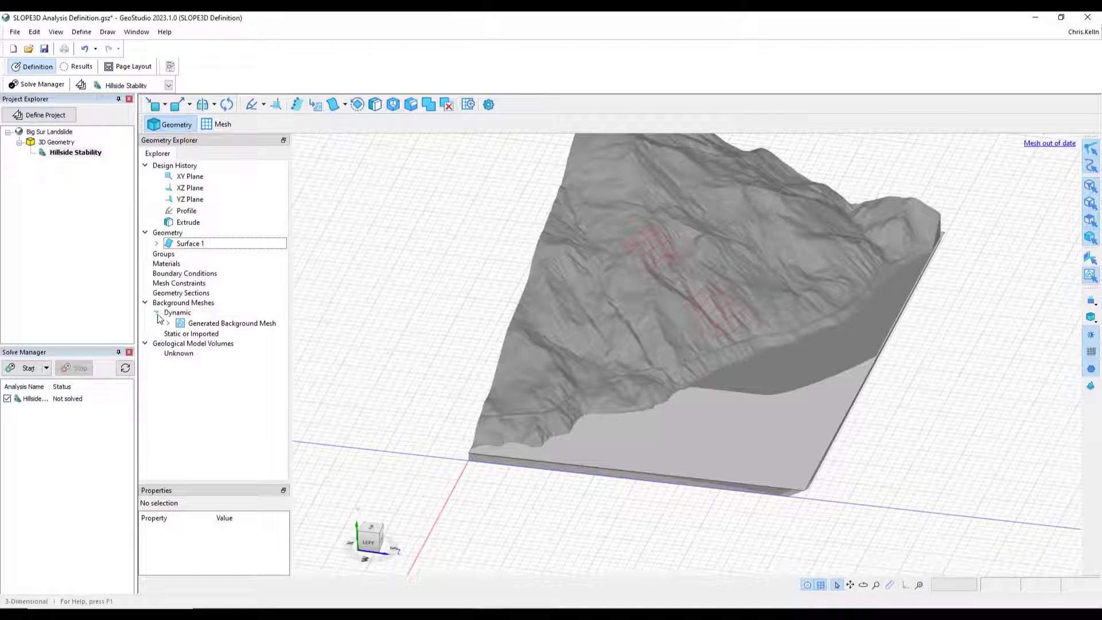
{"action": "left_click", "coordinate": [169, 323]}
{"action": "left_click", "coordinate": [233, 324]}
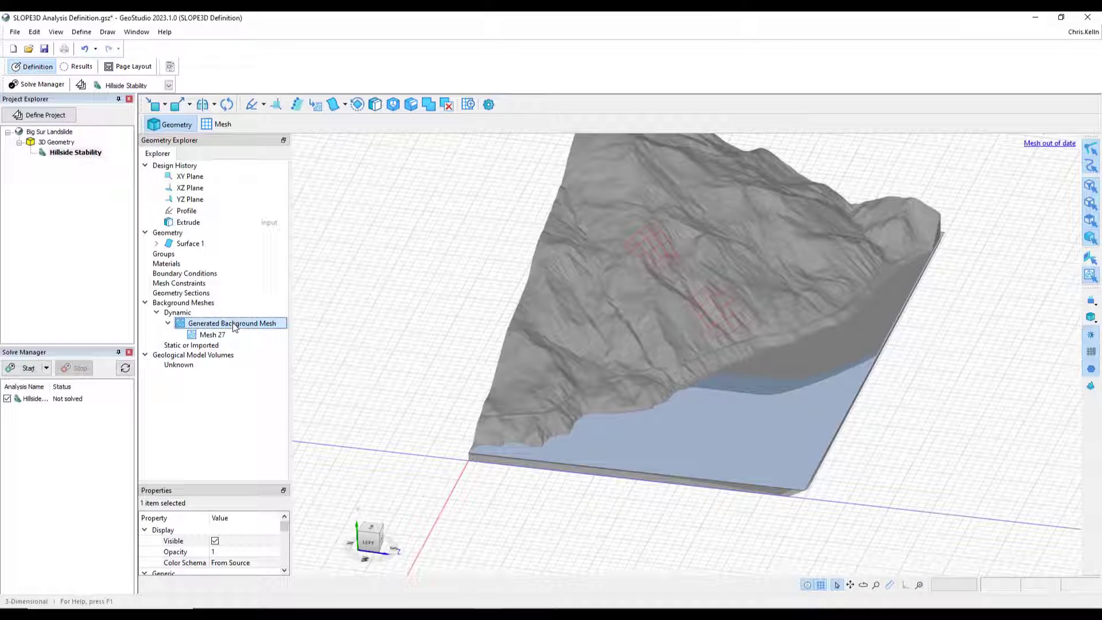
{"action": "left_click", "coordinate": [224, 337]}
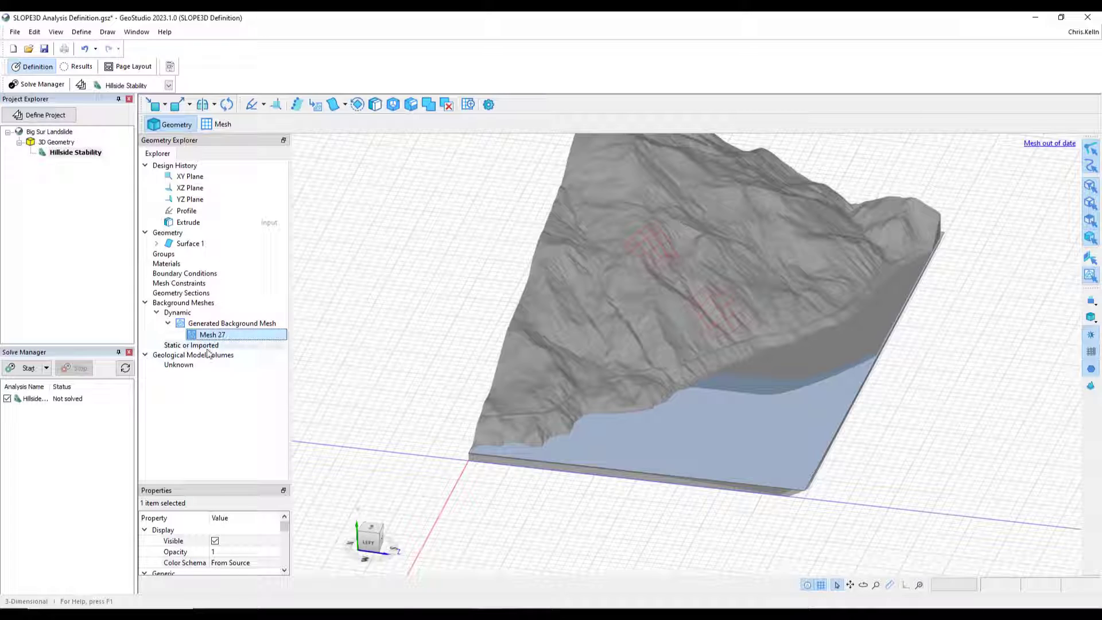
- Add a piezometric surface from the generated background mesh, delete it again, and close the dialog
{"action": "left_click", "coordinate": [86, 34]}
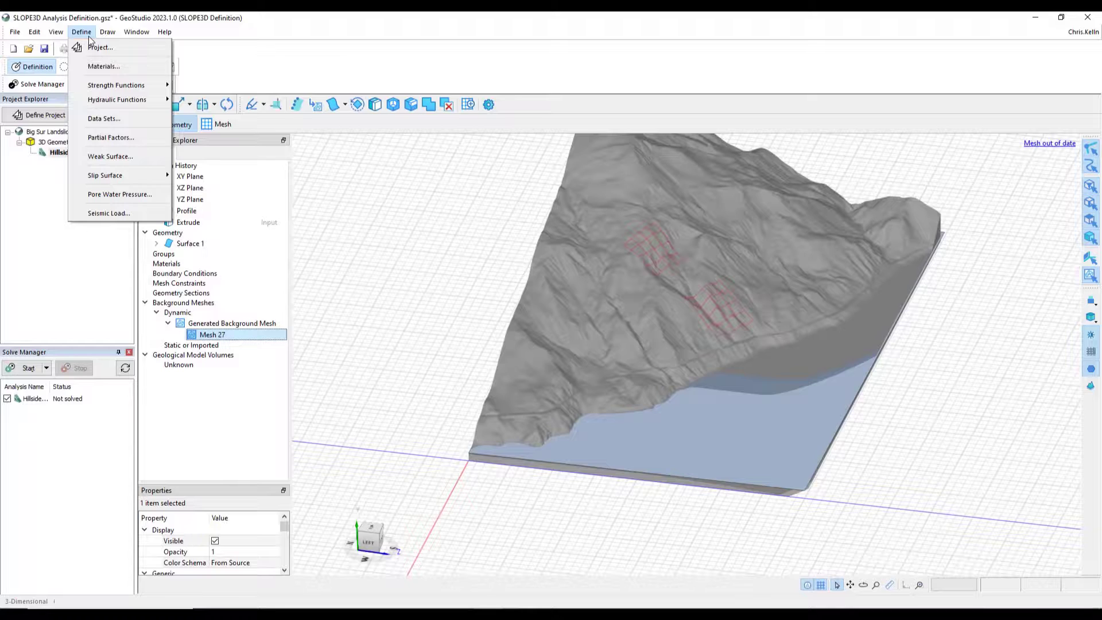
{"action": "left_click", "coordinate": [111, 195]}
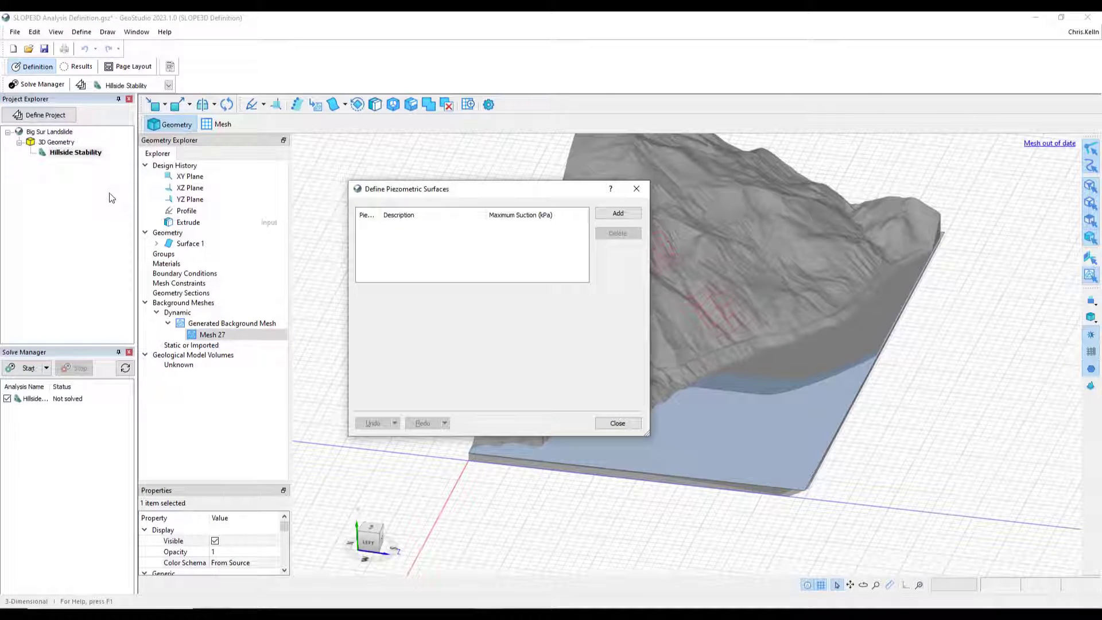
{"action": "left_click", "coordinate": [618, 214]}
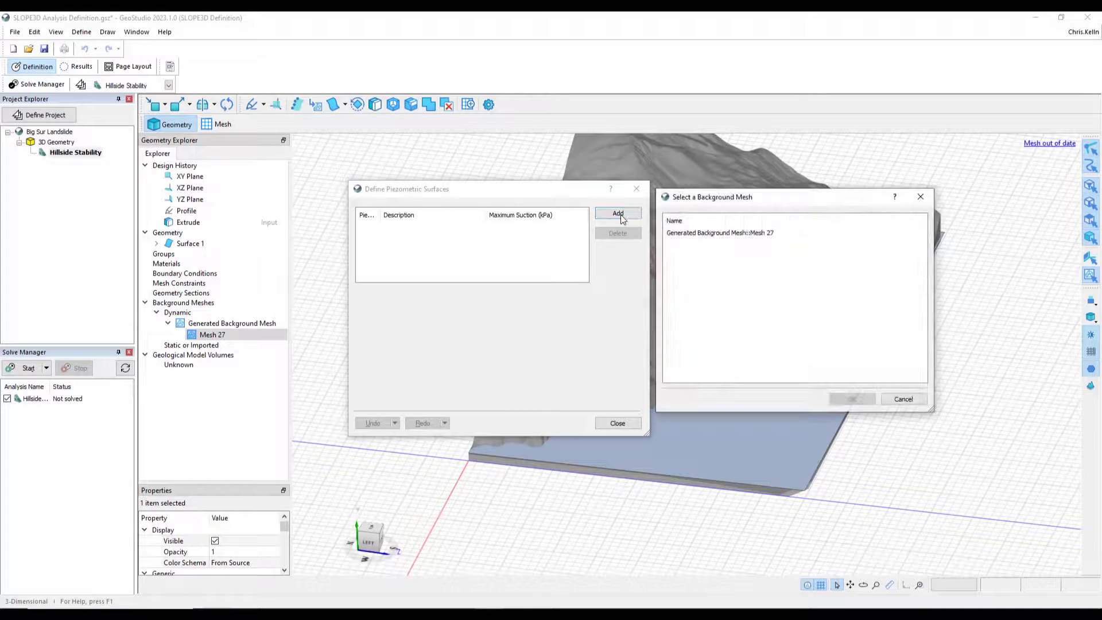
{"action": "left_click", "coordinate": [729, 234]}
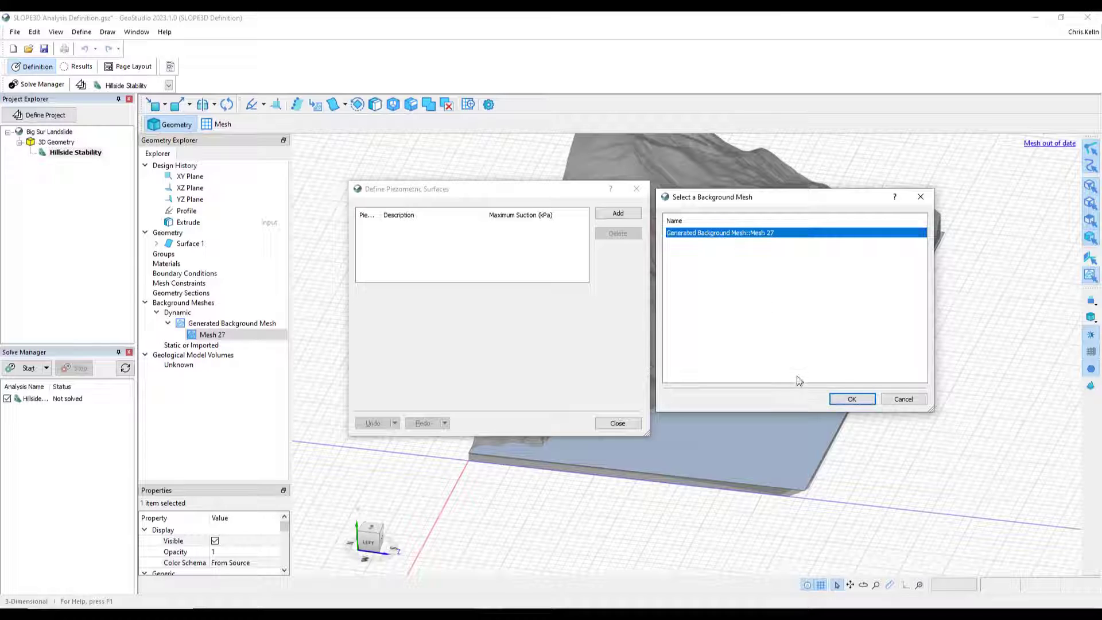
{"action": "left_click", "coordinate": [853, 399]}
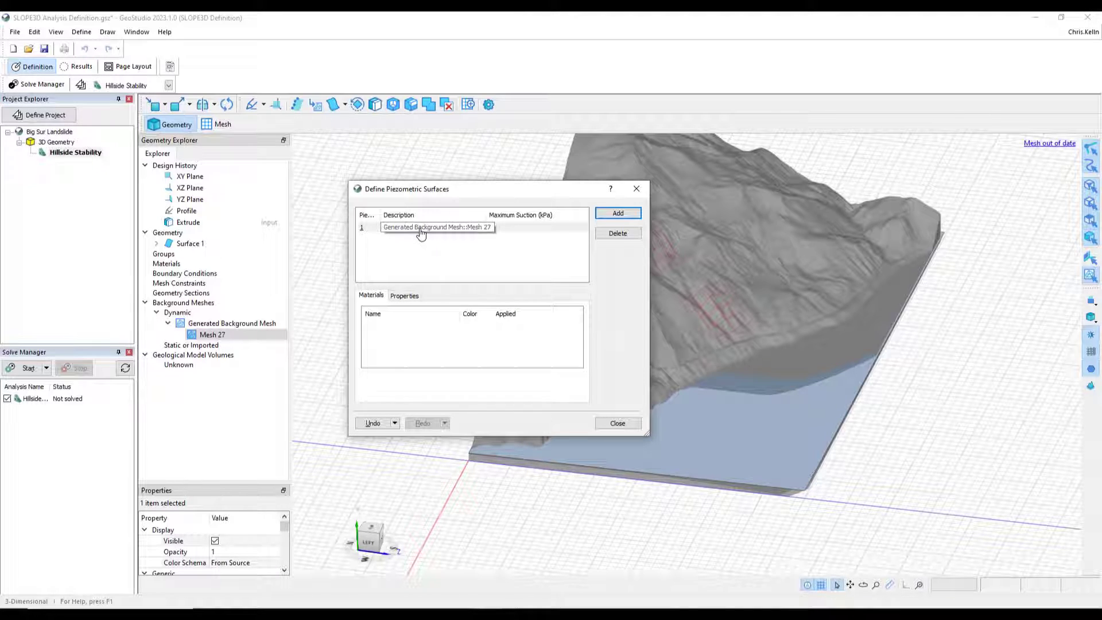
{"action": "left_click", "coordinate": [516, 227]}
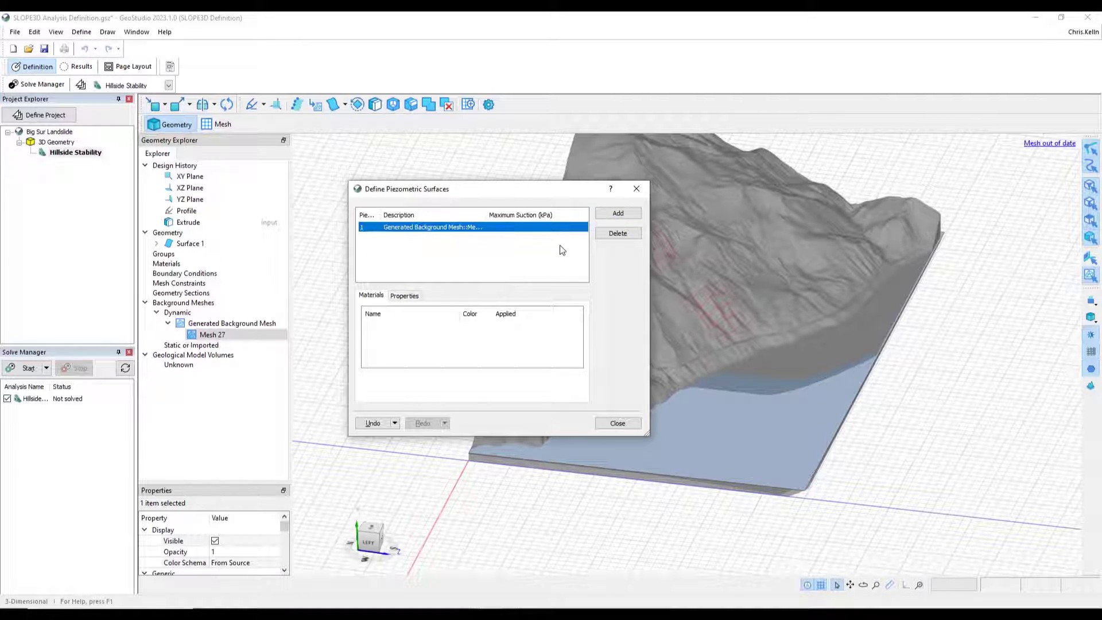
{"action": "left_click", "coordinate": [615, 233]}
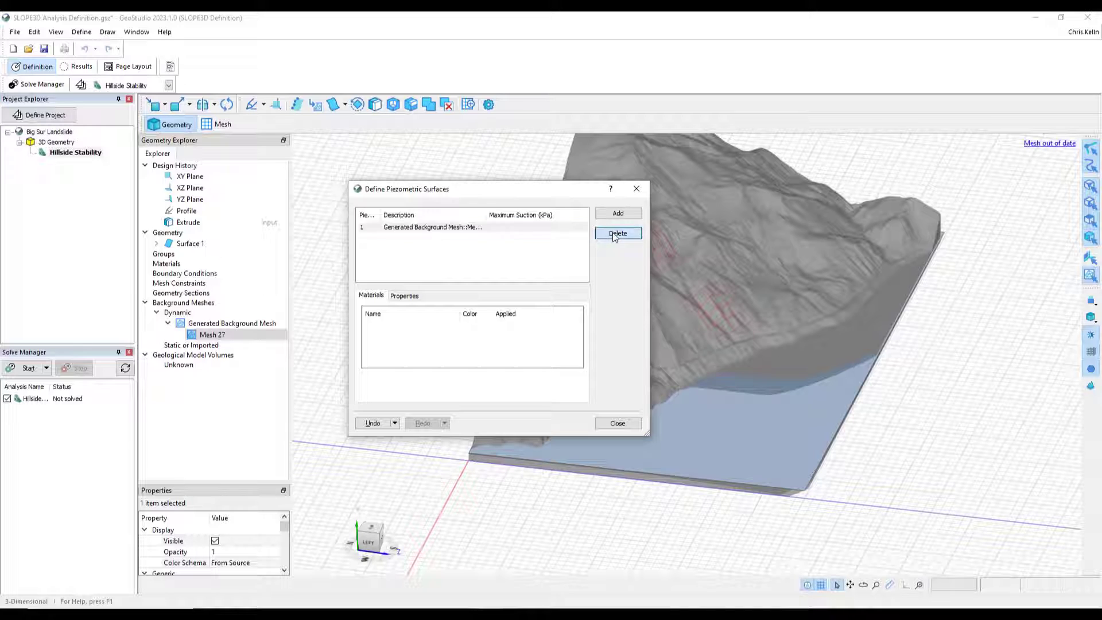
{"action": "left_click", "coordinate": [619, 423]}
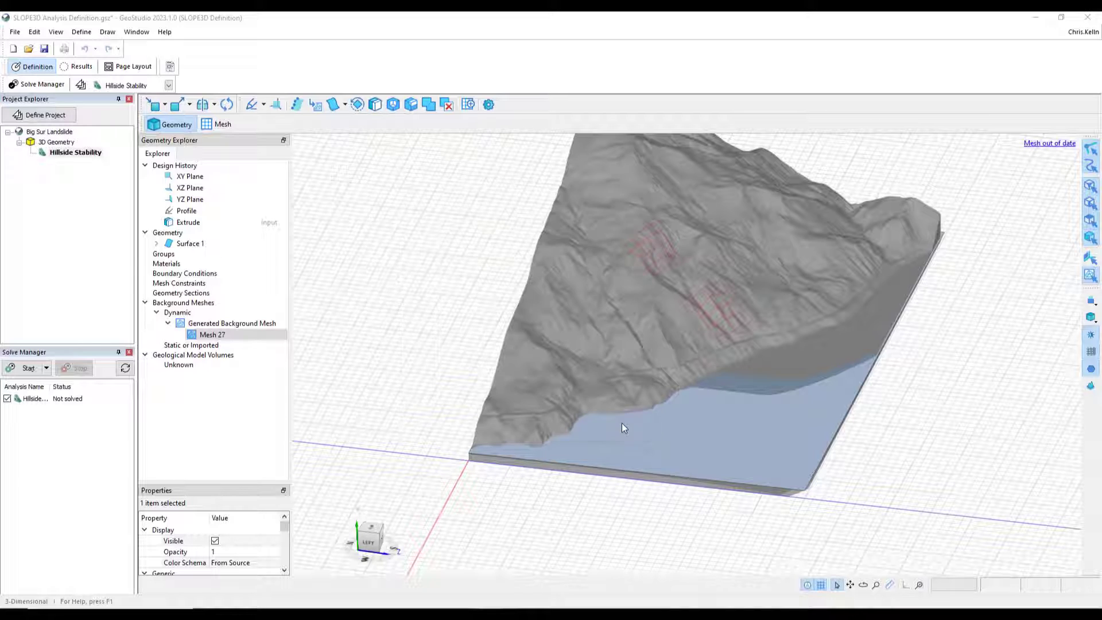
- Delete the generated background mesh
{"action": "right_click", "coordinate": [209, 325]}
{"action": "left_click", "coordinate": [228, 361]}
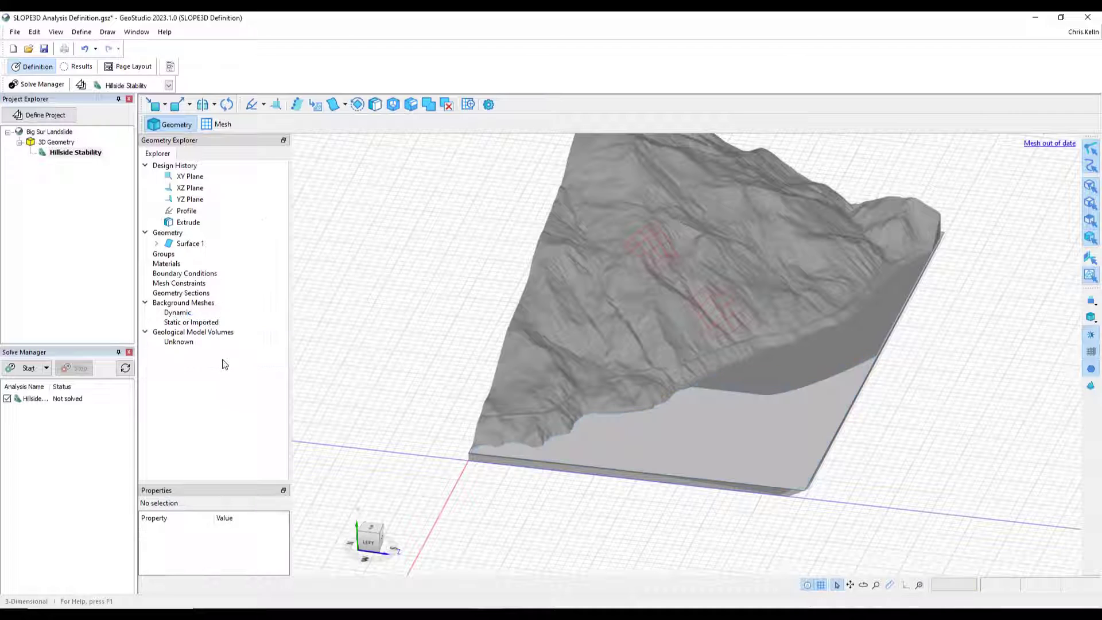
- Hide Surface 1, the extruded base body, by turning off its visibility
{"action": "left_click", "coordinate": [195, 244]}
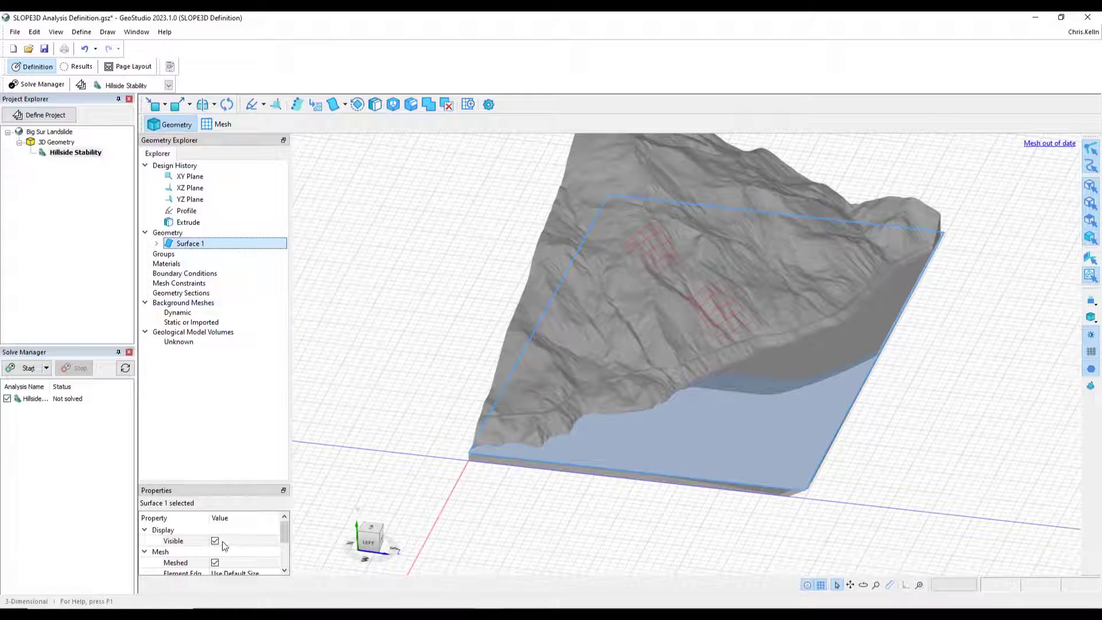
{"action": "left_click", "coordinate": [216, 542]}
{"action": "left_click", "coordinate": [215, 540]}
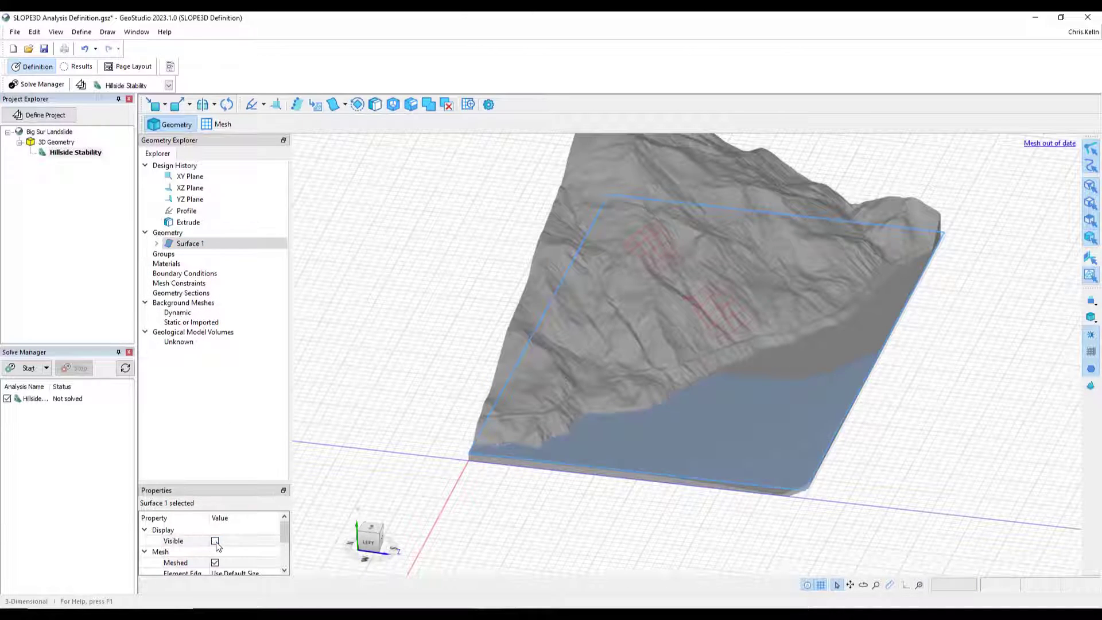
{"action": "left_click", "coordinate": [322, 322]}
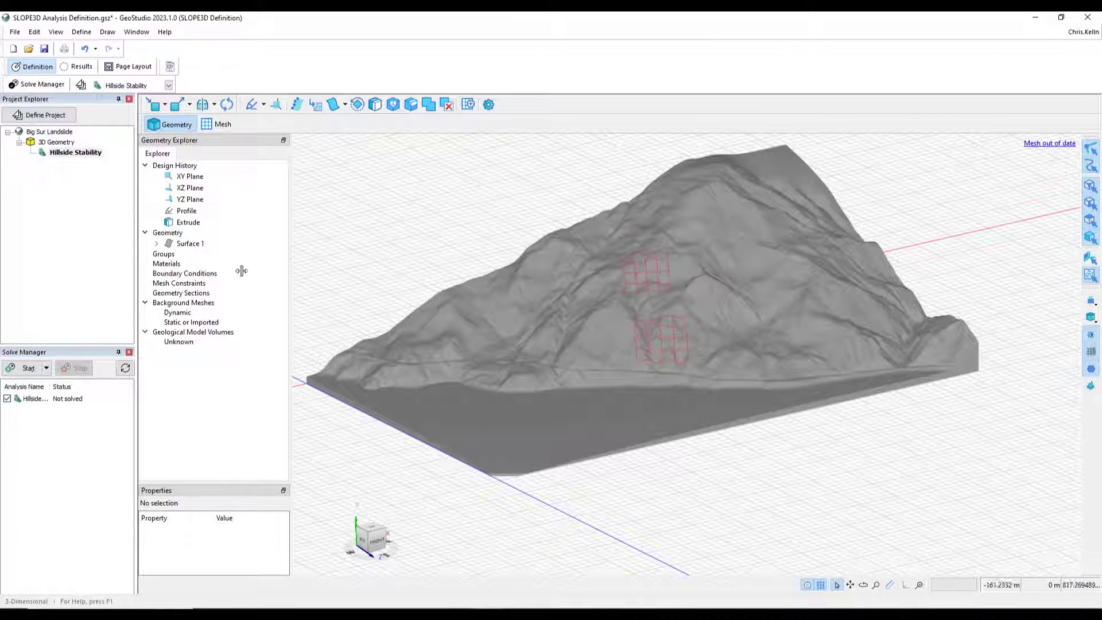
- Open the material definitions and add a new material named Granite
{"action": "left_click", "coordinate": [82, 33]}
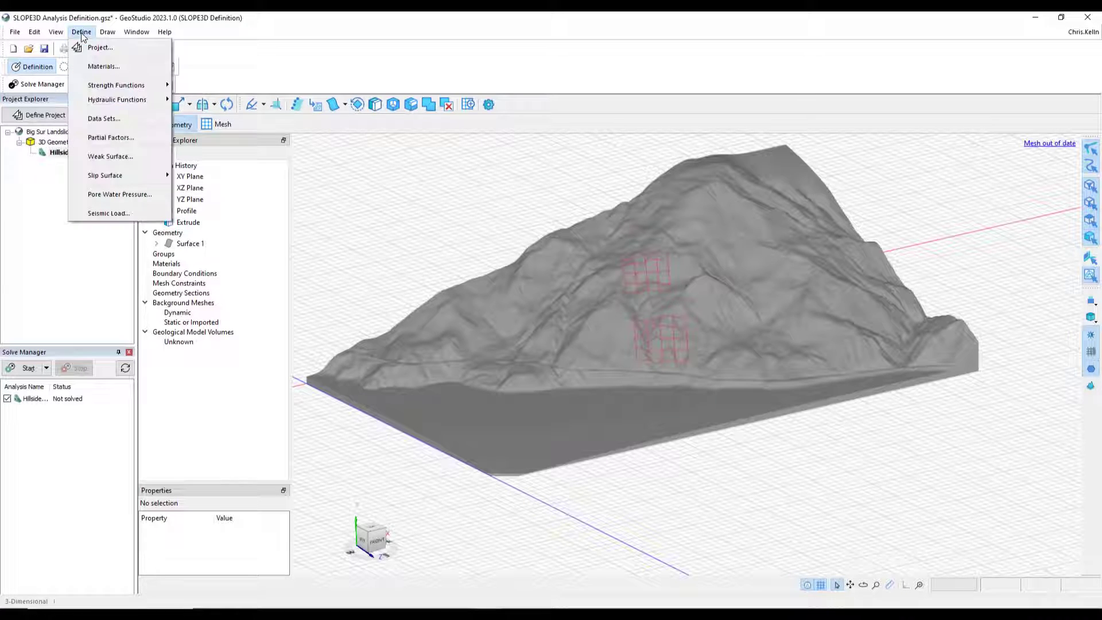
{"action": "left_click", "coordinate": [101, 67]}
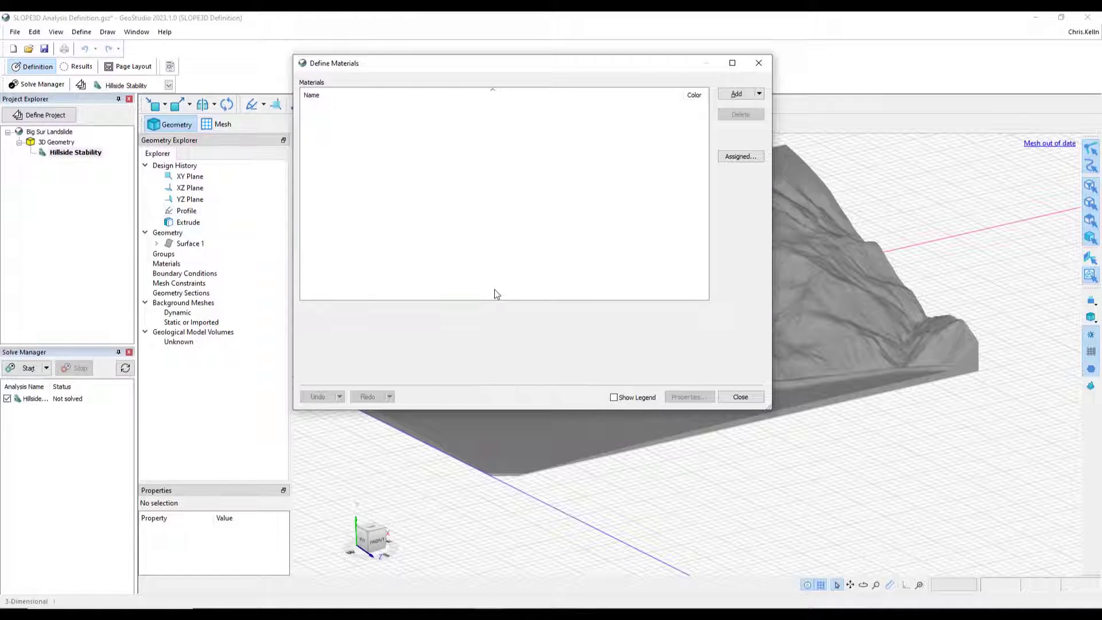
{"action": "left_click", "coordinate": [737, 95]}
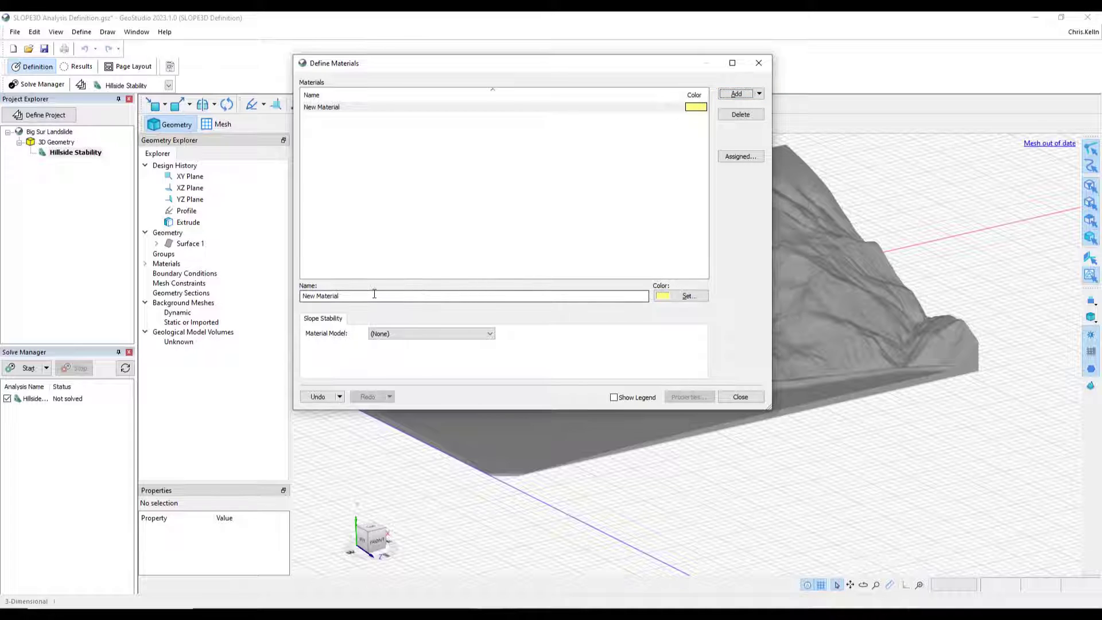
{"action": "left_click_drag", "start_coordinate": [374, 293], "coordinate": [153, 286]}
{"action": "type", "text": "Gran"}
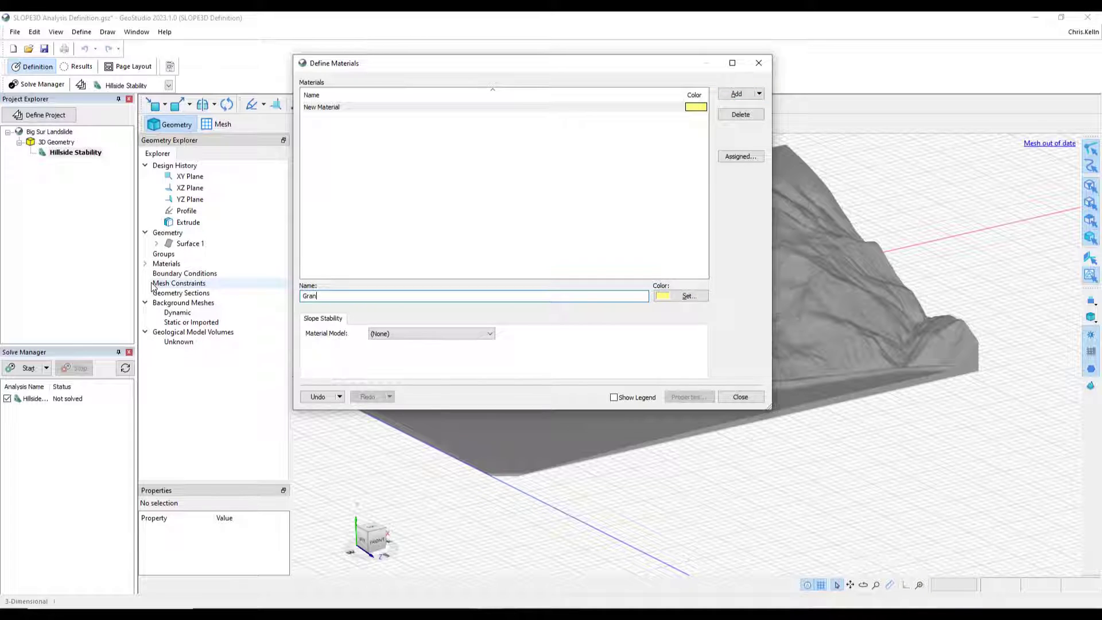
{"action": "type", "text": "ite"}
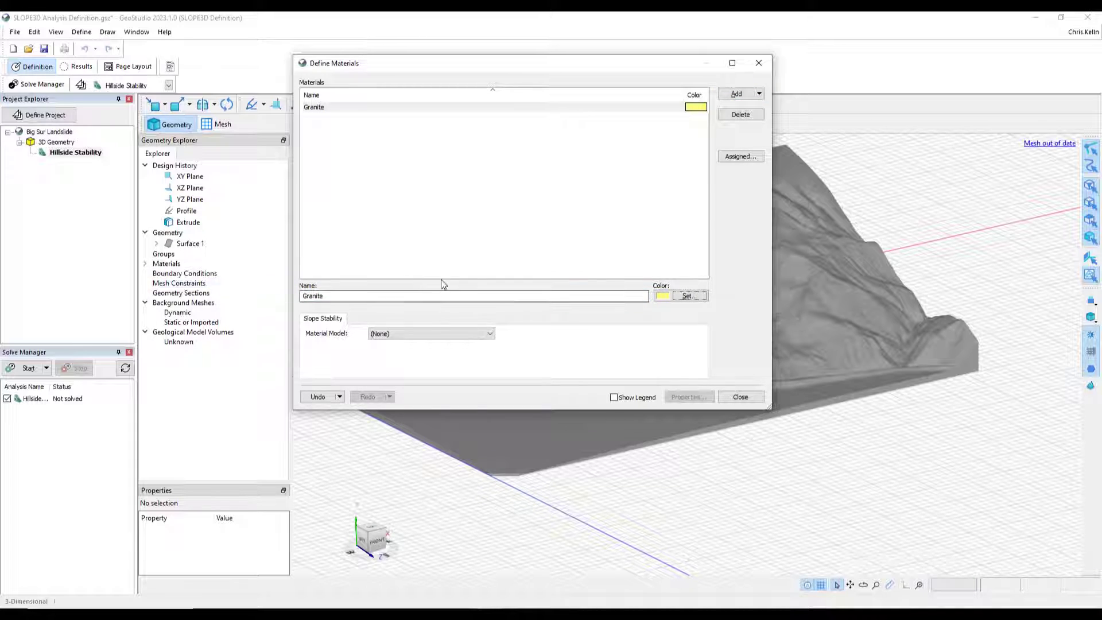
- Set Granite's material model to Mohr-Coulomb and change its color to blue
{"action": "left_click", "coordinate": [425, 334]}
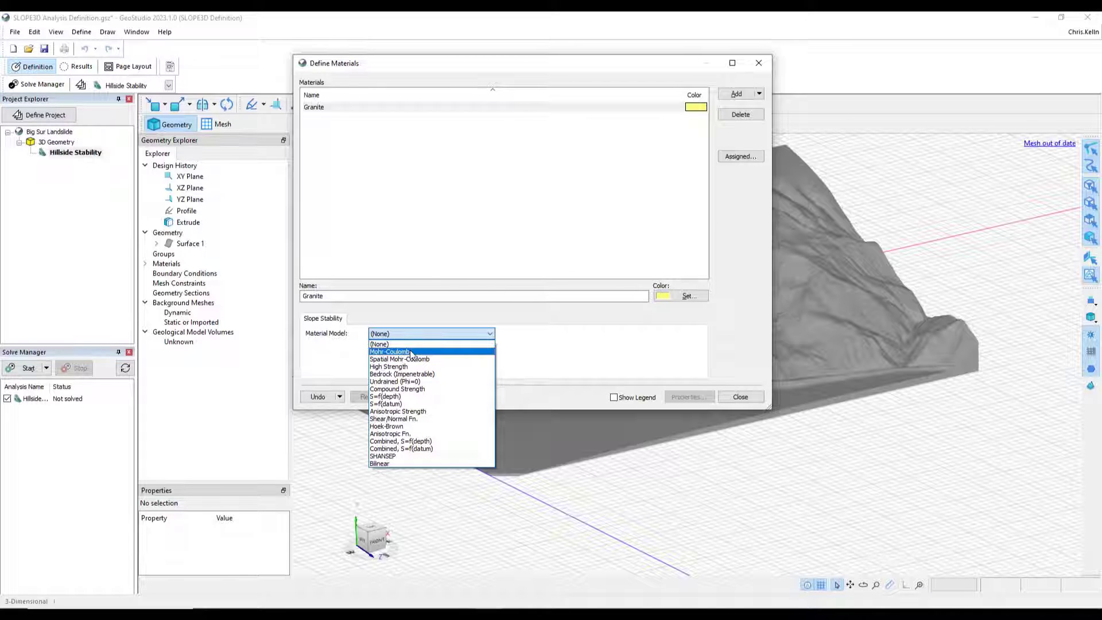
{"action": "left_click", "coordinate": [410, 352]}
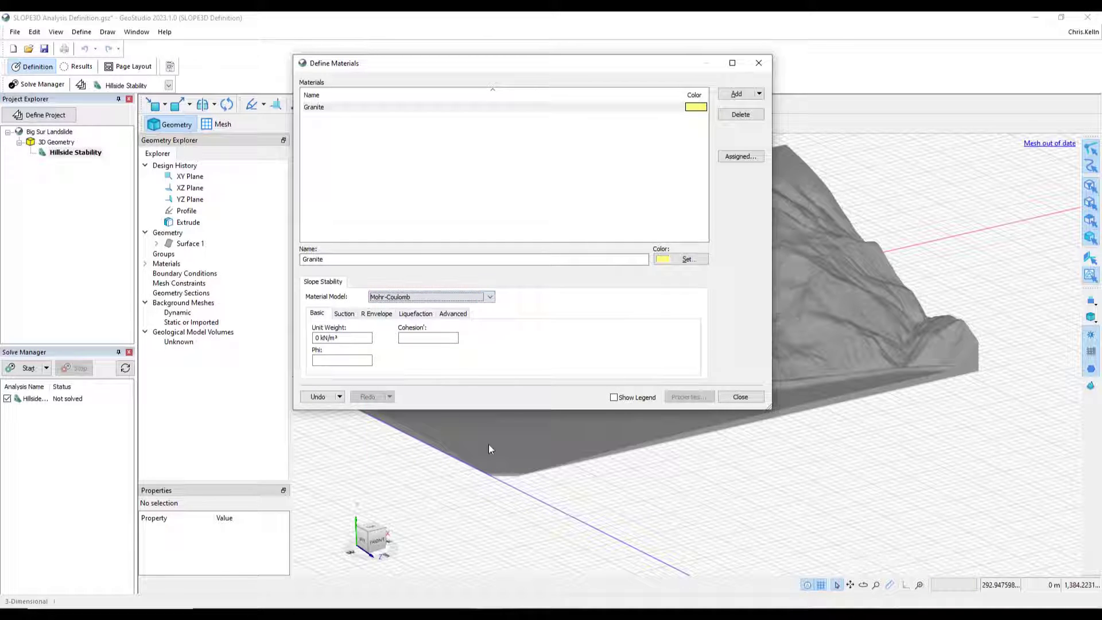
{"action": "left_click", "coordinate": [681, 259]}
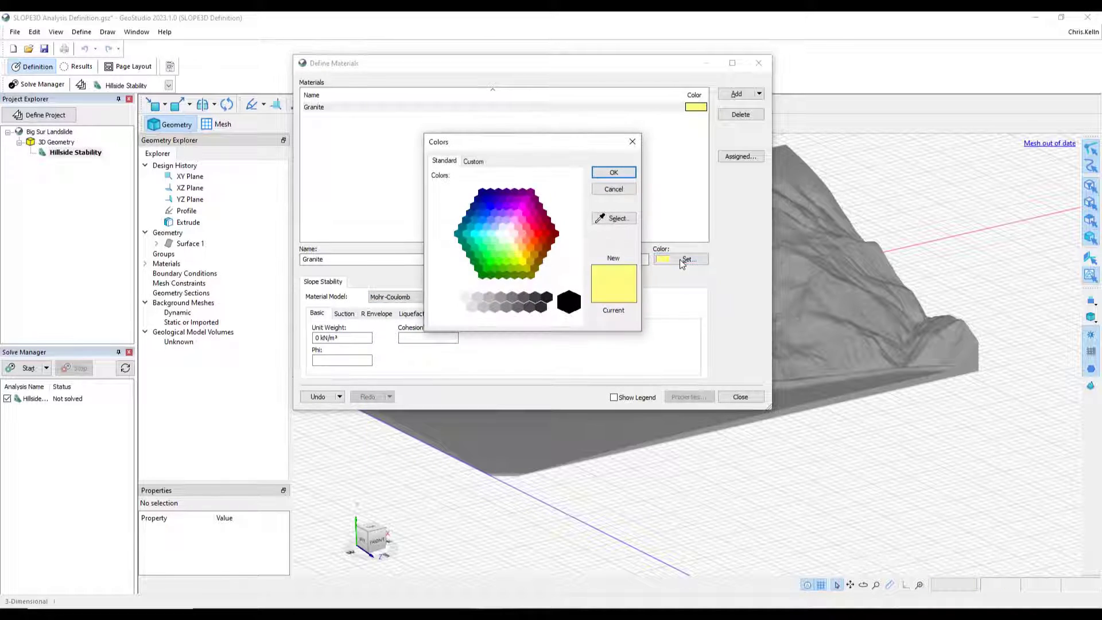
{"action": "left_click", "coordinate": [493, 212]}
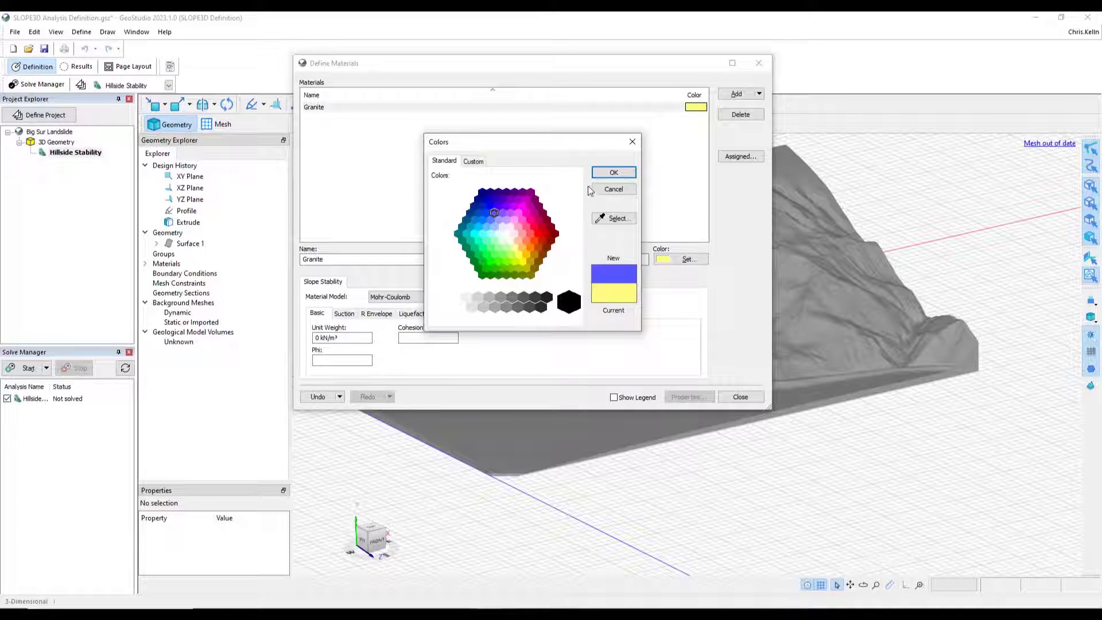
{"action": "left_click", "coordinate": [612, 172]}
- Enter Granite's unit weight 20 kN/m³, cohesion 5 kPa and phi 30°, then close the materials dialog
{"action": "left_click", "coordinate": [342, 337]}
{"action": "type", "text": "2"}
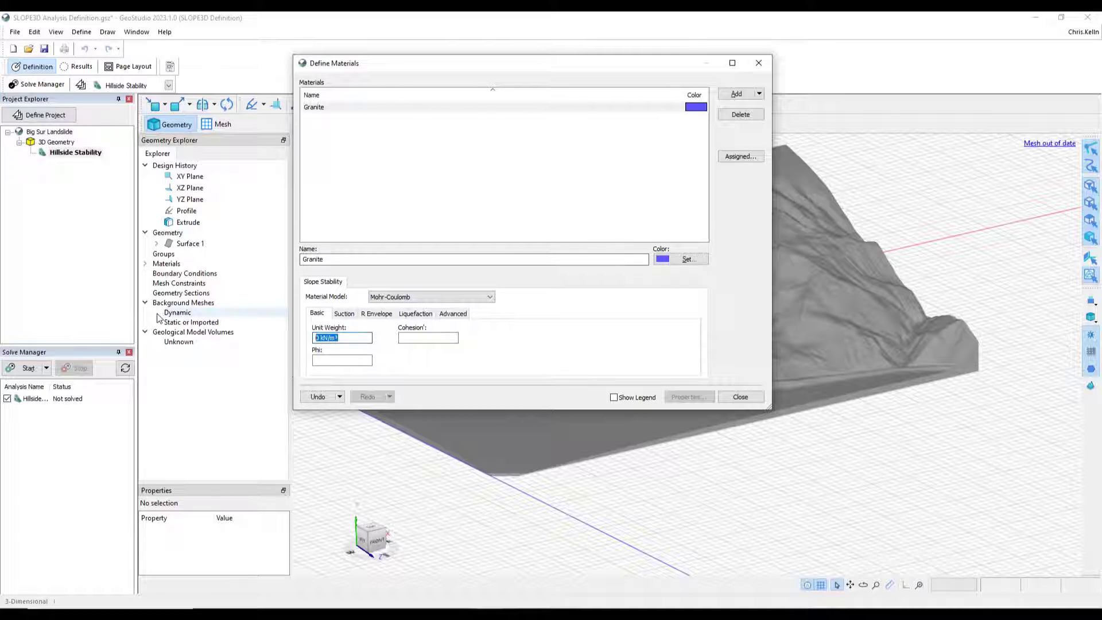
{"action": "type", "text": "0"}
{"action": "key", "text": "Tab"}
{"action": "type", "text": "5"}
{"action": "key", "text": "Tab"}
{"action": "type", "text": "30"}
{"action": "key", "text": "Tab"}
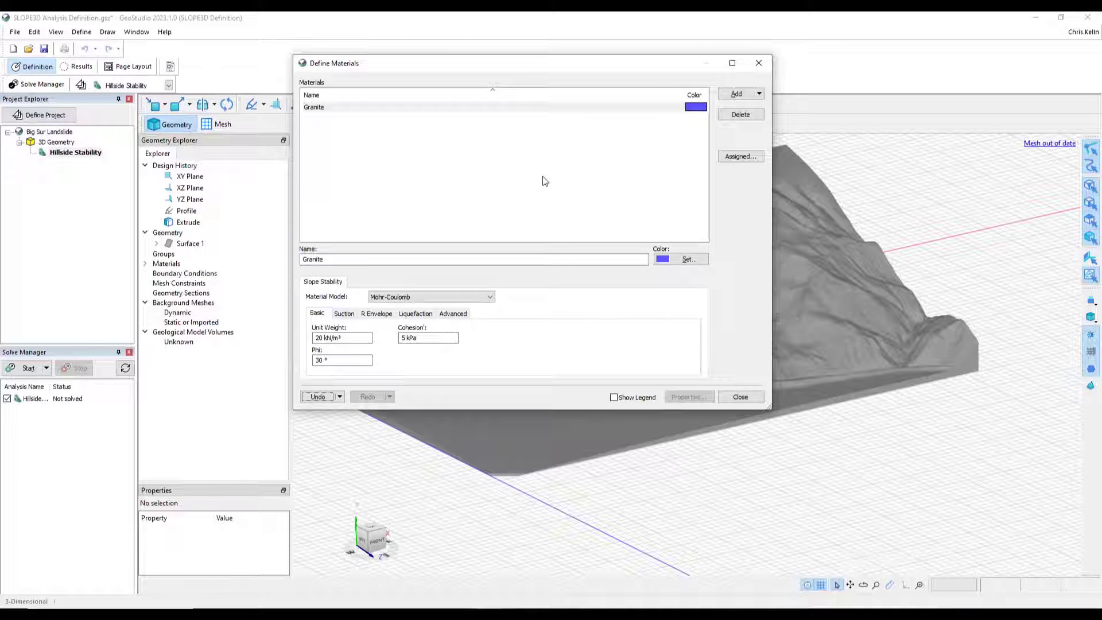
{"action": "left_click", "coordinate": [739, 397]}
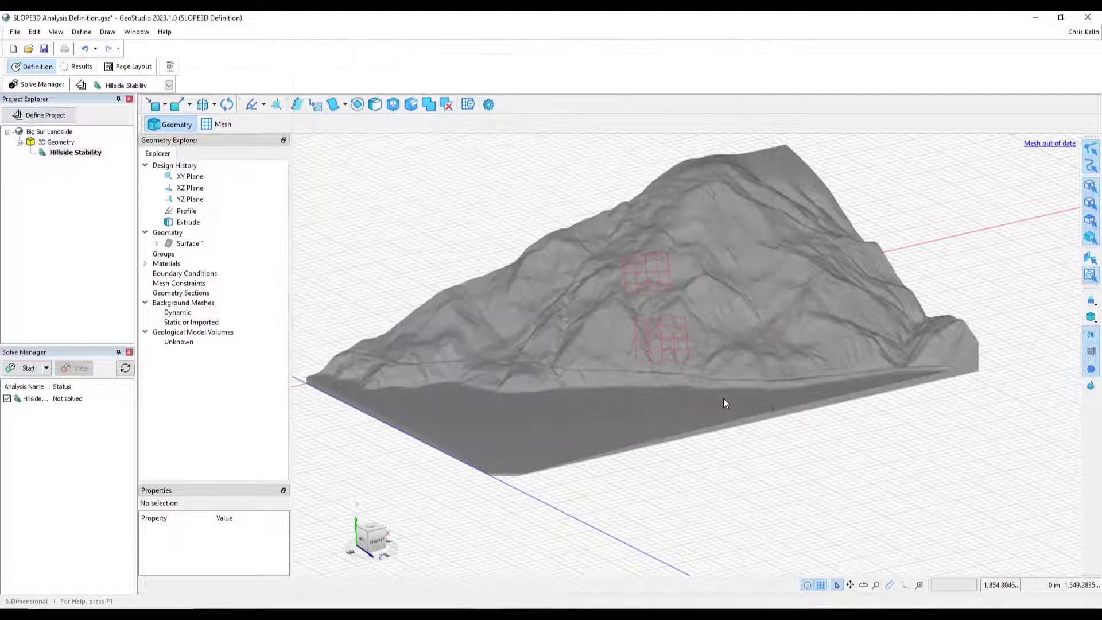
- Assign the Granite material to the Unknown geological model volume
{"action": "left_click", "coordinate": [187, 344]}
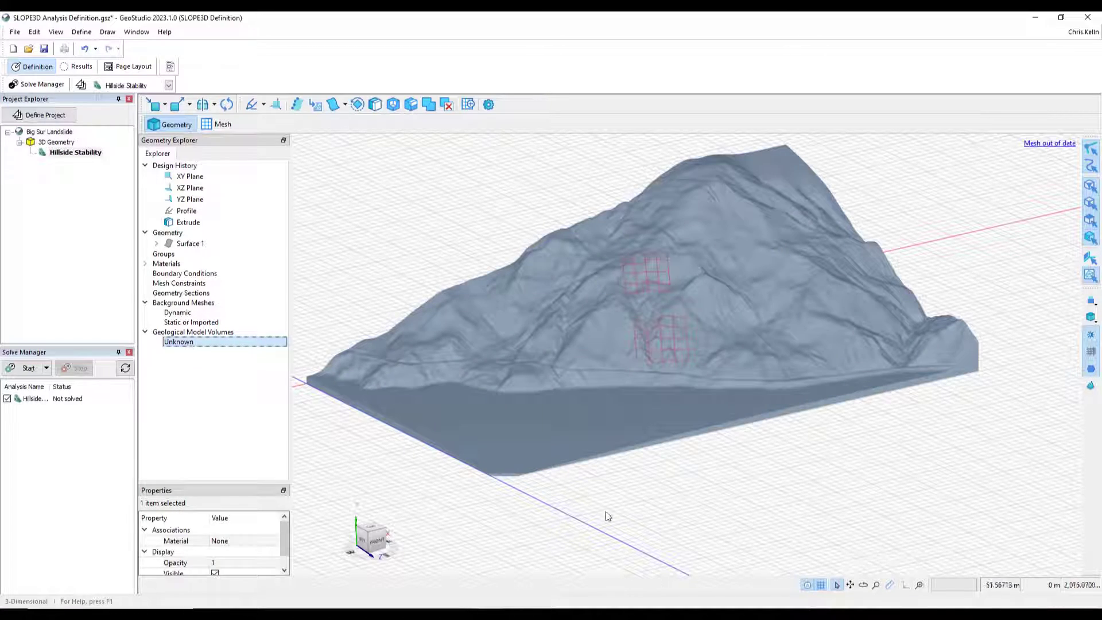
{"action": "mouse_move", "coordinate": [841, 519]}
{"action": "middle_mouse_down"}
{"action": "mouse_move", "coordinate": [681, 504]}
{"action": "mouse_move", "coordinate": [826, 492]}
{"action": "mouse_move", "coordinate": [839, 507]}
{"action": "middle_mouse_up"}
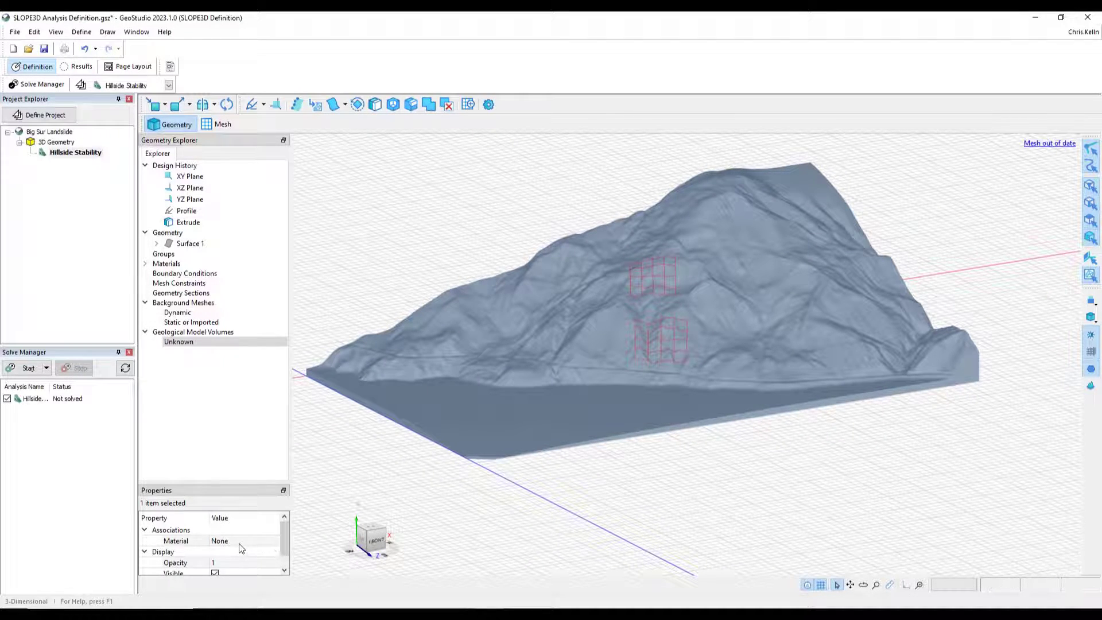
{"action": "left_click_drag", "start_coordinate": [241, 483], "coordinate": [243, 428]}
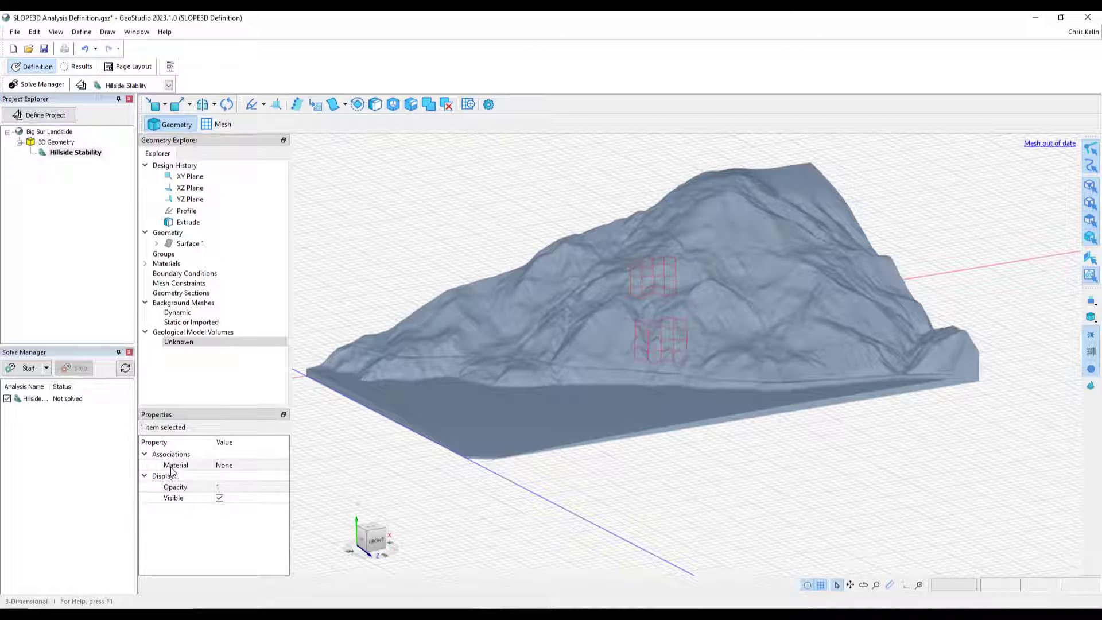
{"action": "left_click", "coordinate": [253, 467]}
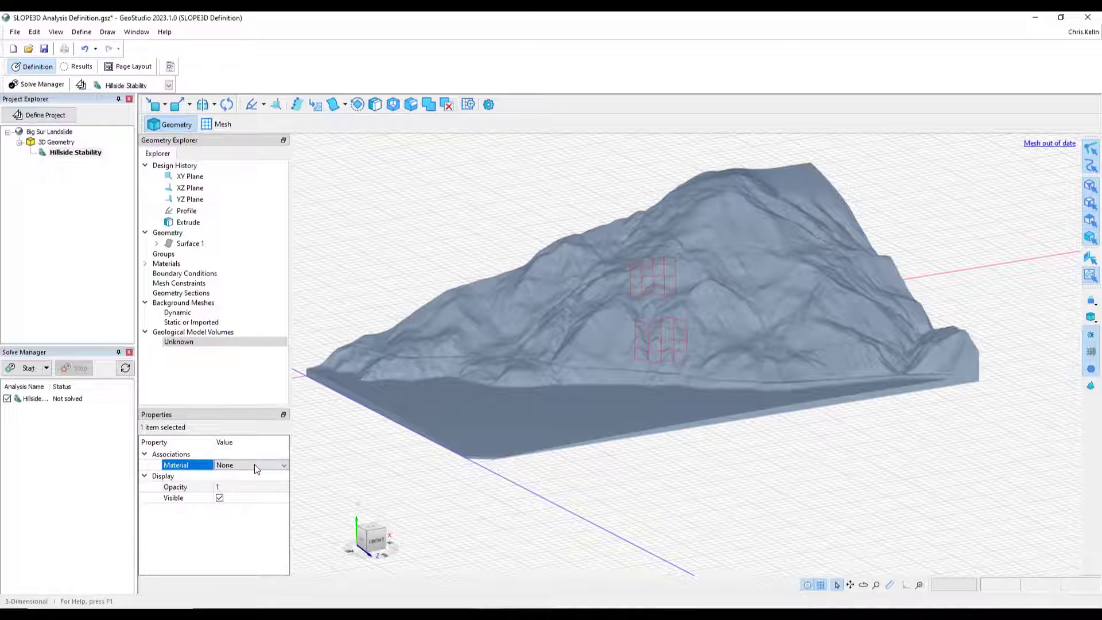
{"action": "left_click", "coordinate": [253, 464]}
{"action": "left_click", "coordinate": [246, 482]}
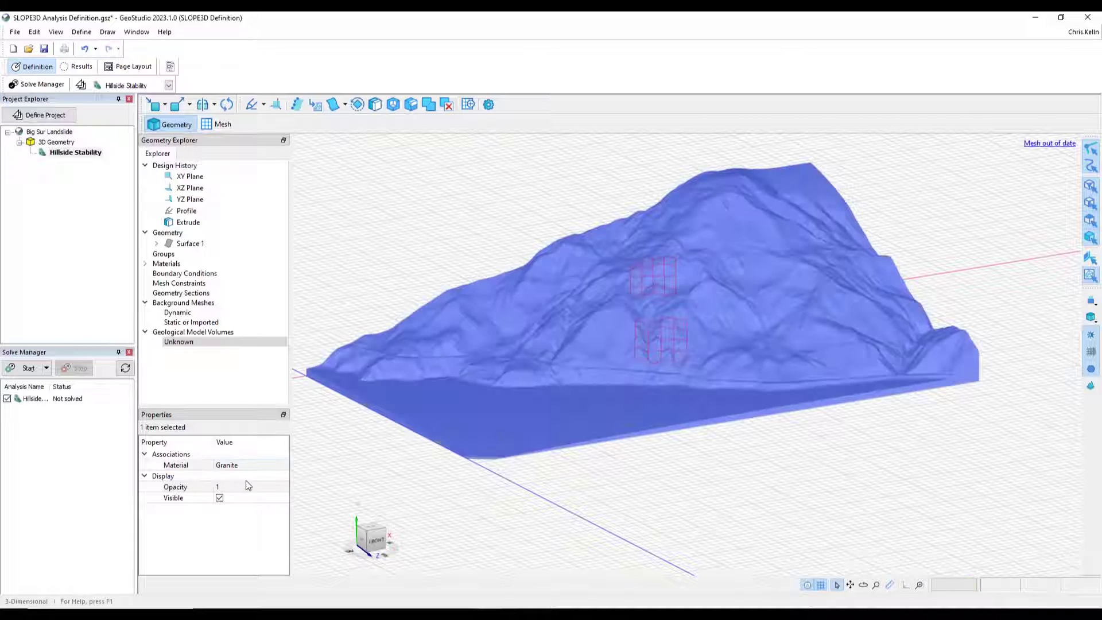
{"action": "left_click", "coordinate": [667, 489]}
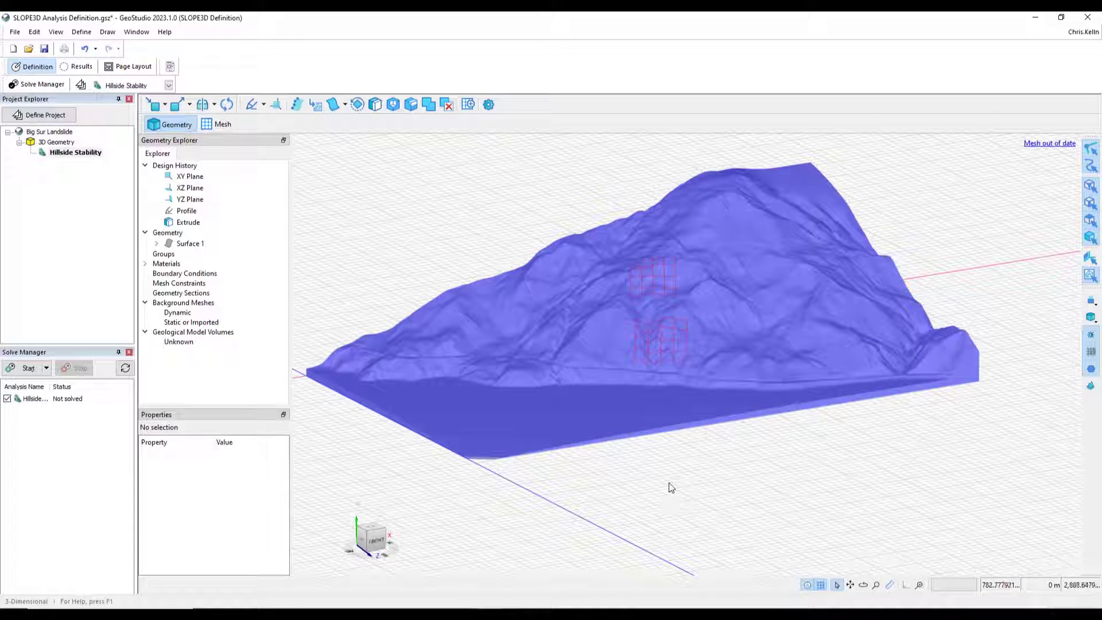
{"action": "mouse_move", "coordinate": [757, 481]}
{"action": "middle_mouse_down"}
{"action": "mouse_move", "coordinate": [673, 475]}
{"action": "mouse_move", "coordinate": [739, 481]}
{"action": "middle_mouse_up"}
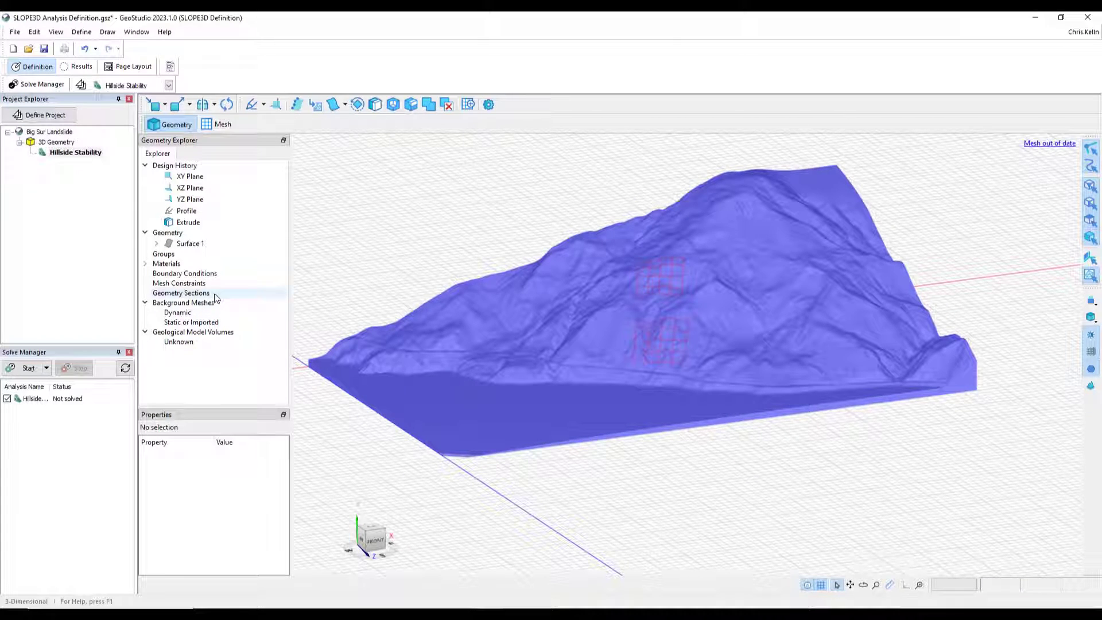
{"action": "left_click", "coordinate": [166, 108]}
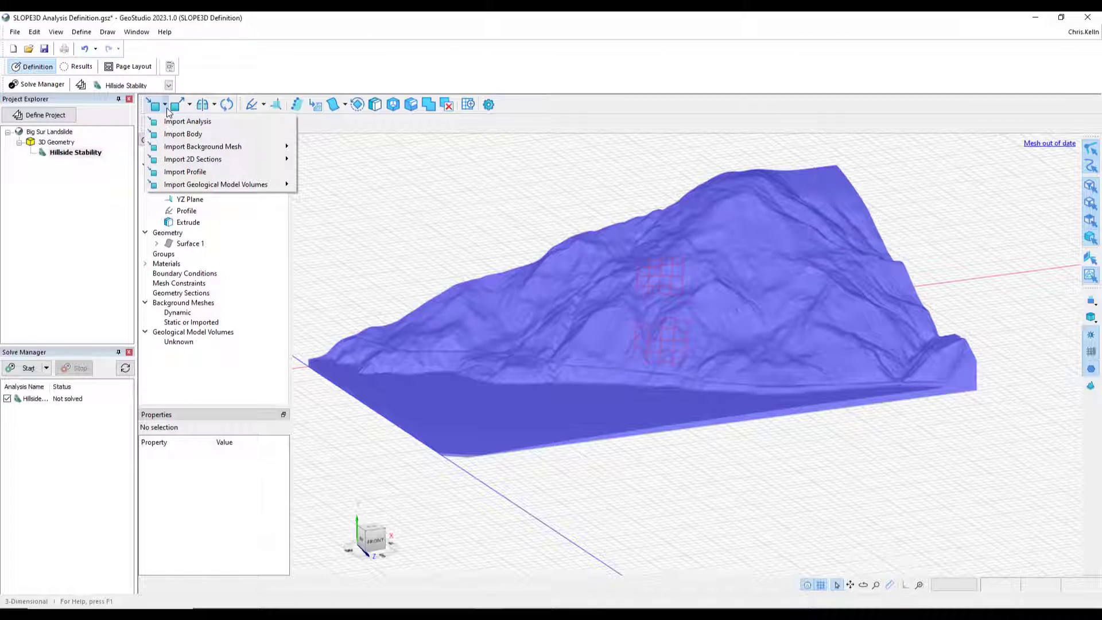
{"action": "mouse_move", "coordinate": [173, 149]}
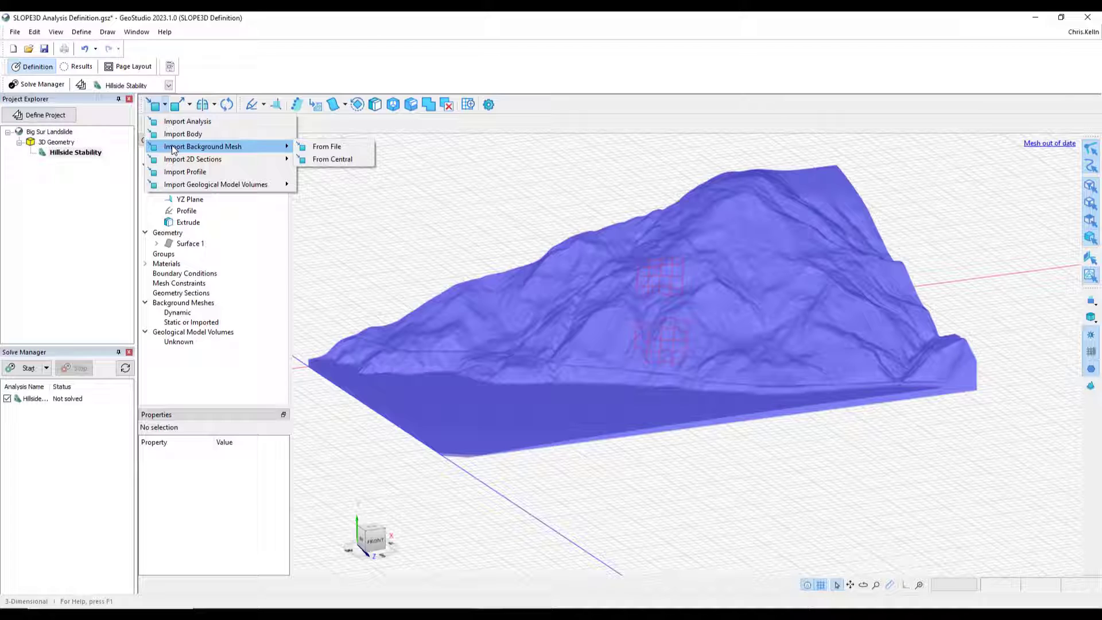
{"action": "left_click", "coordinate": [351, 149]}
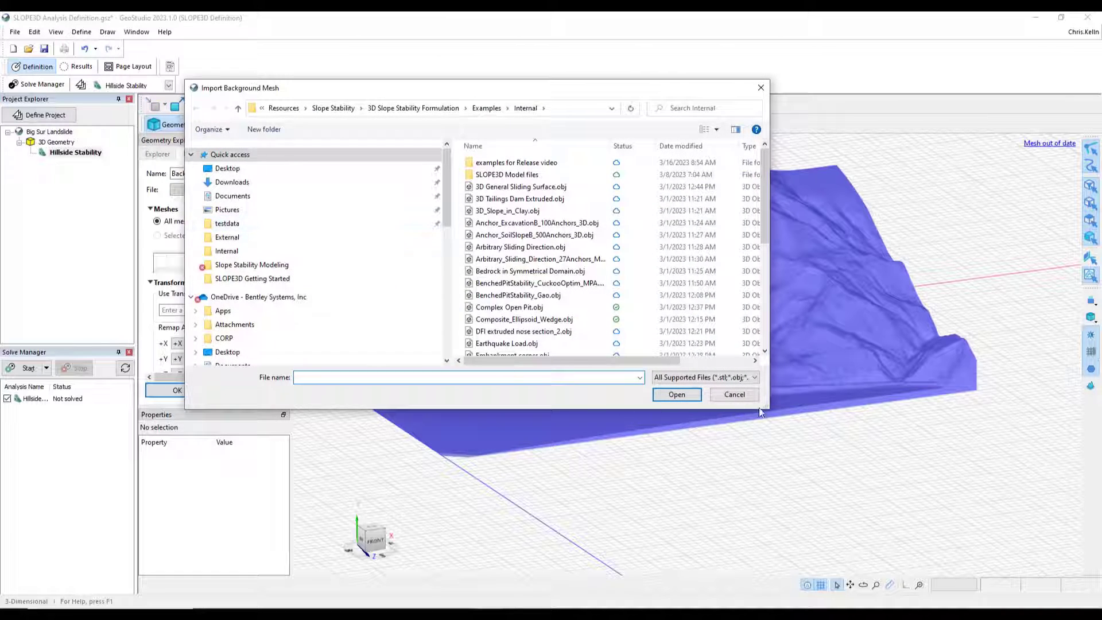
{"action": "left_click", "coordinate": [742, 377]}
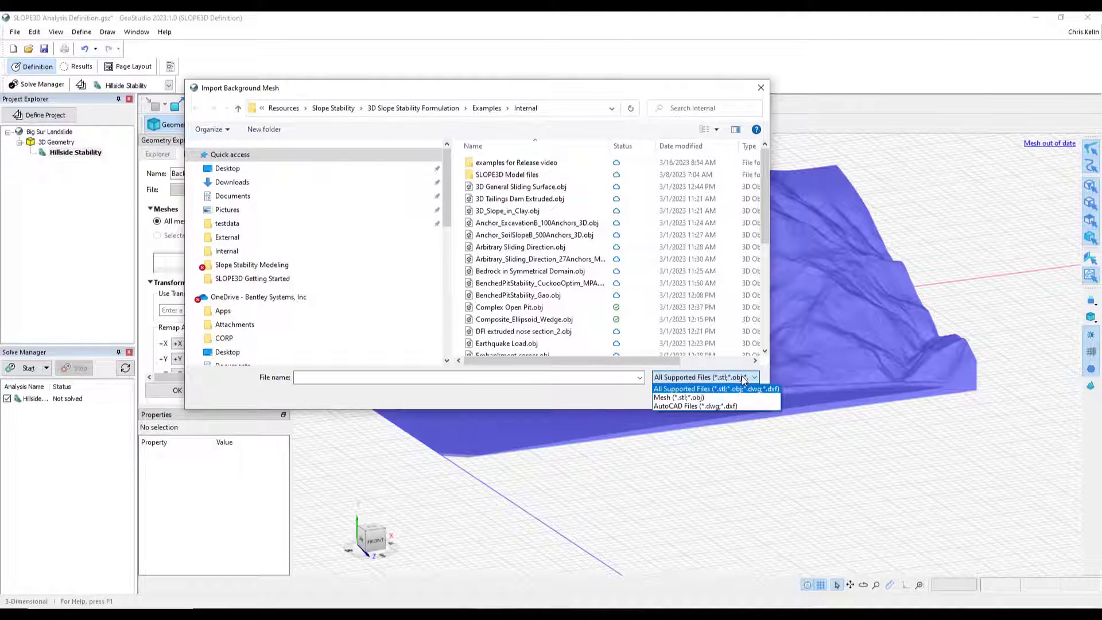
{"action": "left_click", "coordinate": [743, 378]}
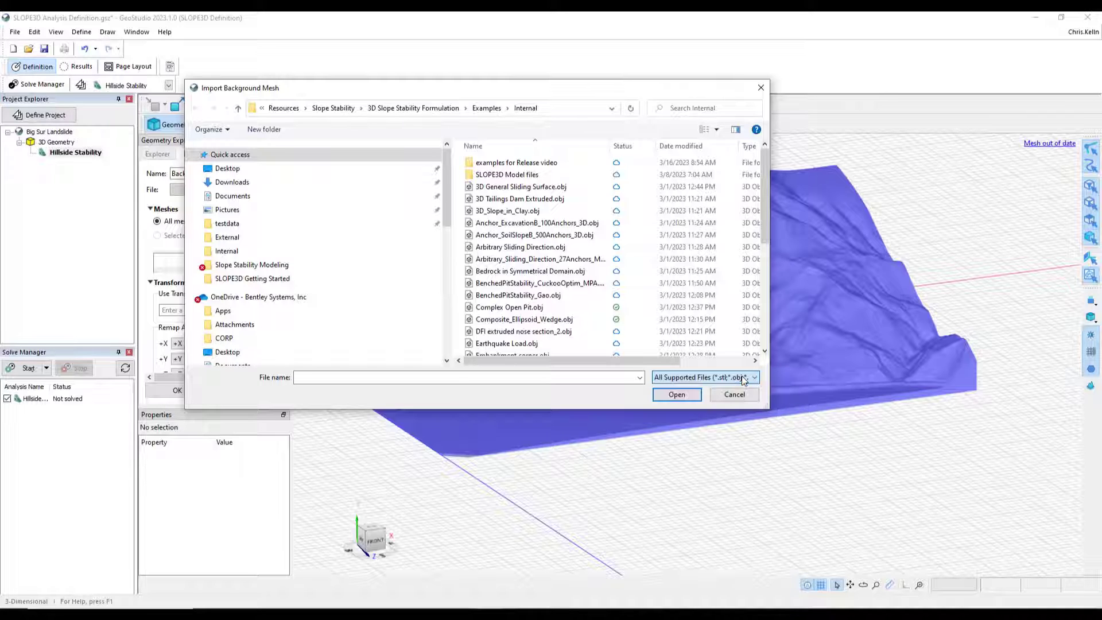
{"action": "left_click", "coordinate": [734, 394]}
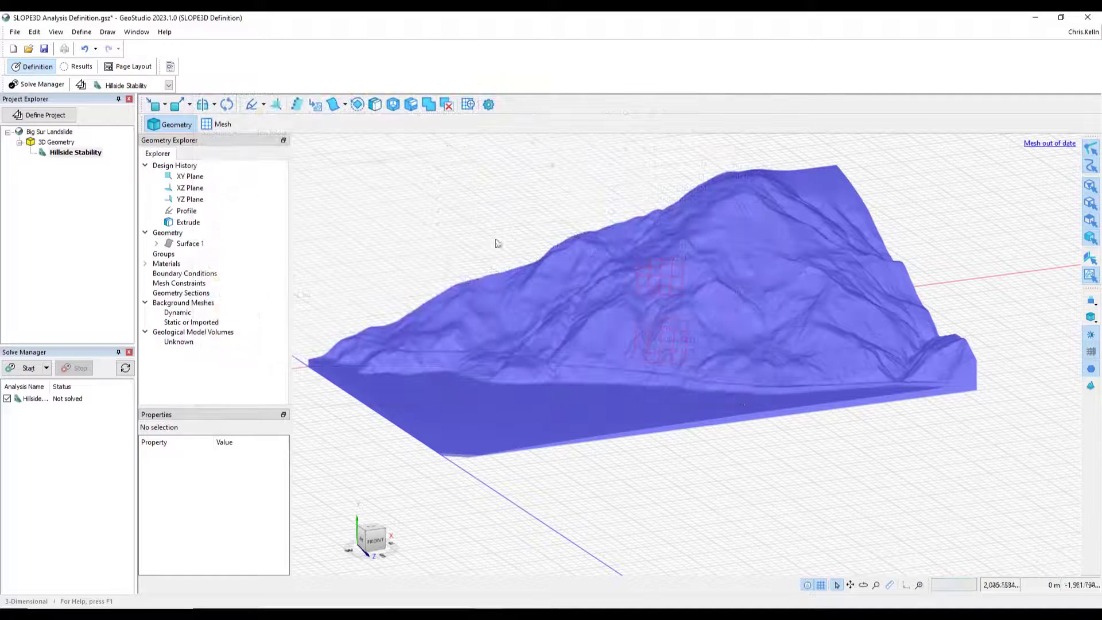
- Start importing a background mesh from Central and choose the Central Server - geotech server
{"action": "left_click", "coordinate": [165, 106]}
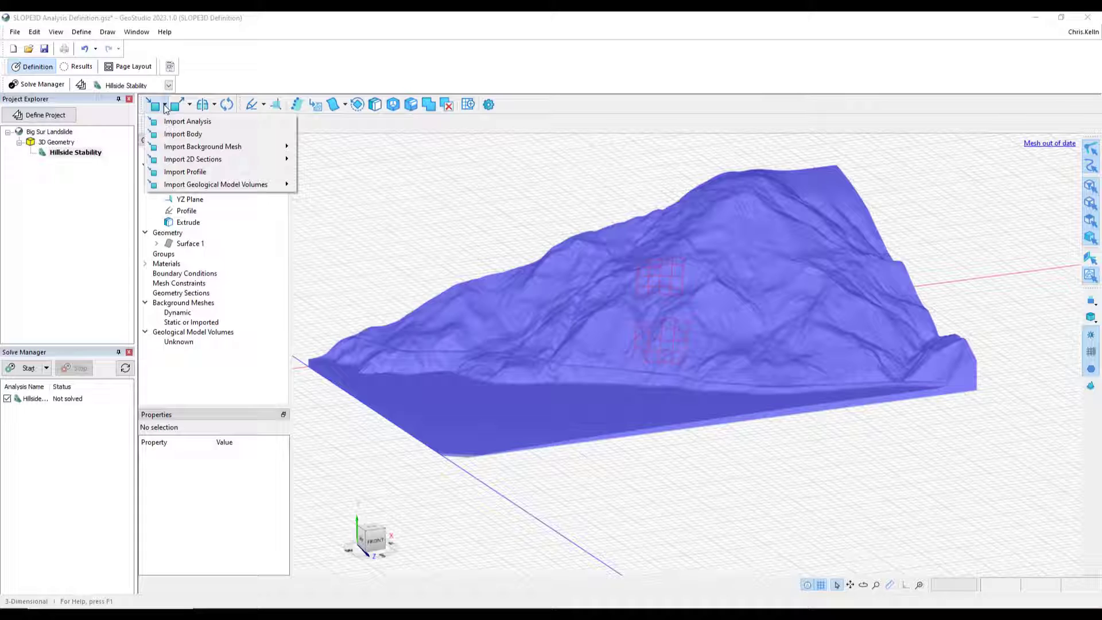
{"action": "mouse_move", "coordinate": [182, 148]}
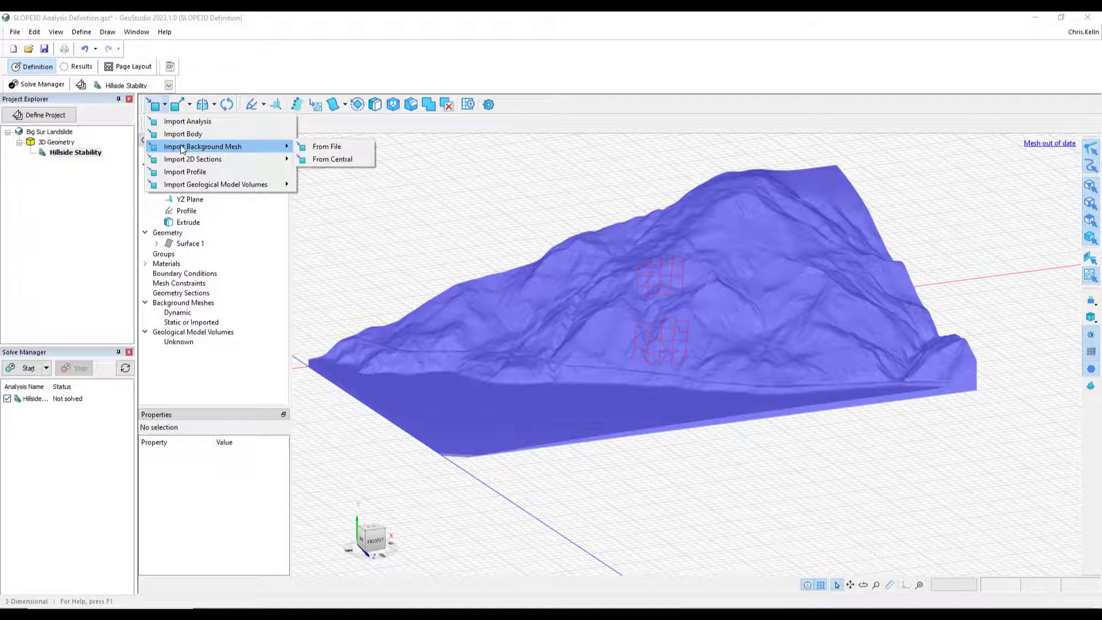
{"action": "left_click", "coordinate": [332, 160]}
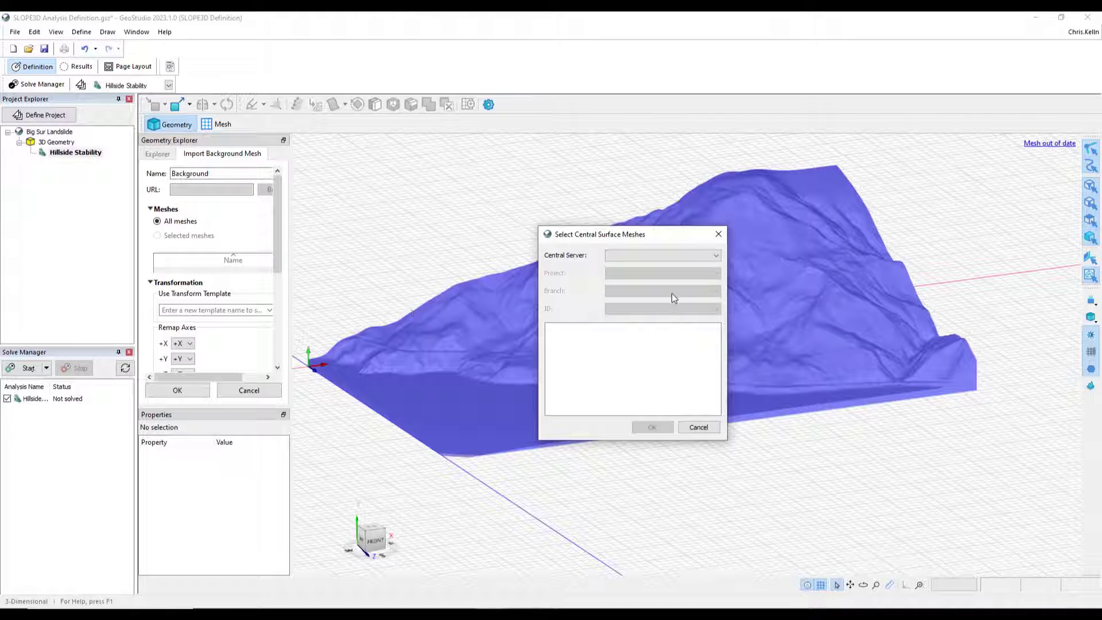
{"action": "left_click", "coordinate": [714, 255]}
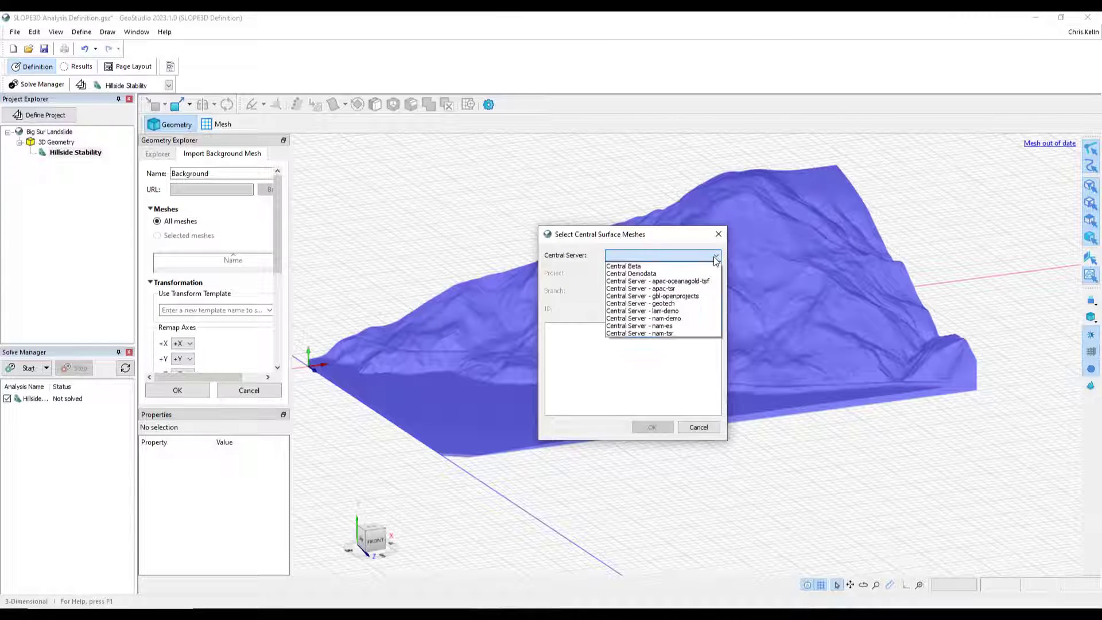
{"action": "left_click", "coordinate": [670, 304]}
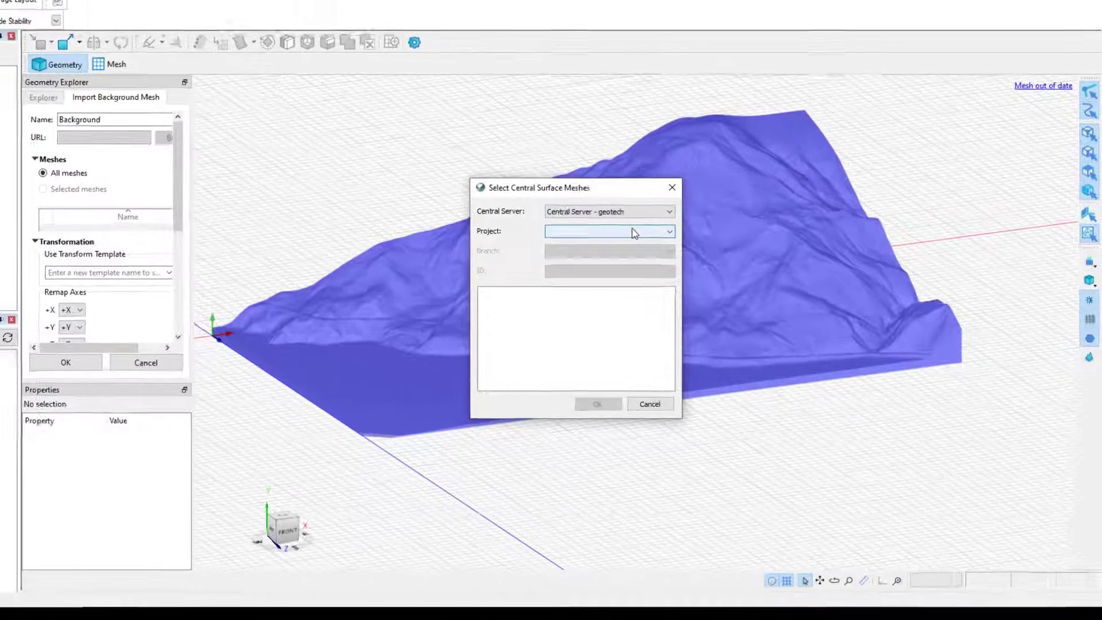
- Choose the Big_Sur_Landslide project, default branch and ID 28, then select the Big Sur top topography mesh and confirm
{"action": "left_click", "coordinate": [683, 273]}
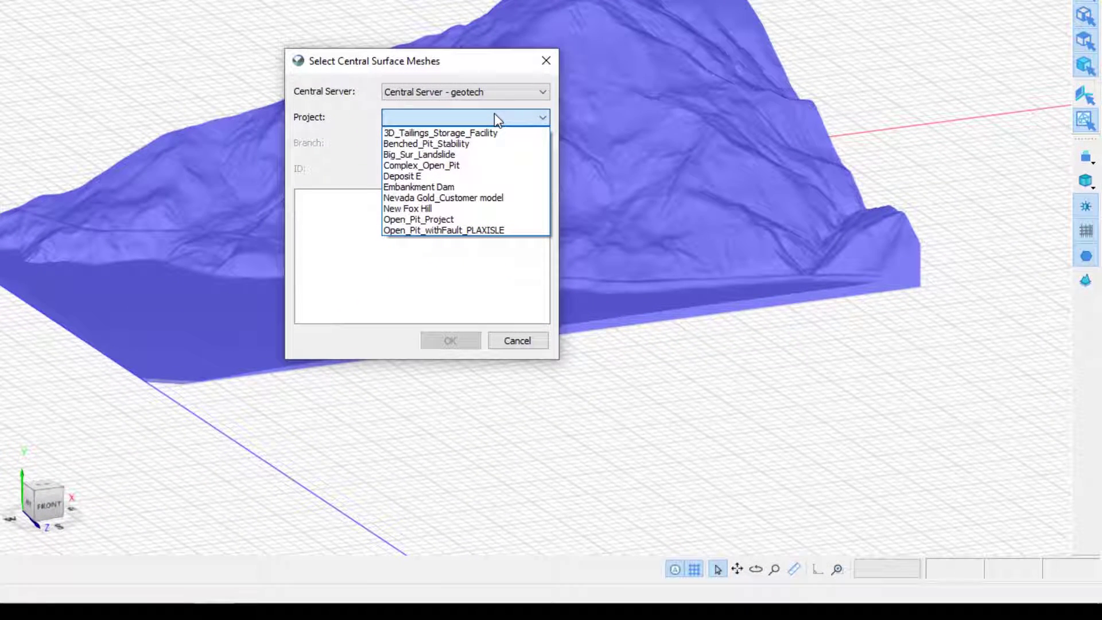
{"action": "left_click", "coordinate": [446, 154]}
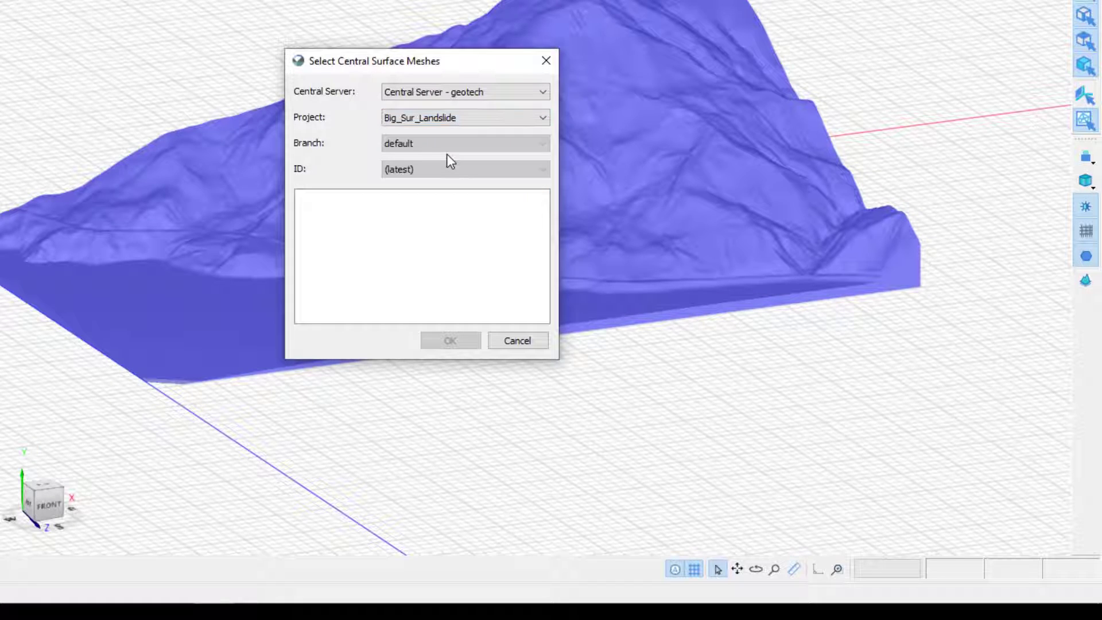
{"action": "left_click", "coordinate": [442, 170]}
{"action": "left_click", "coordinate": [423, 196]}
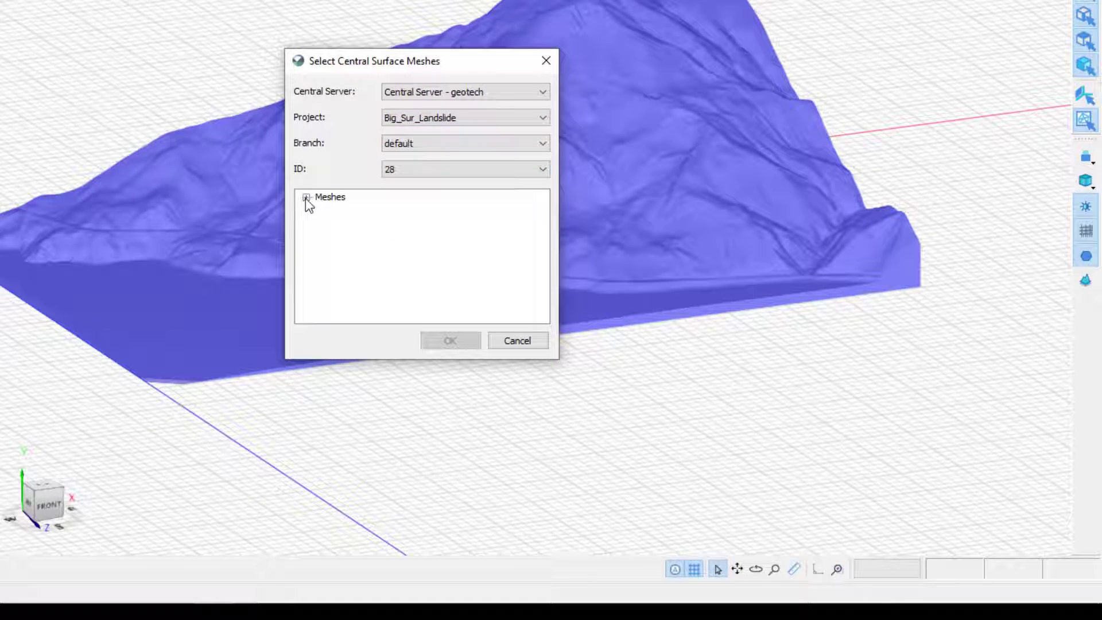
{"action": "left_click", "coordinate": [306, 197]}
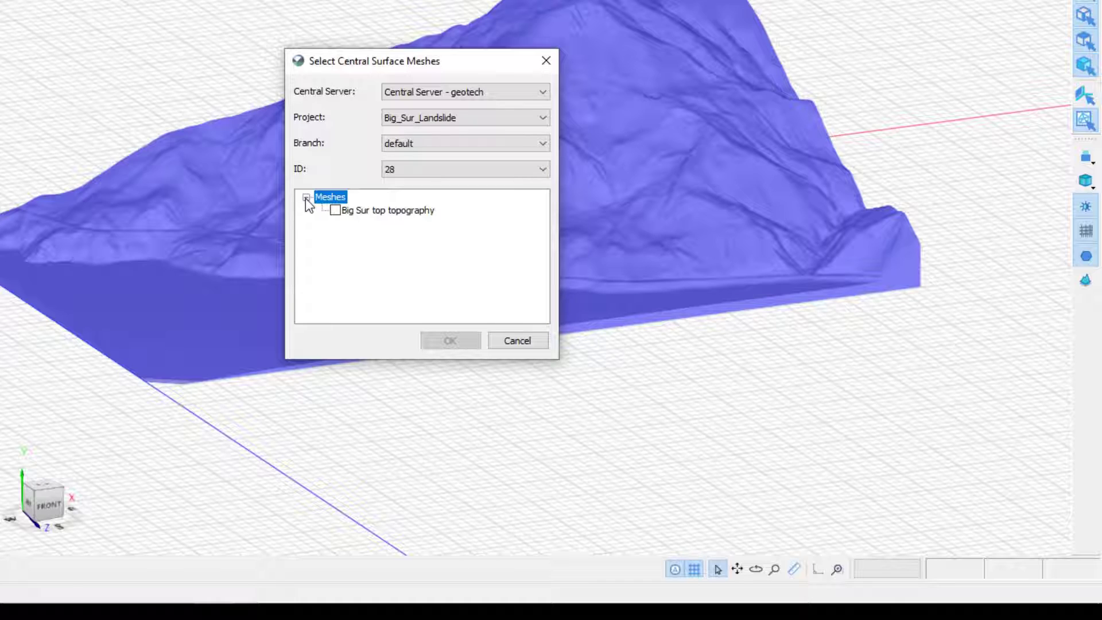
{"action": "left_click", "coordinate": [335, 210]}
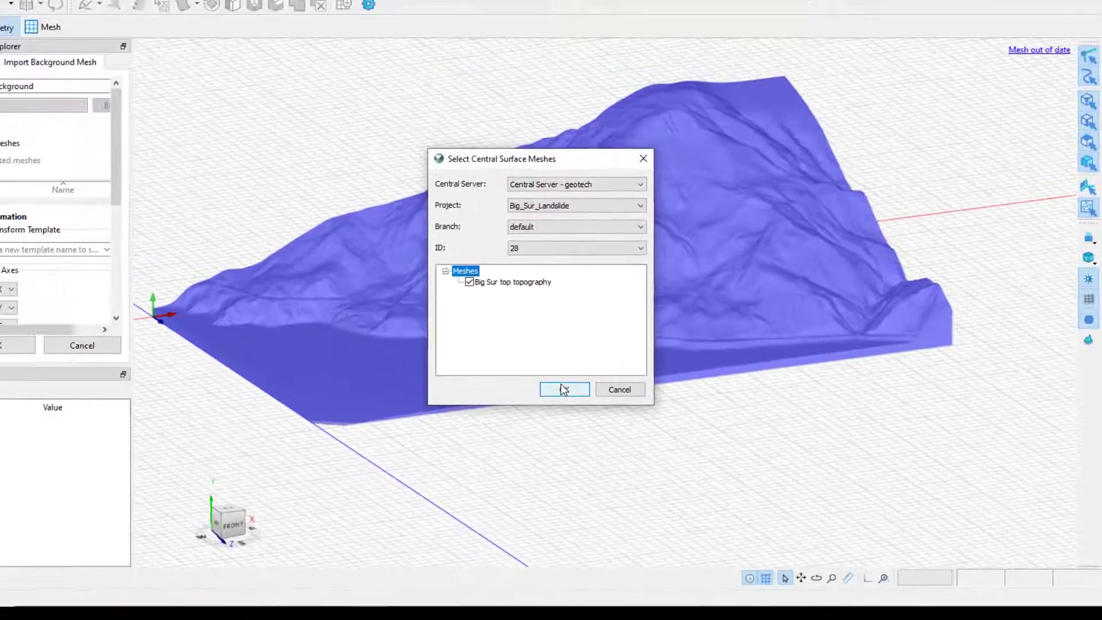
{"action": "left_click", "coordinate": [450, 340]}
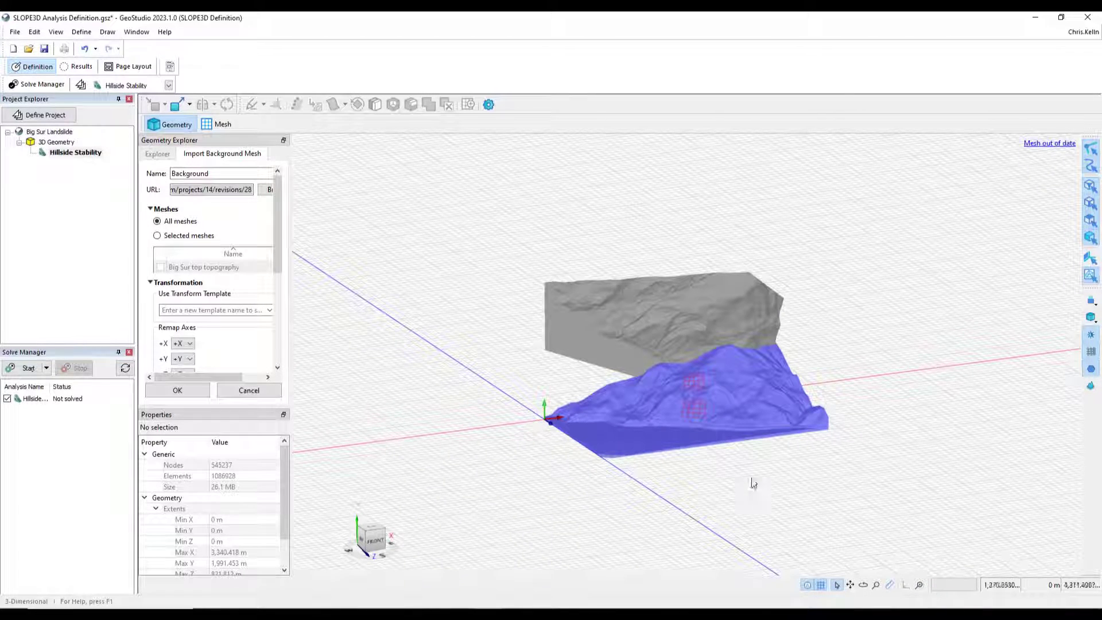
- Apply the Big Sur Transformation template to the imported background mesh
{"action": "middle_click_drag", "start_coordinate": [752, 483], "coordinate": [872, 467]}
{"action": "scroll", "coordinate": [770, 461], "scroll_direction": "up", "scroll_amount": 3}
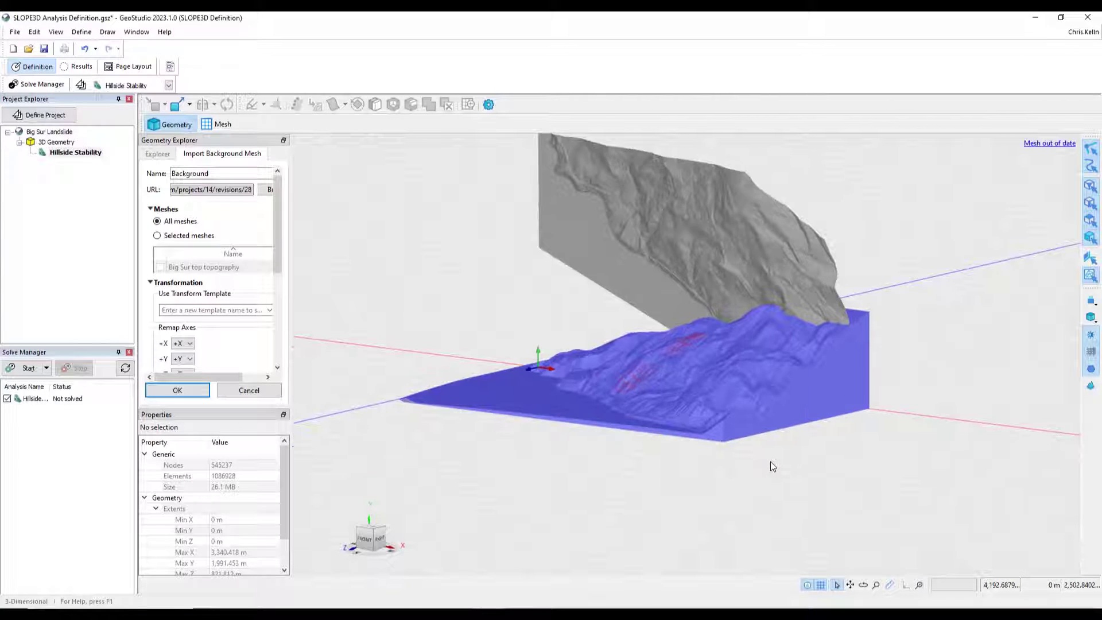
{"action": "middle_click_drag", "start_coordinate": [770, 461], "coordinate": [754, 510]}
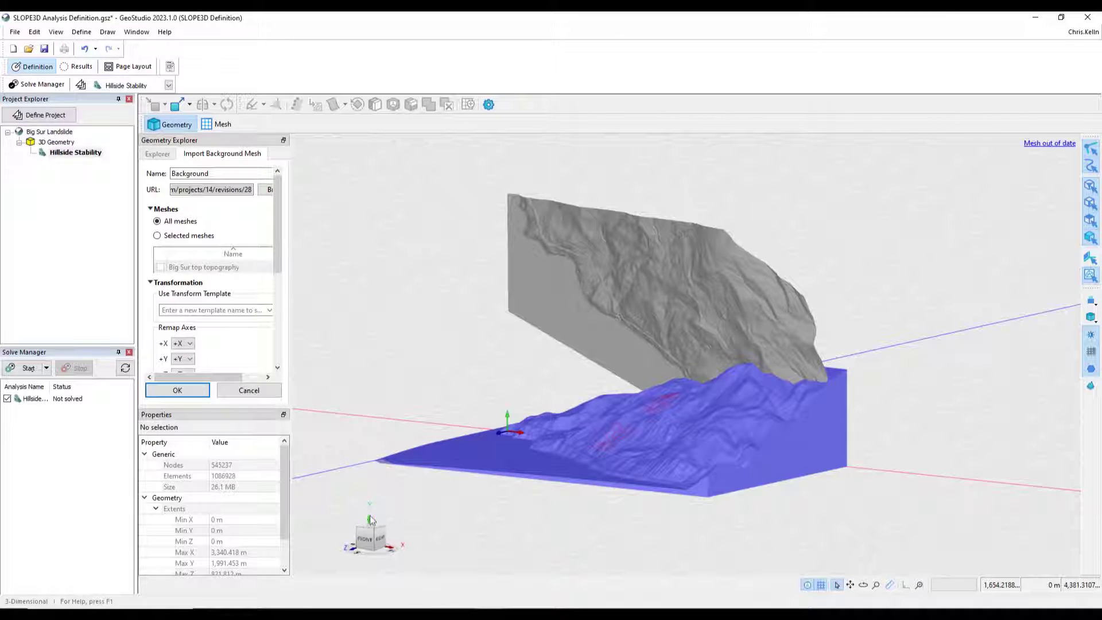
{"action": "middle_click_drag", "start_coordinate": [535, 539], "coordinate": [516, 529]}
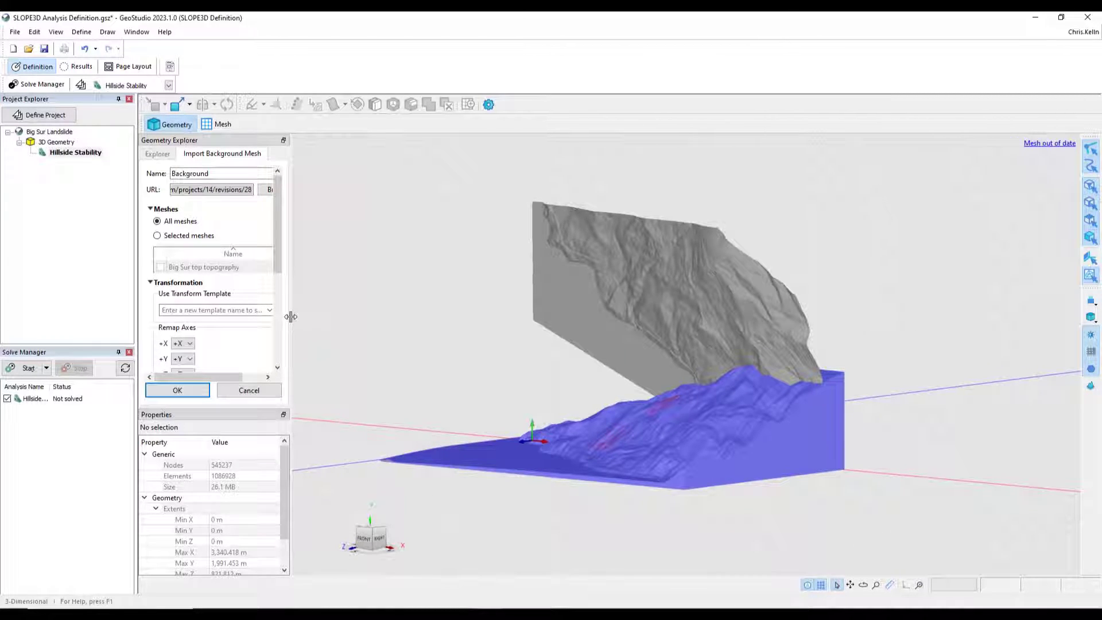
{"action": "left_click_drag", "start_coordinate": [289, 321], "coordinate": [331, 318]}
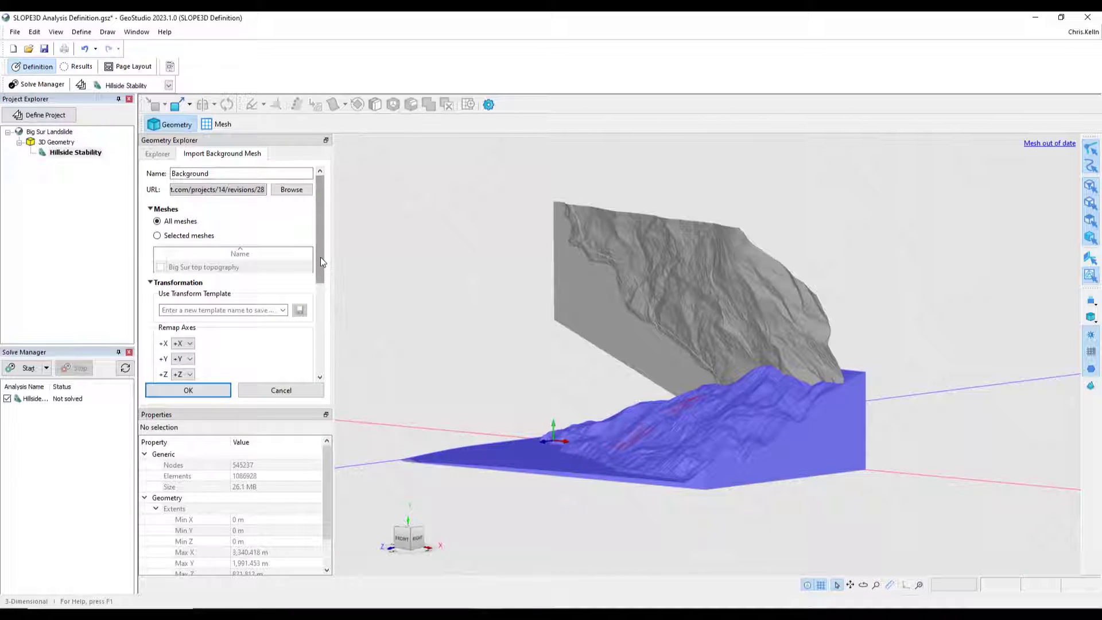
{"action": "left_click_drag", "start_coordinate": [320, 257], "coordinate": [319, 278]}
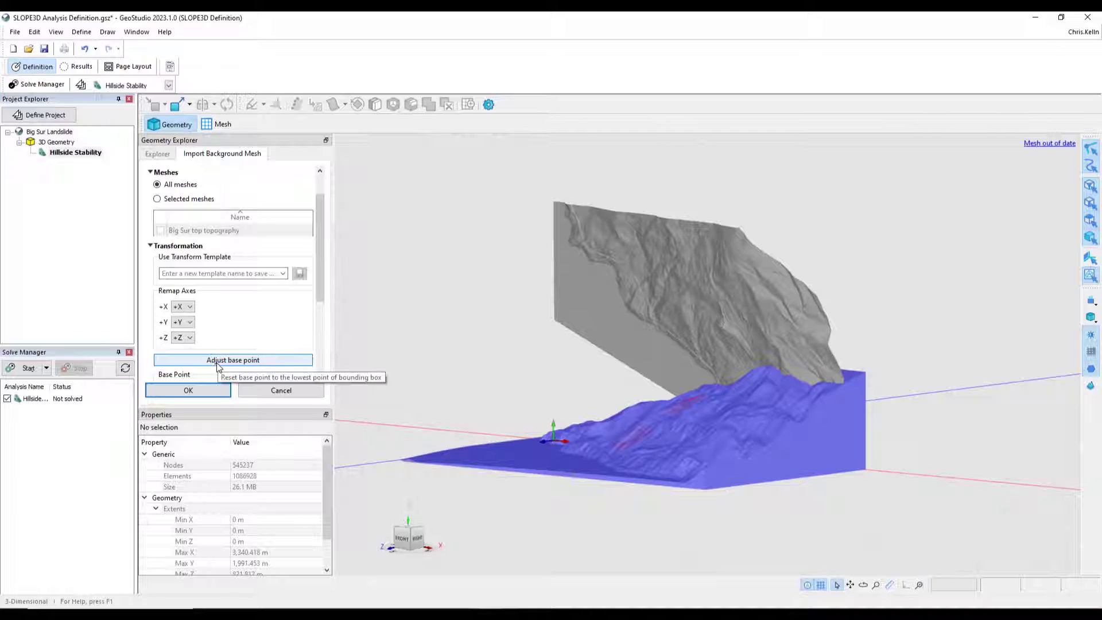
{"action": "left_click", "coordinate": [282, 275]}
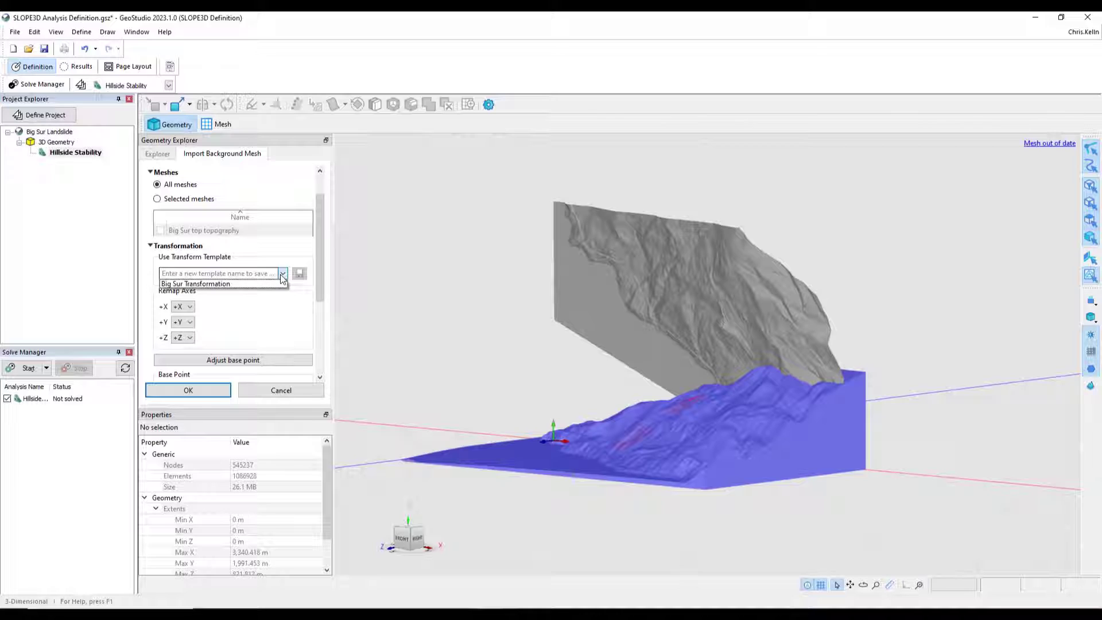
{"action": "left_click", "coordinate": [241, 285]}
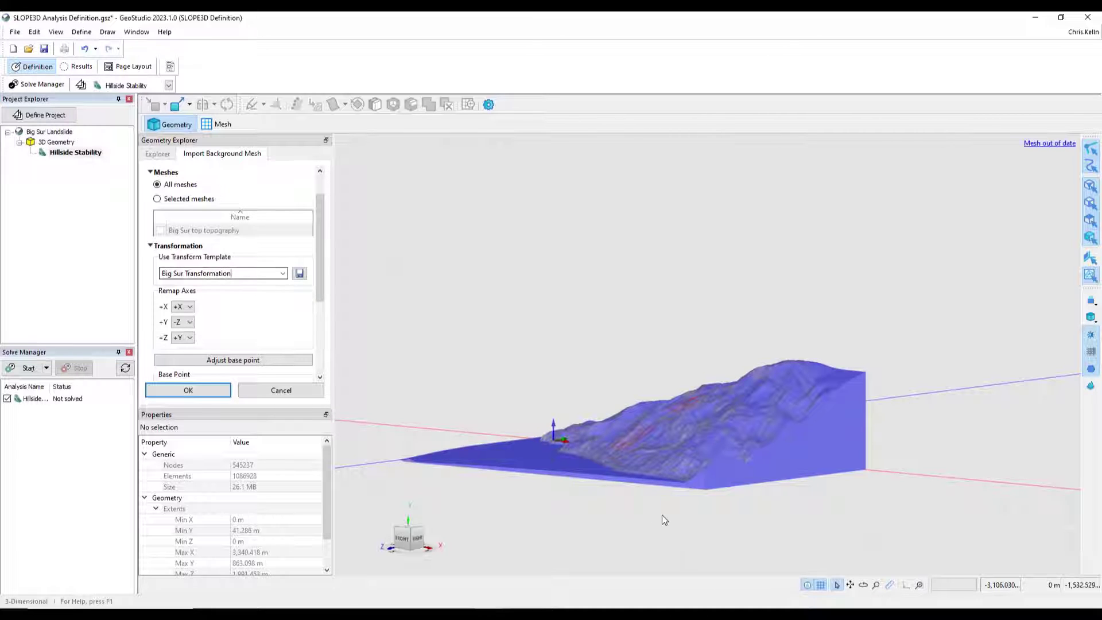
- Finish importing the Background mesh
{"action": "scroll", "coordinate": [669, 509], "scroll_direction": "up", "scroll_amount": 8}
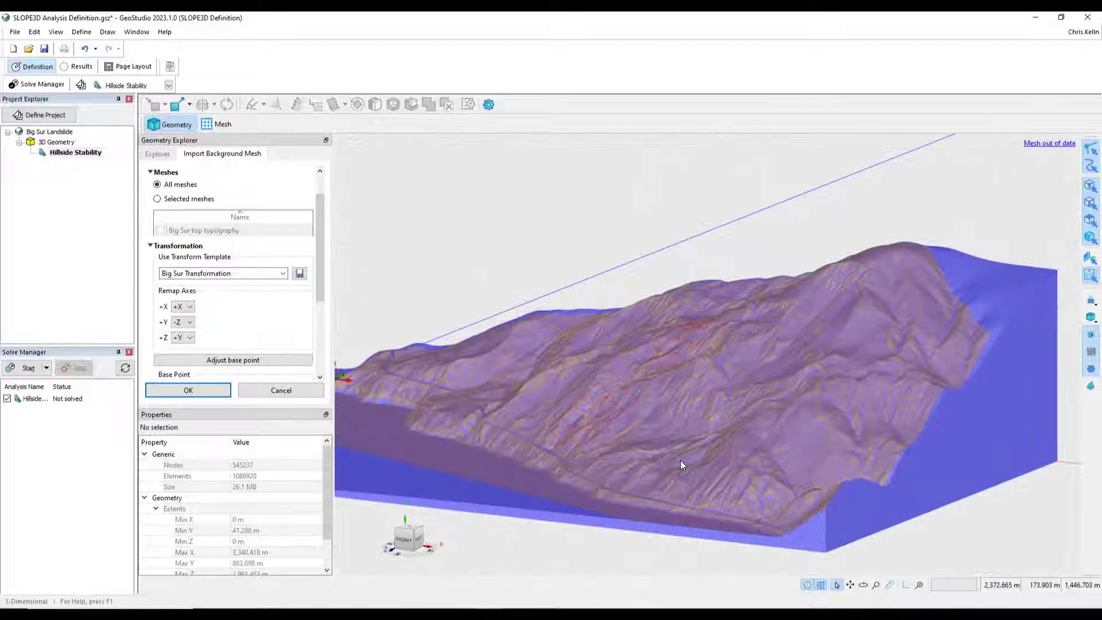
{"action": "mouse_move", "coordinate": [721, 477]}
{"action": "middle_mouse_down"}
{"action": "mouse_move", "coordinate": [745, 482]}
{"action": "mouse_move", "coordinate": [705, 481]}
{"action": "middle_mouse_up"}
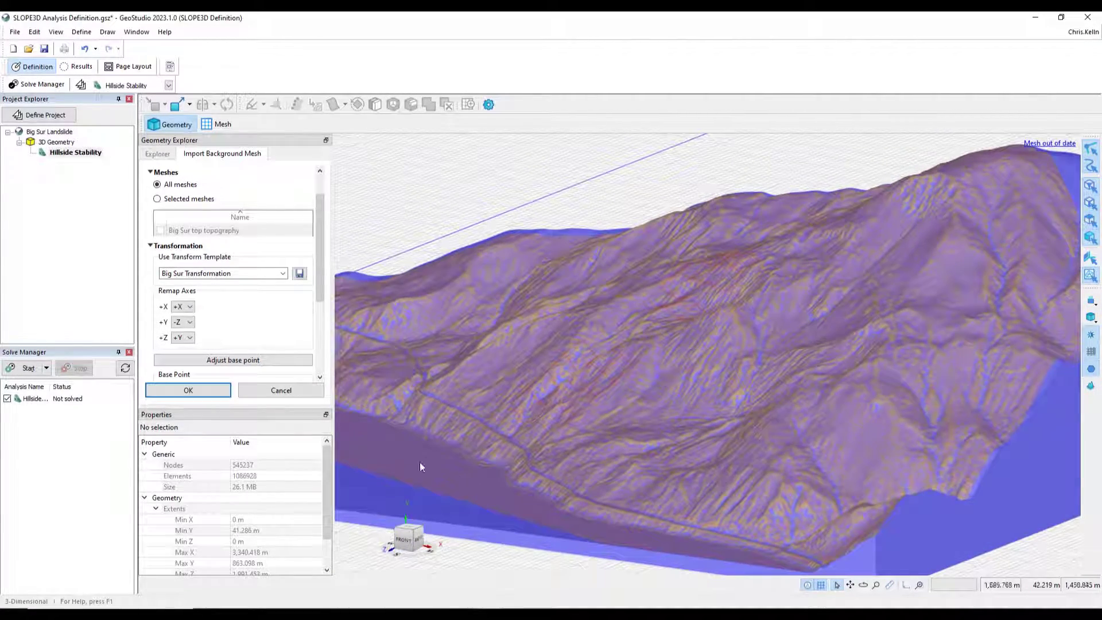
{"action": "left_click", "coordinate": [224, 391]}
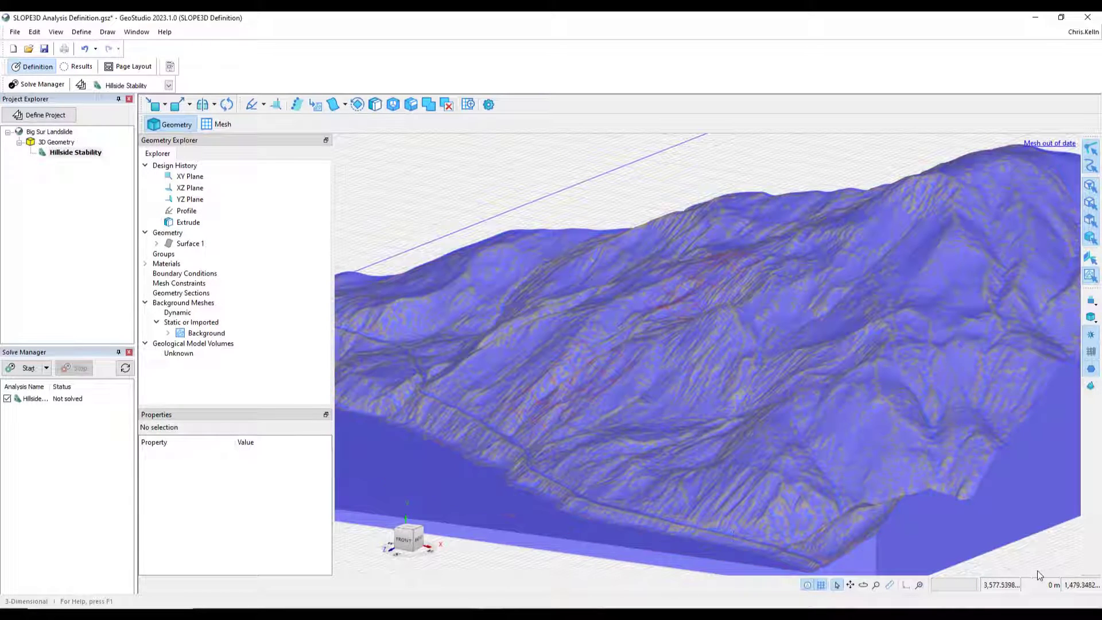
- Edit the Background mesh and set its base point Y to 9 m
{"action": "middle_click_drag", "start_coordinate": [1022, 563], "coordinate": [1023, 499]}
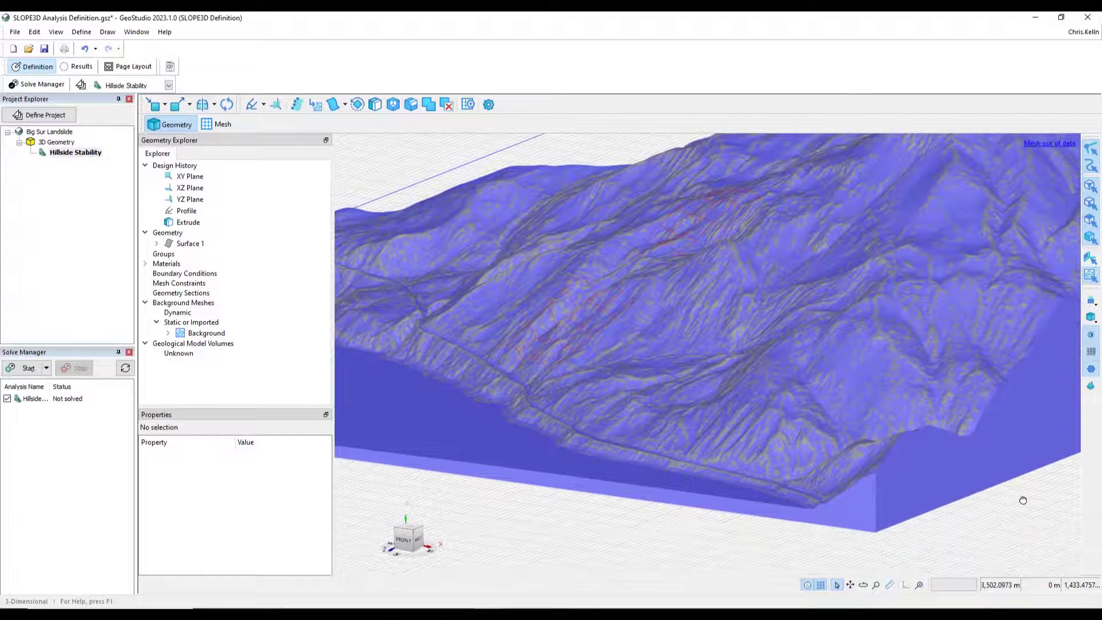
{"action": "scroll", "coordinate": [1015, 501], "scroll_direction": "down", "scroll_amount": 5}
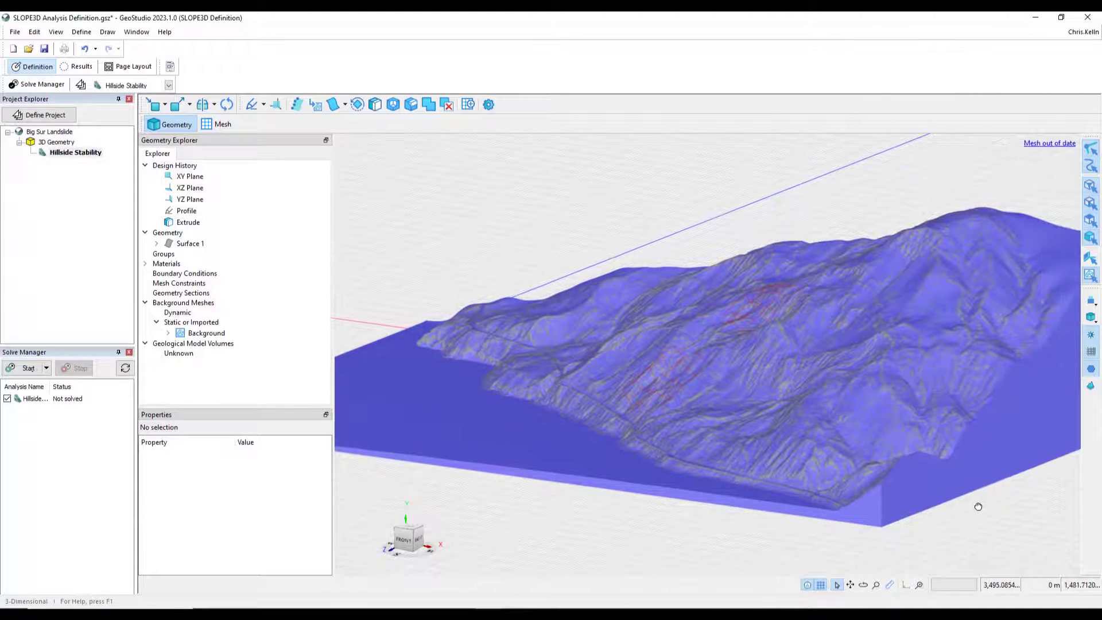
{"action": "mouse_move", "coordinate": [998, 518]}
{"action": "middle_mouse_down"}
{"action": "mouse_move", "coordinate": [945, 514]}
{"action": "mouse_move", "coordinate": [1004, 514]}
{"action": "middle_mouse_up"}
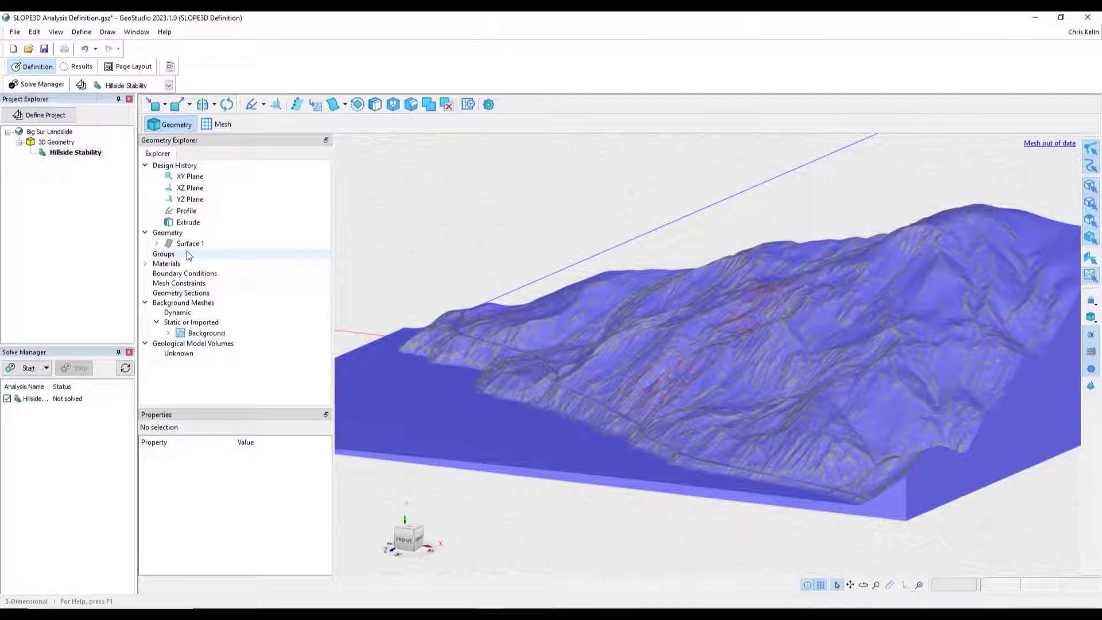
{"action": "right_click", "coordinate": [202, 335]}
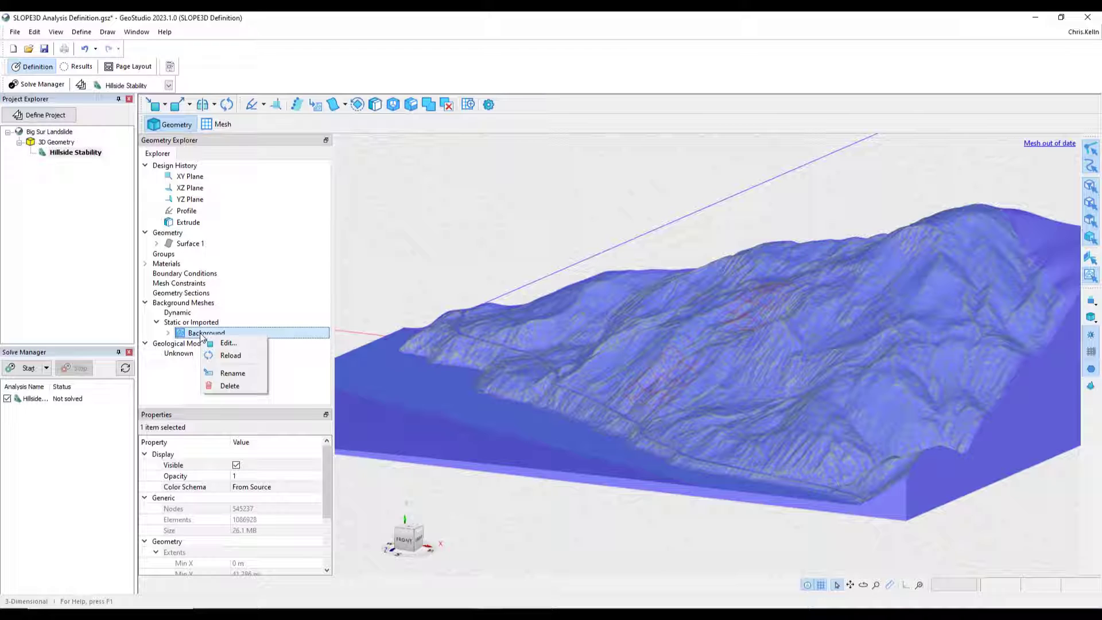
{"action": "left_click", "coordinate": [212, 344]}
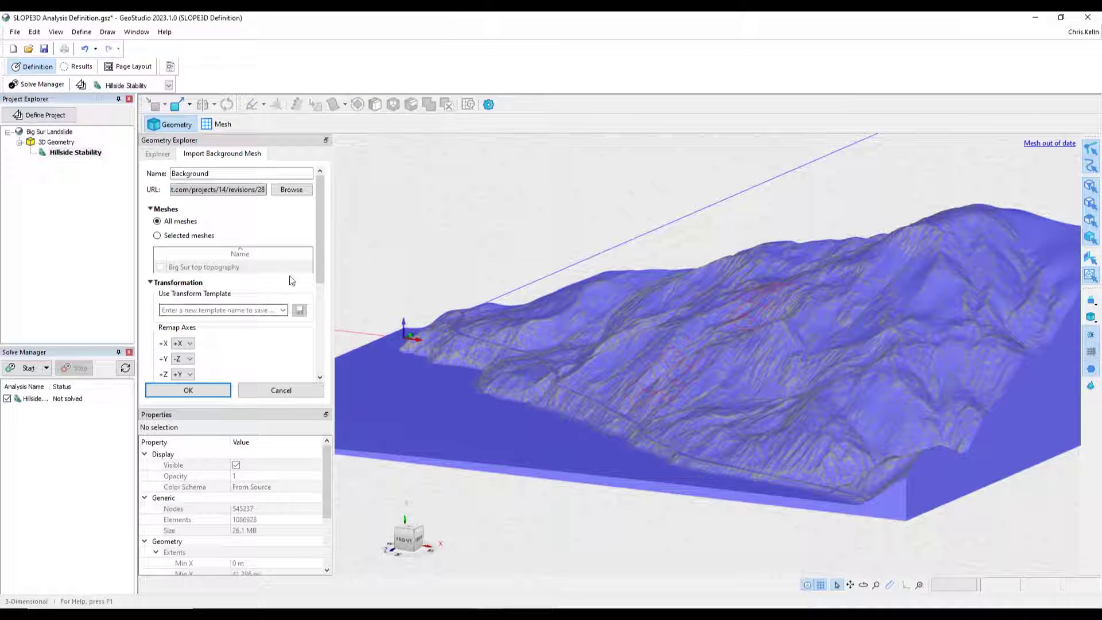
{"action": "left_click_drag", "start_coordinate": [319, 248], "coordinate": [320, 315]}
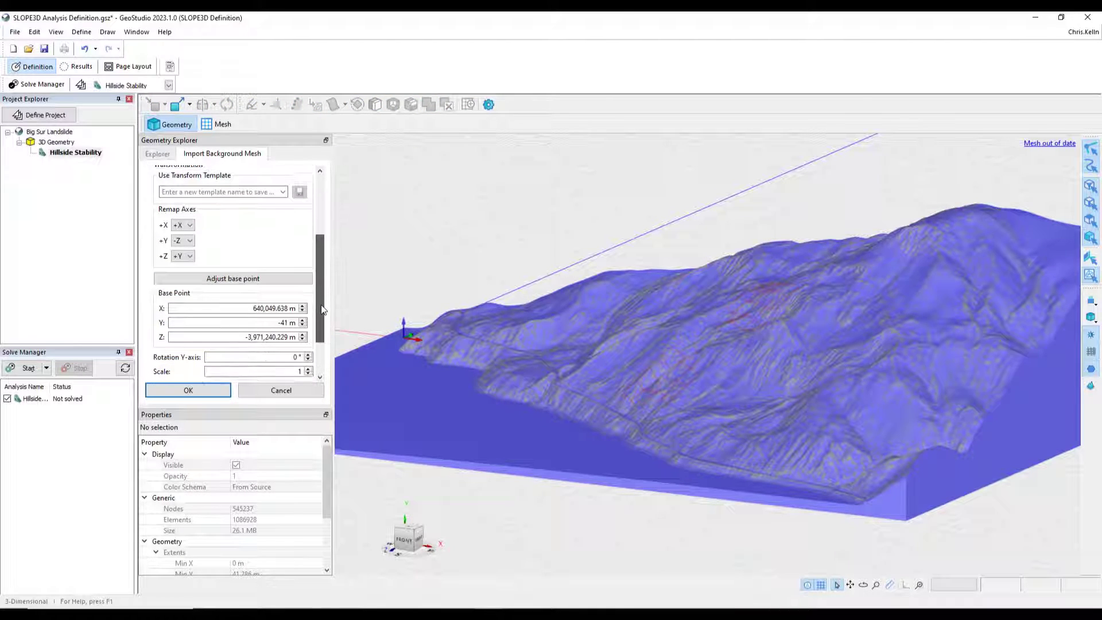
{"action": "double_click", "coordinate": [281, 312]}
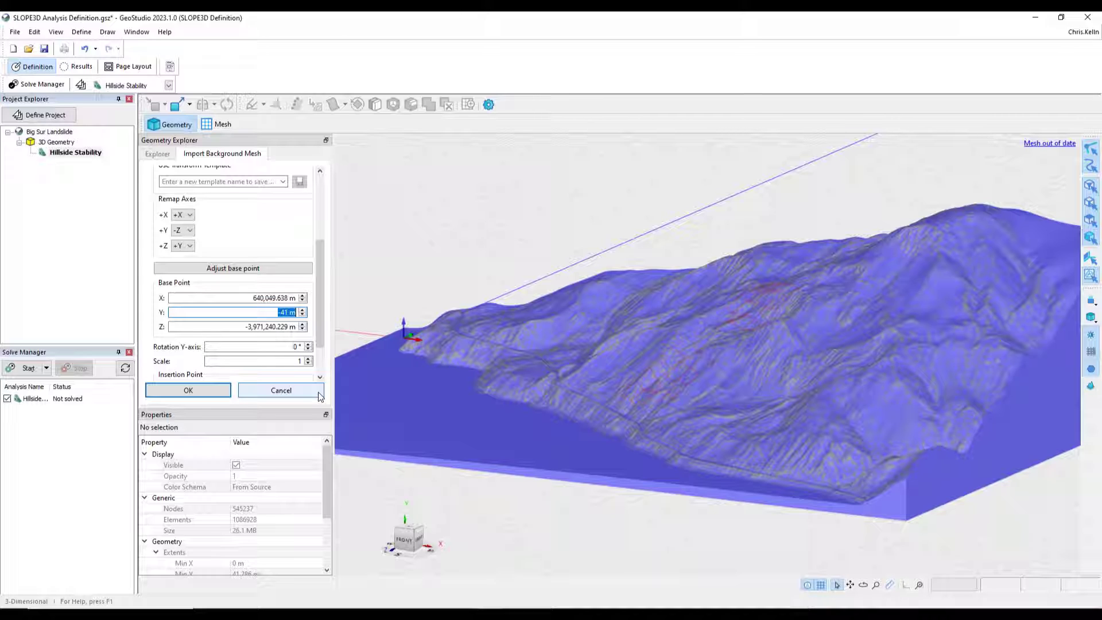
{"action": "type", "text": "9"}
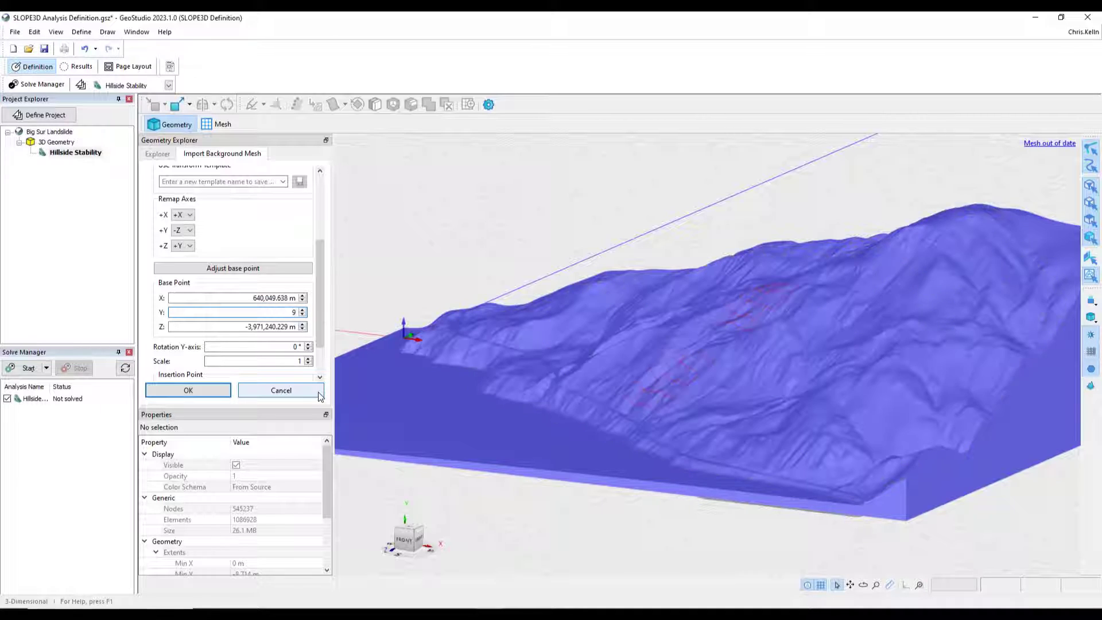
- Apply the Background mesh edit without saving the transformation template
{"action": "middle_click_drag", "start_coordinate": [951, 557], "coordinate": [921, 506]}
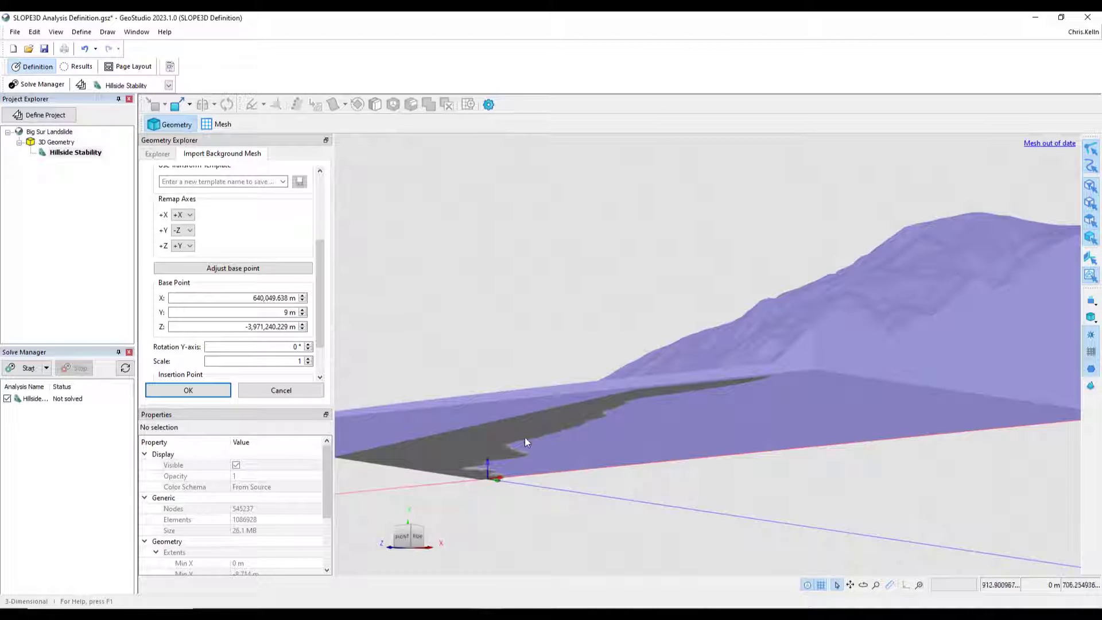
{"action": "middle_click_drag", "start_coordinate": [632, 495], "coordinate": [683, 540]}
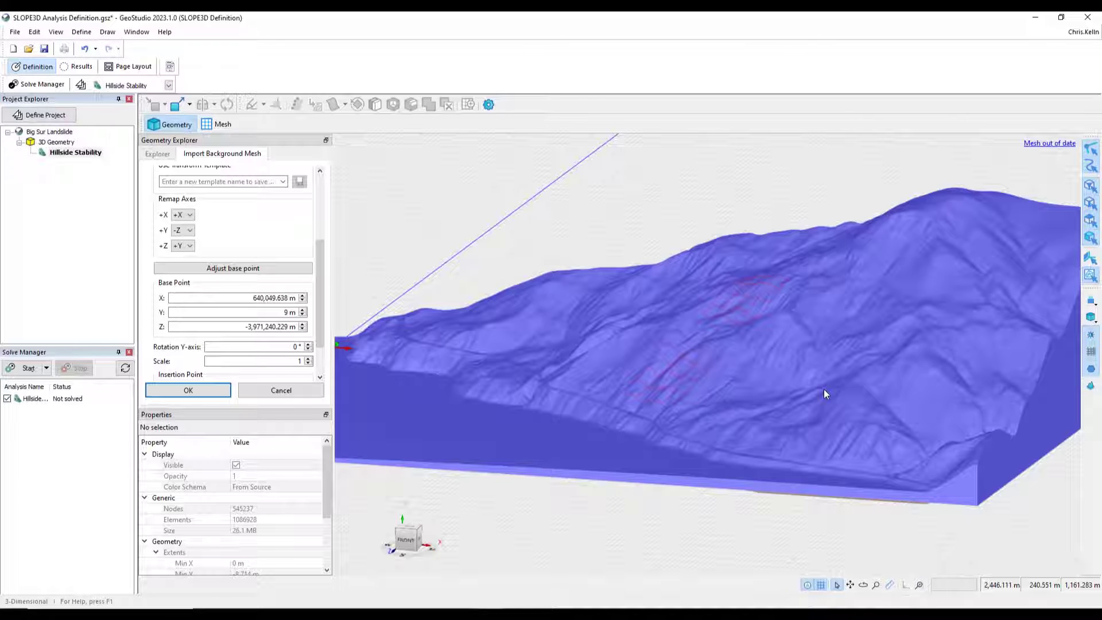
{"action": "left_click", "coordinate": [188, 391]}
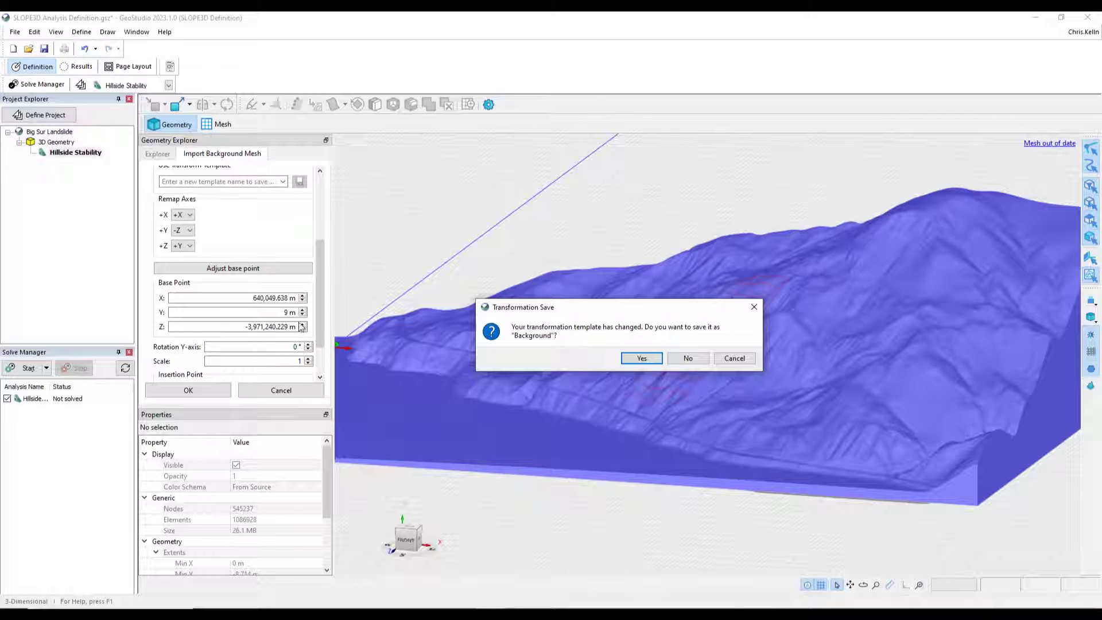
{"action": "left_click", "coordinate": [689, 358]}
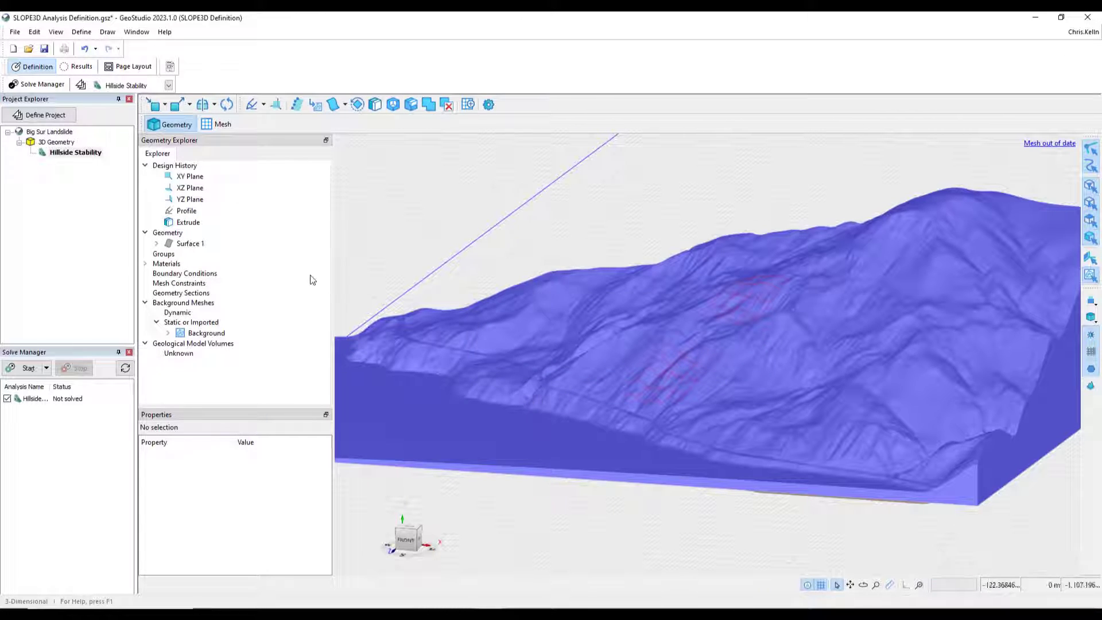
- Expand the Background mesh in the explorer and set the Unknown geological volume's opacity to 0.2
{"action": "left_click", "coordinate": [214, 334]}
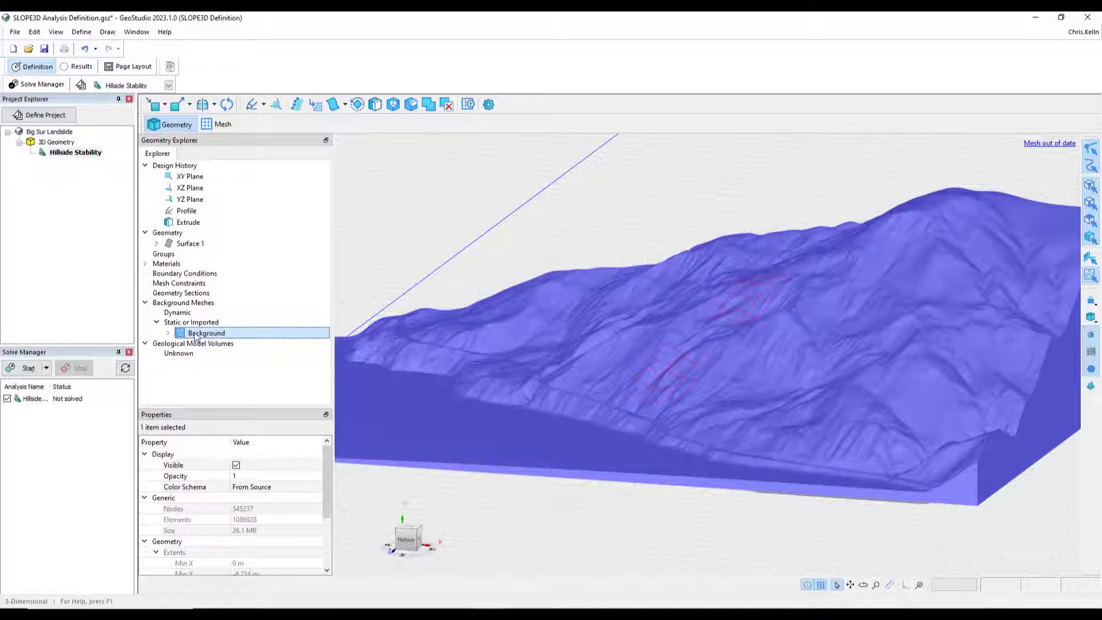
{"action": "left_click", "coordinate": [168, 333]}
{"action": "left_click", "coordinate": [217, 344]}
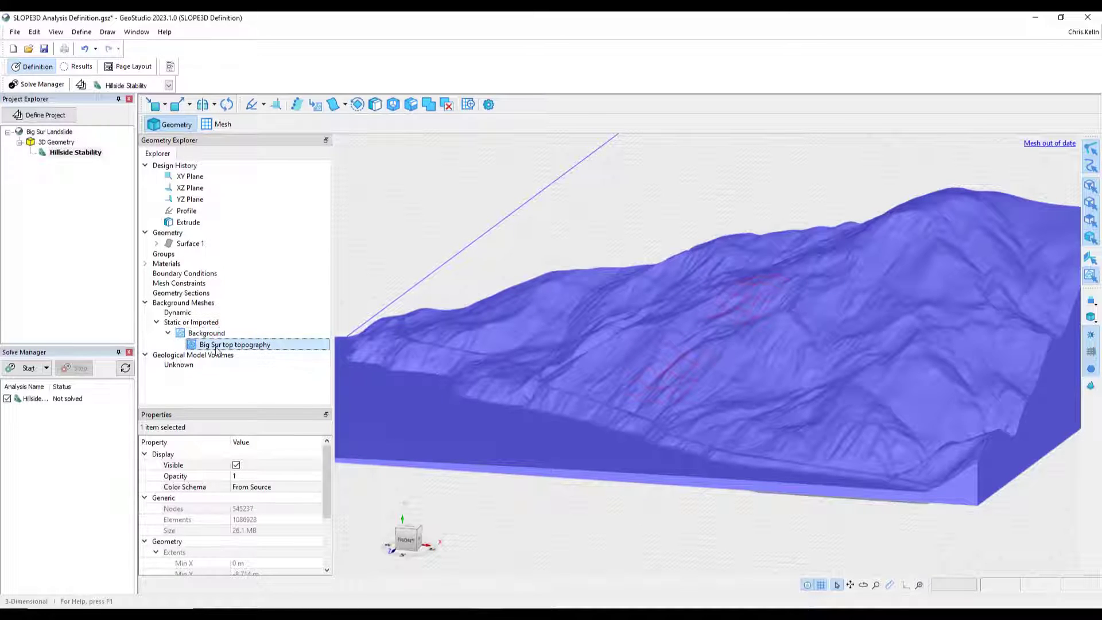
{"action": "mouse_move", "coordinate": [741, 529]}
{"action": "middle_mouse_down"}
{"action": "mouse_move", "coordinate": [646, 498]}
{"action": "mouse_move", "coordinate": [742, 529]}
{"action": "middle_mouse_up"}
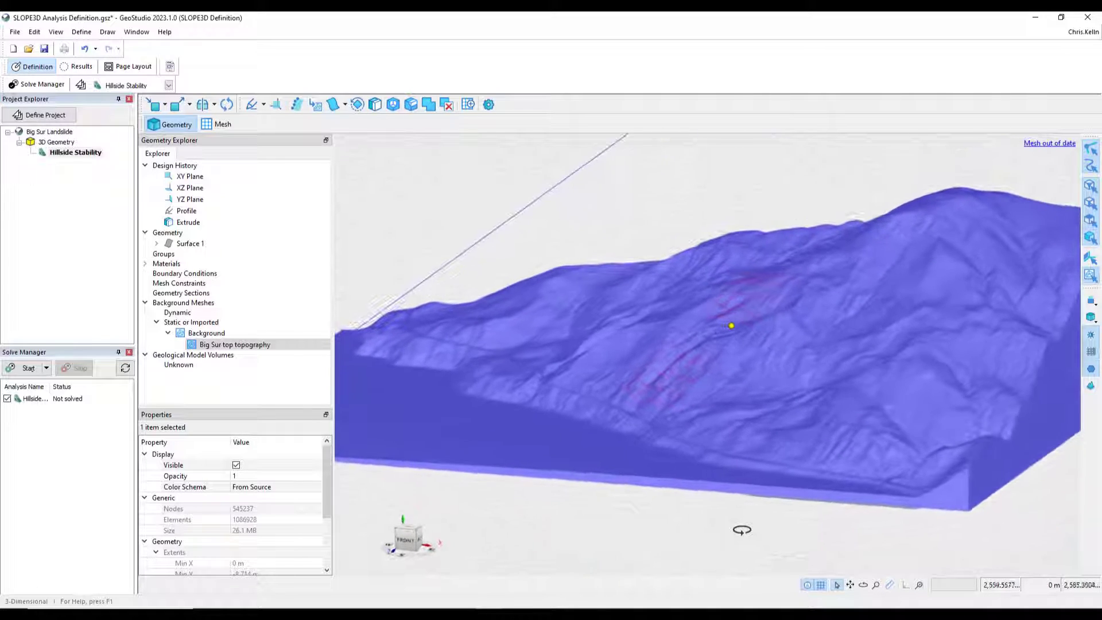
{"action": "left_click", "coordinate": [184, 366]}
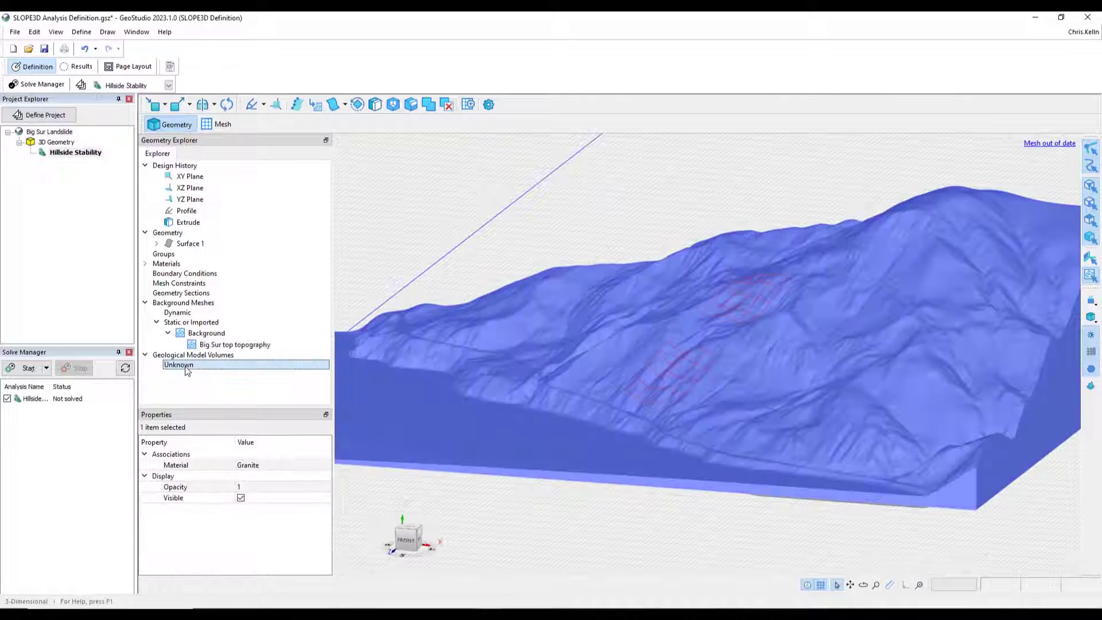
{"action": "left_click", "coordinate": [255, 487]}
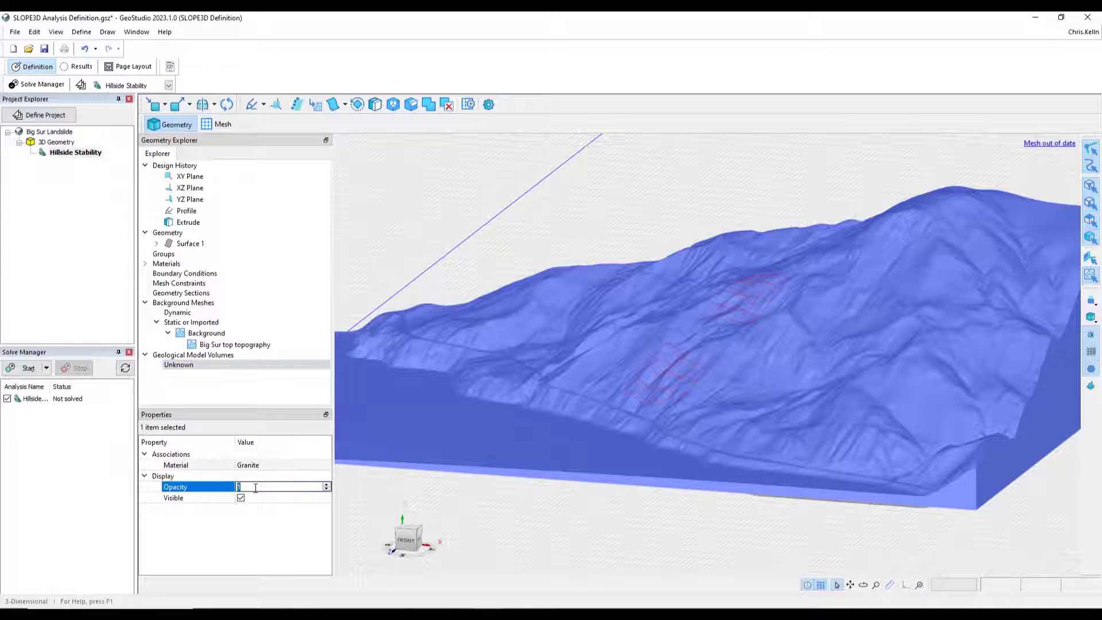
{"action": "key", "text": "Return"}
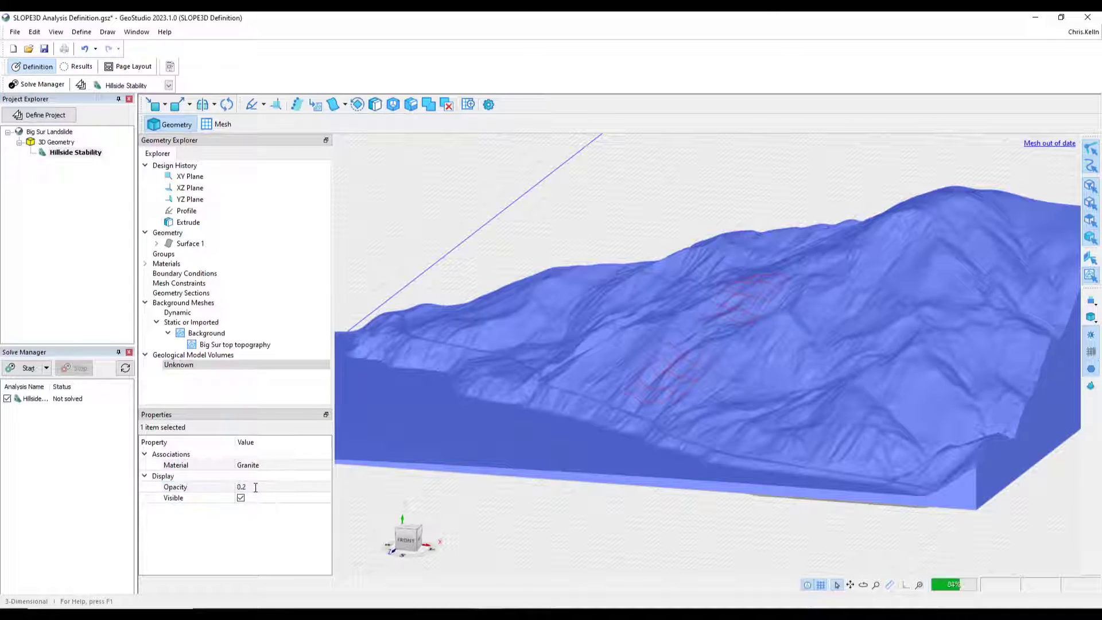
{"action": "left_click", "coordinate": [697, 552]}
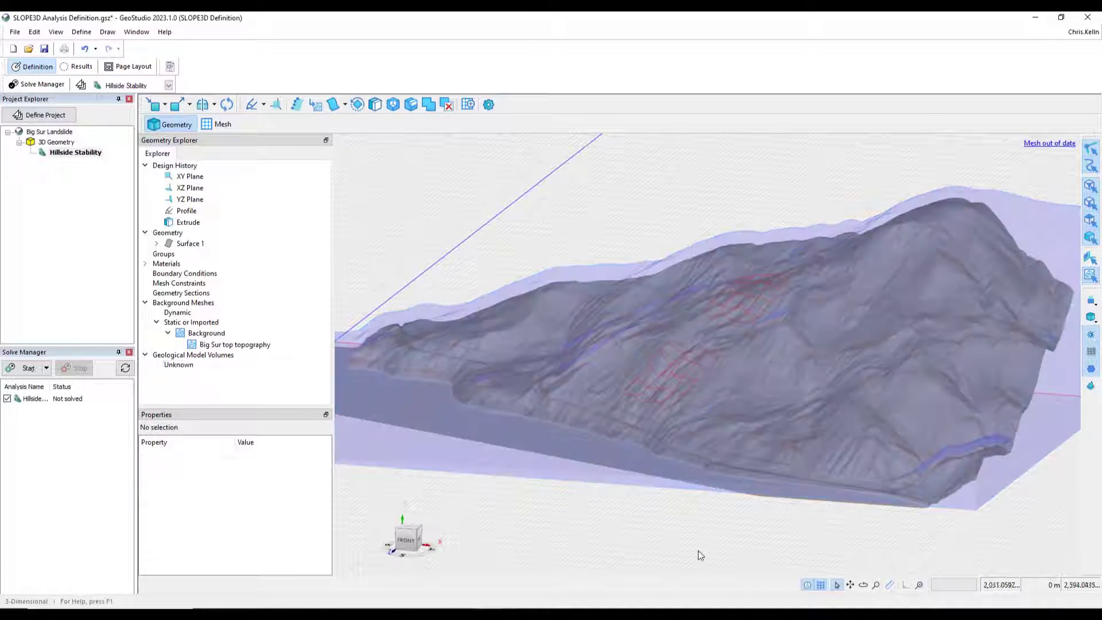
- Define a piezometric surface from the Big Sur top topography background mesh and apply it to the Granite material
{"action": "mouse_move", "coordinate": [829, 549]}
{"action": "middle_mouse_down"}
{"action": "mouse_move", "coordinate": [696, 528]}
{"action": "mouse_move", "coordinate": [779, 523]}
{"action": "mouse_move", "coordinate": [718, 539]}
{"action": "mouse_move", "coordinate": [750, 475]}
{"action": "mouse_move", "coordinate": [794, 543]}
{"action": "mouse_move", "coordinate": [839, 552]}
{"action": "middle_mouse_up"}
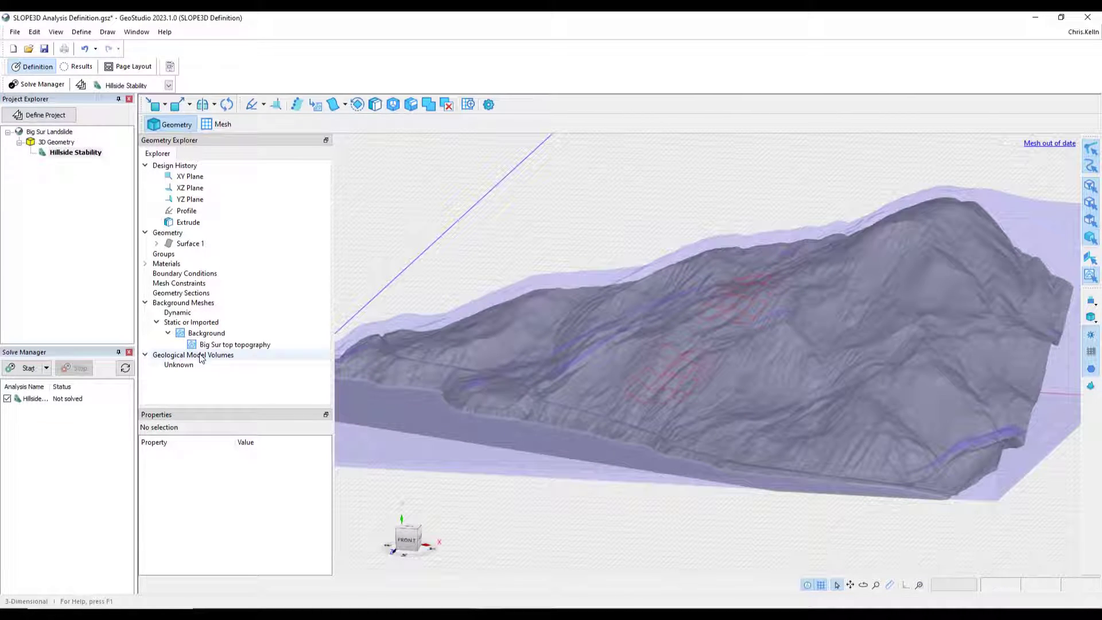
{"action": "left_click", "coordinate": [88, 34]}
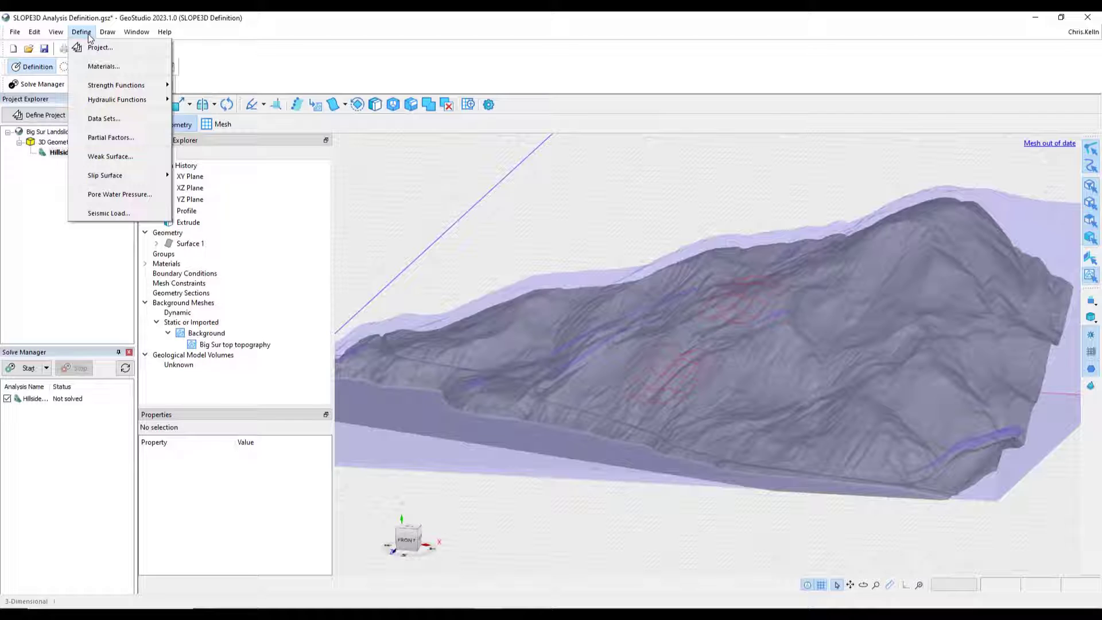
{"action": "left_click", "coordinate": [118, 194]}
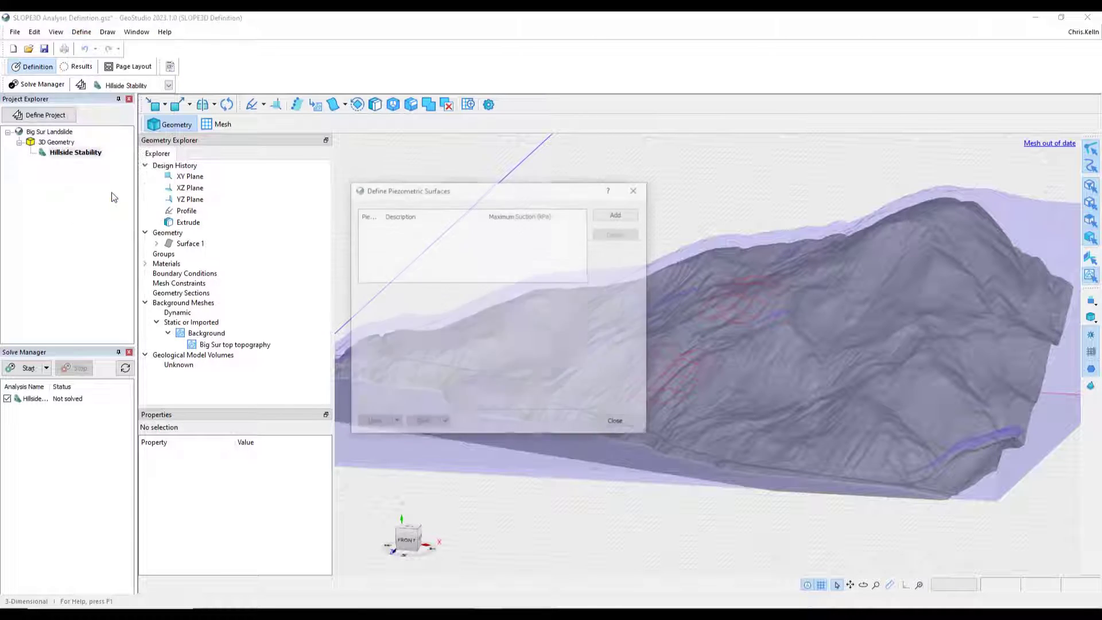
{"action": "left_click", "coordinate": [606, 219]}
{"action": "left_click", "coordinate": [721, 232]}
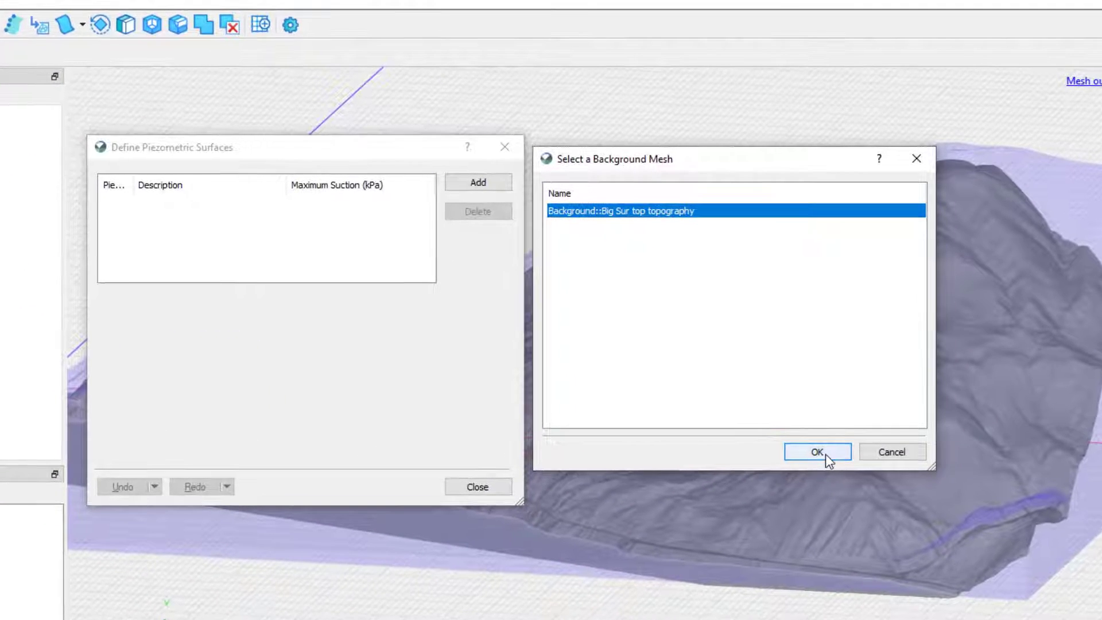
{"action": "left_click", "coordinate": [845, 408]}
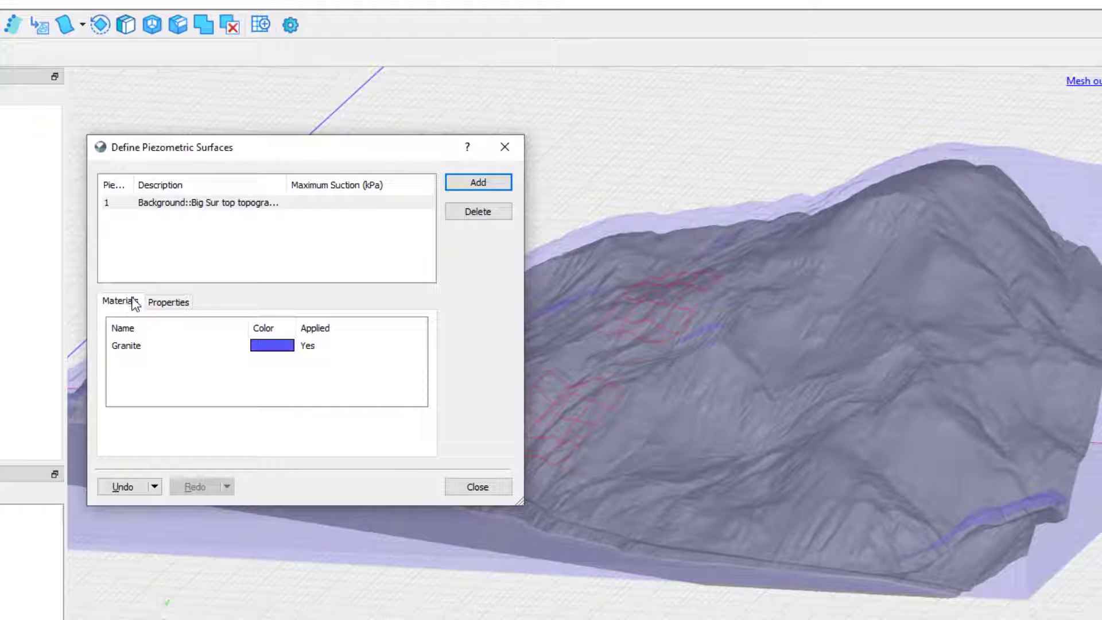
{"action": "left_click", "coordinate": [138, 357]}
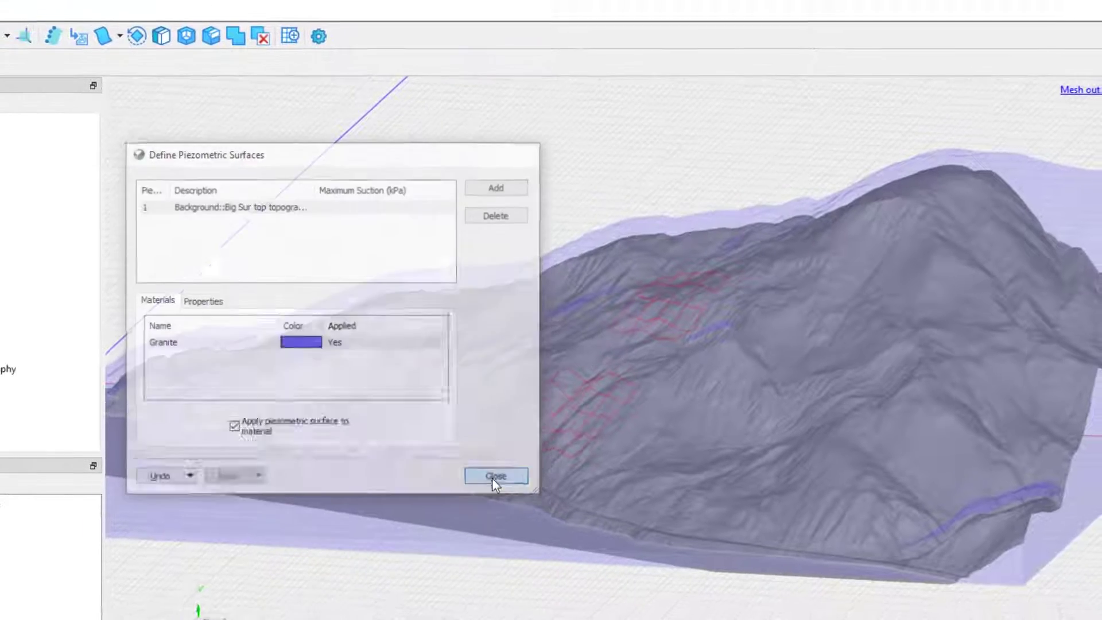
{"action": "left_click", "coordinate": [478, 486]}
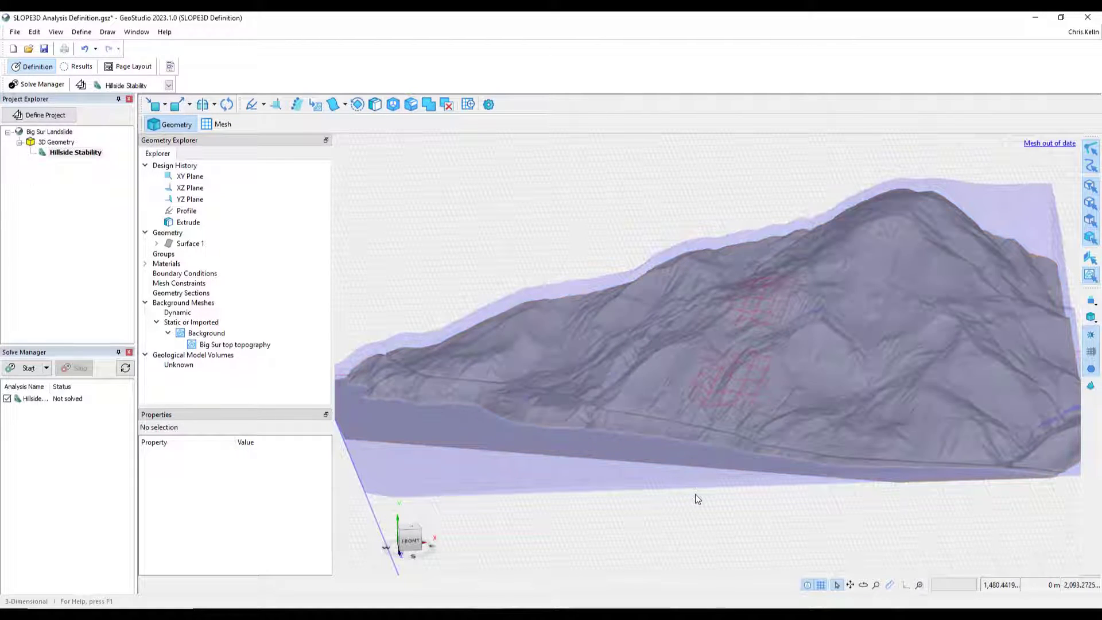
- Clone the Hillside Stability analysis in the project definition
{"action": "middle_click_drag", "start_coordinate": [689, 495], "coordinate": [612, 500]}
{"action": "scroll", "coordinate": [621, 481], "scroll_direction": "up", "scroll_amount": 2}
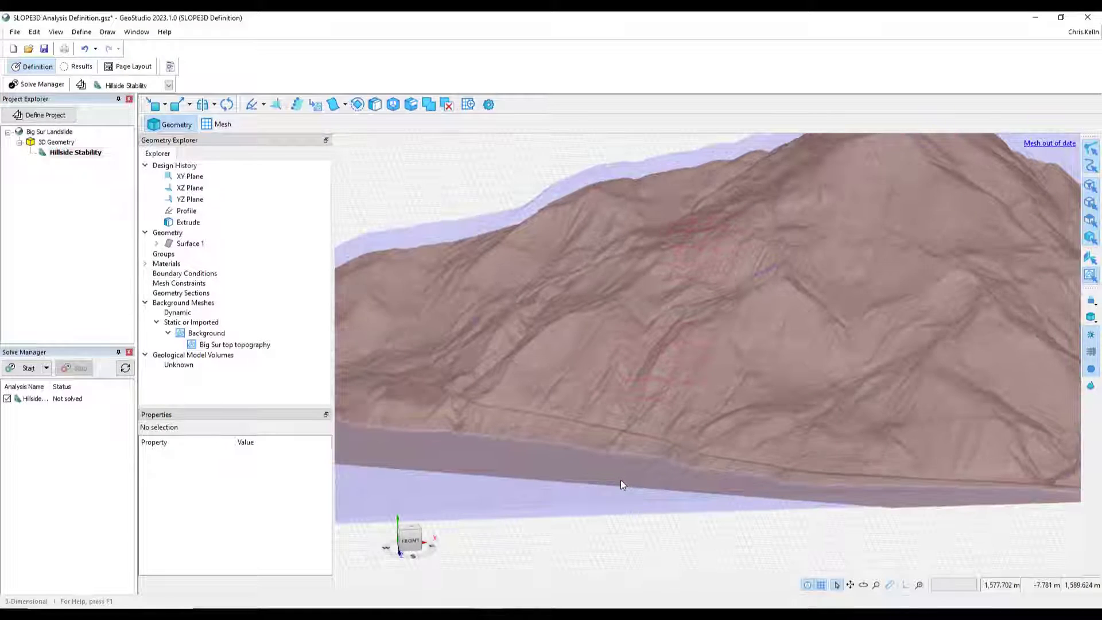
{"action": "scroll", "coordinate": [621, 481], "scroll_direction": "down", "scroll_amount": 1}
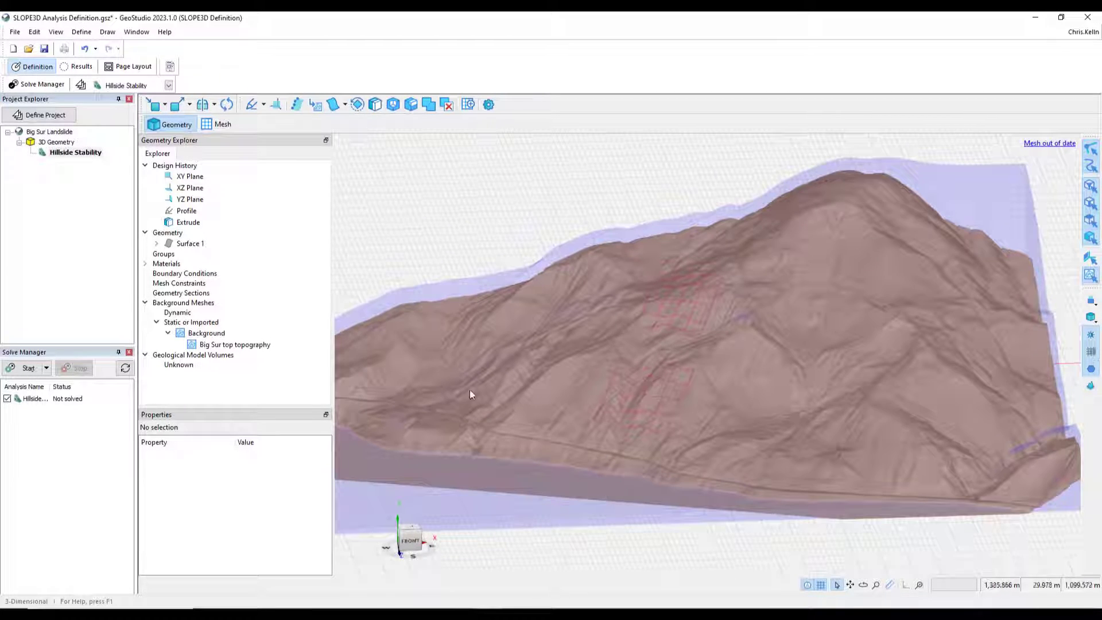
{"action": "left_click", "coordinate": [53, 116]}
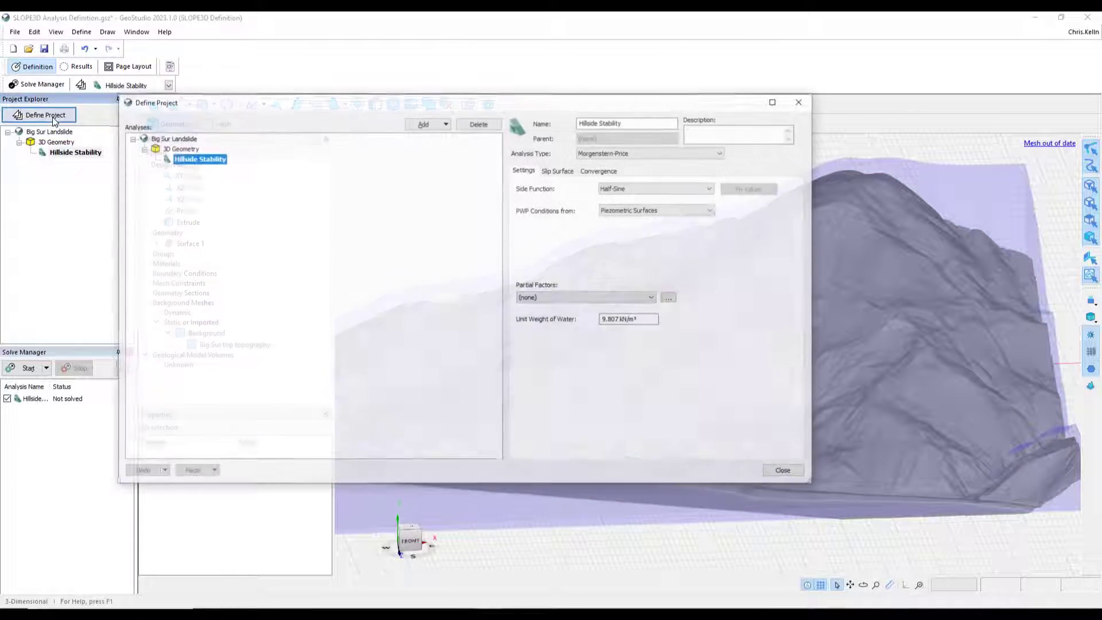
{"action": "right_click", "coordinate": [201, 160]}
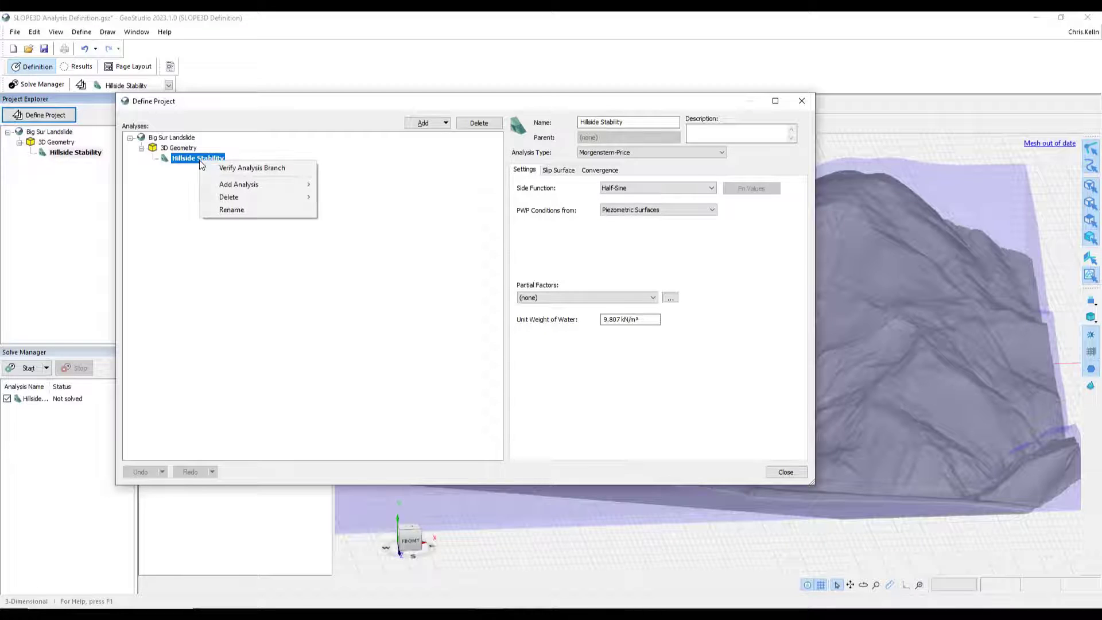
{"action": "mouse_move", "coordinate": [211, 185]}
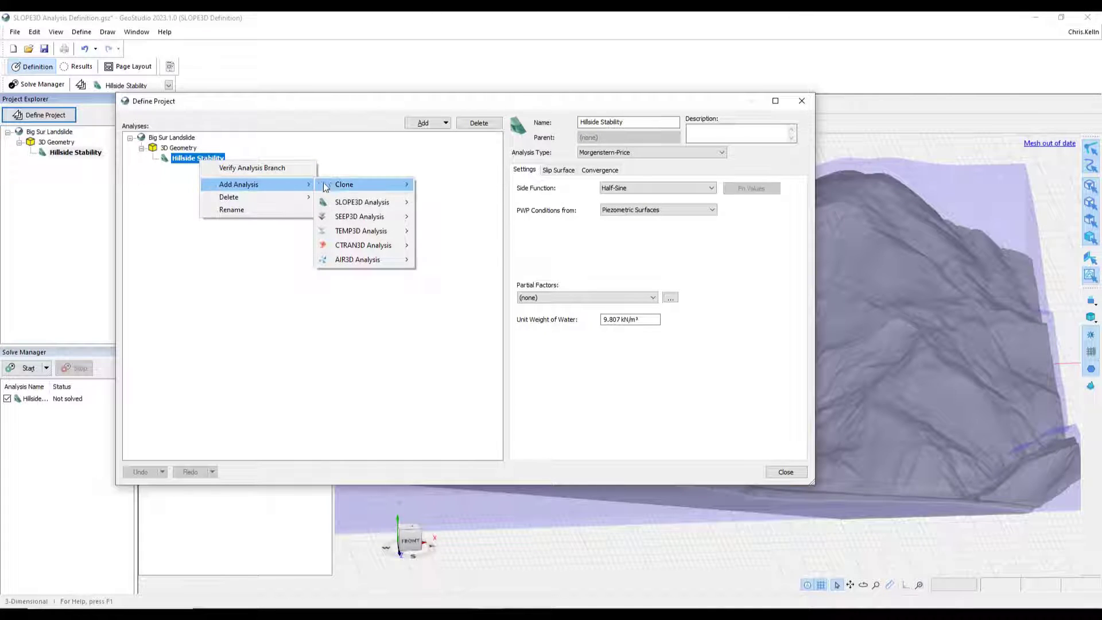
{"action": "mouse_move", "coordinate": [345, 185]}
{"action": "left_click", "coordinate": [439, 184]}
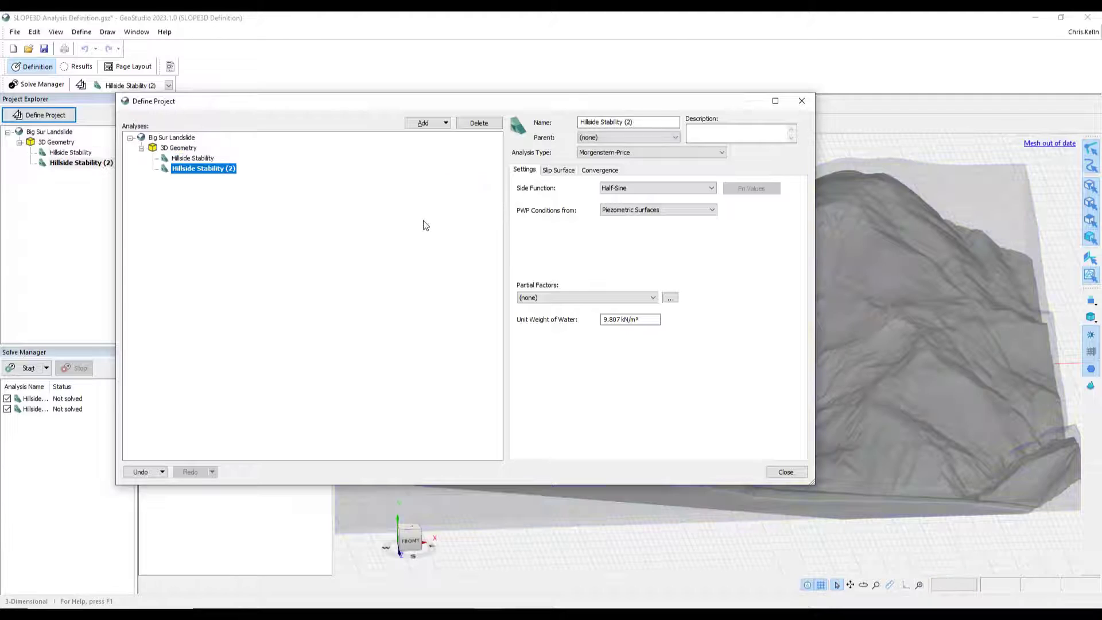
- Rename the cloned analysis to Hillside Stability Cuckoo and set its slip surface option to Cuckoo Search
{"action": "double_click", "coordinate": [670, 123]}
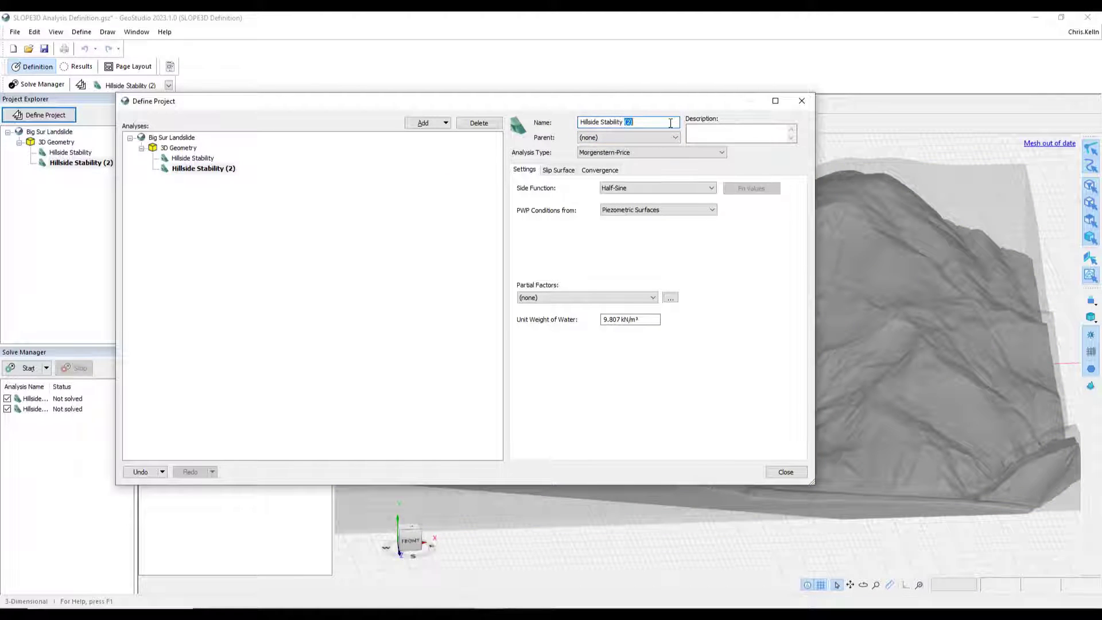
{"action": "type", "text": "Cuckoo"}
{"action": "key", "text": "Return"}
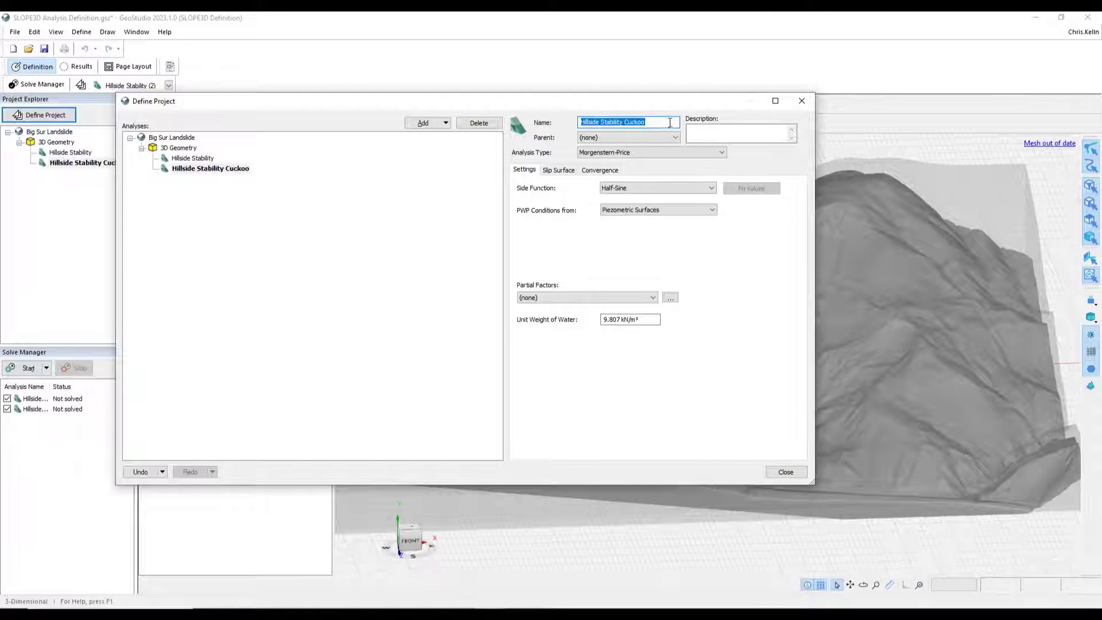
{"action": "left_click", "coordinate": [551, 171]}
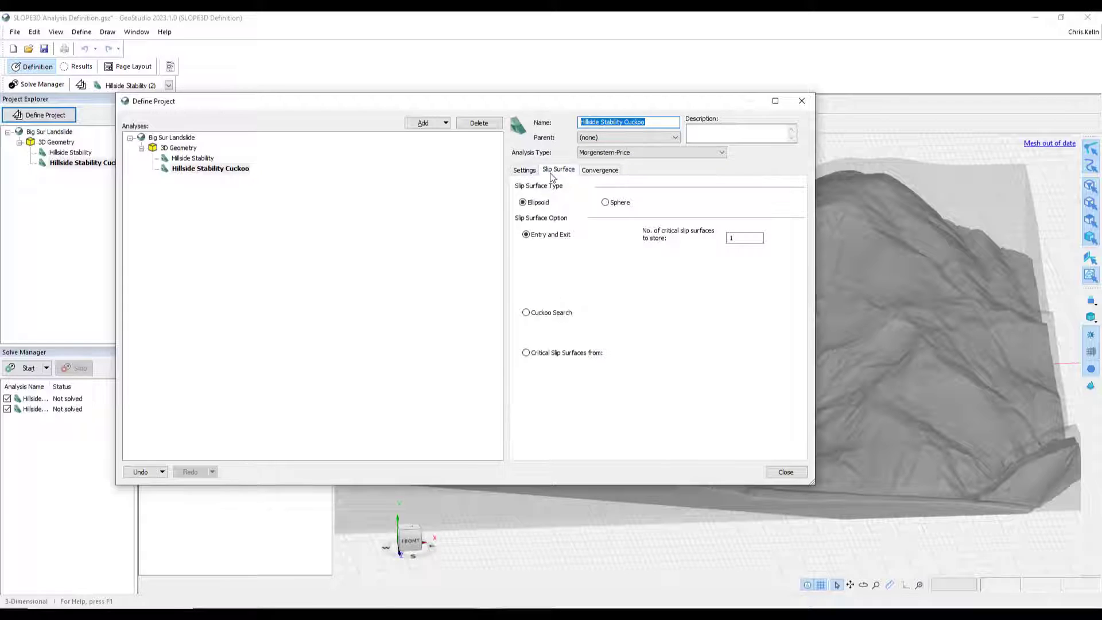
{"action": "left_click", "coordinate": [526, 314]}
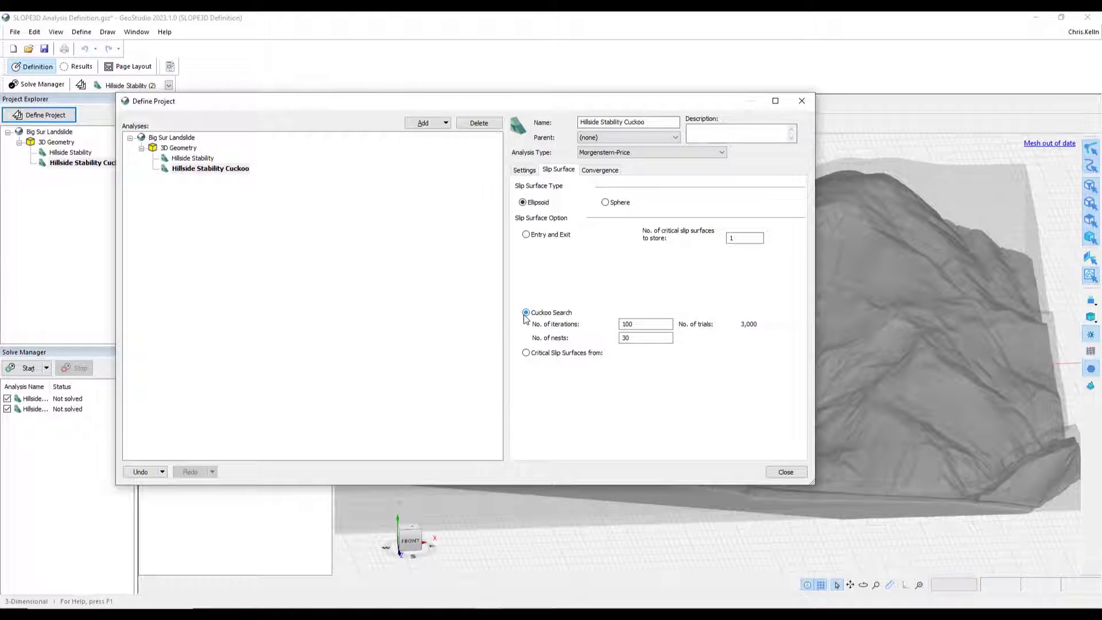
{"action": "left_click", "coordinate": [775, 471]}
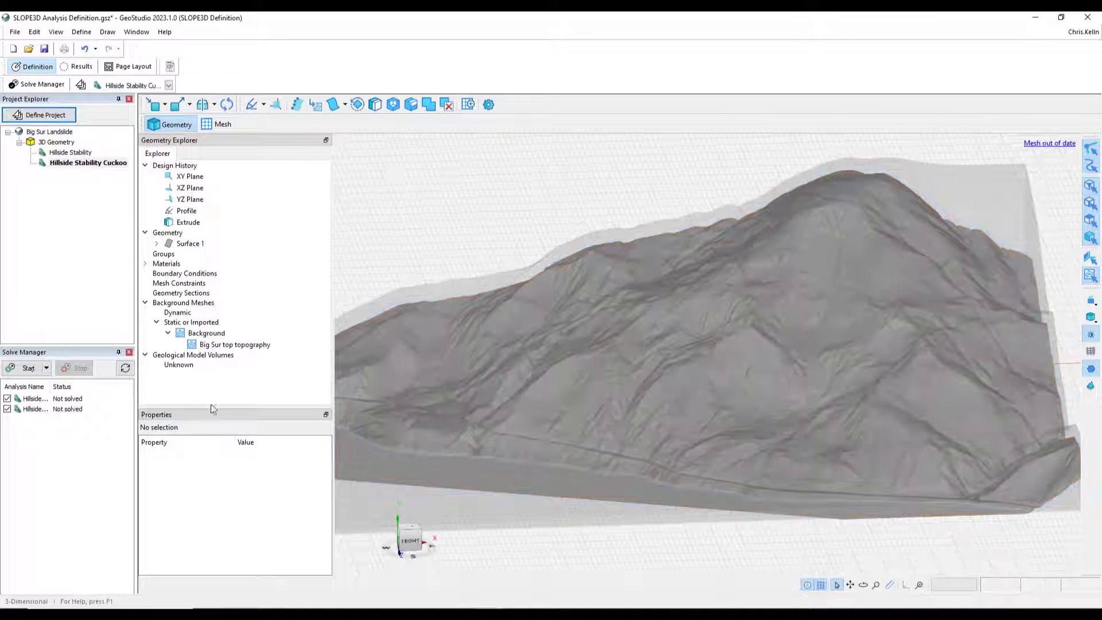
- Set the Unknown geological volume's opacity to 1 and assign it the Granite material
{"action": "left_click", "coordinate": [190, 369]}
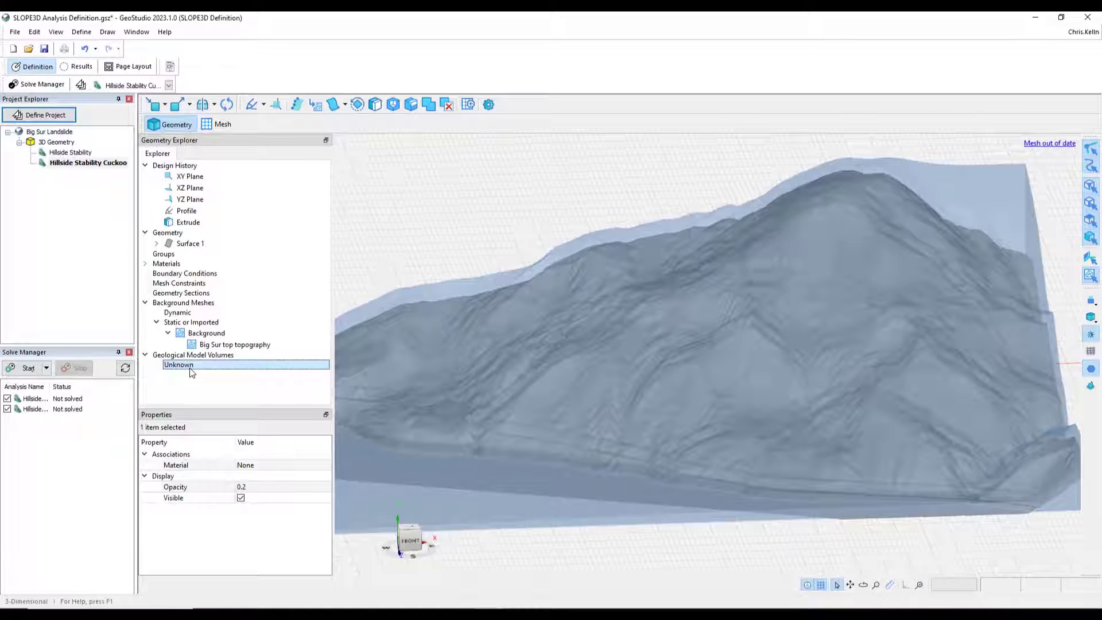
{"action": "left_click", "coordinate": [255, 487]}
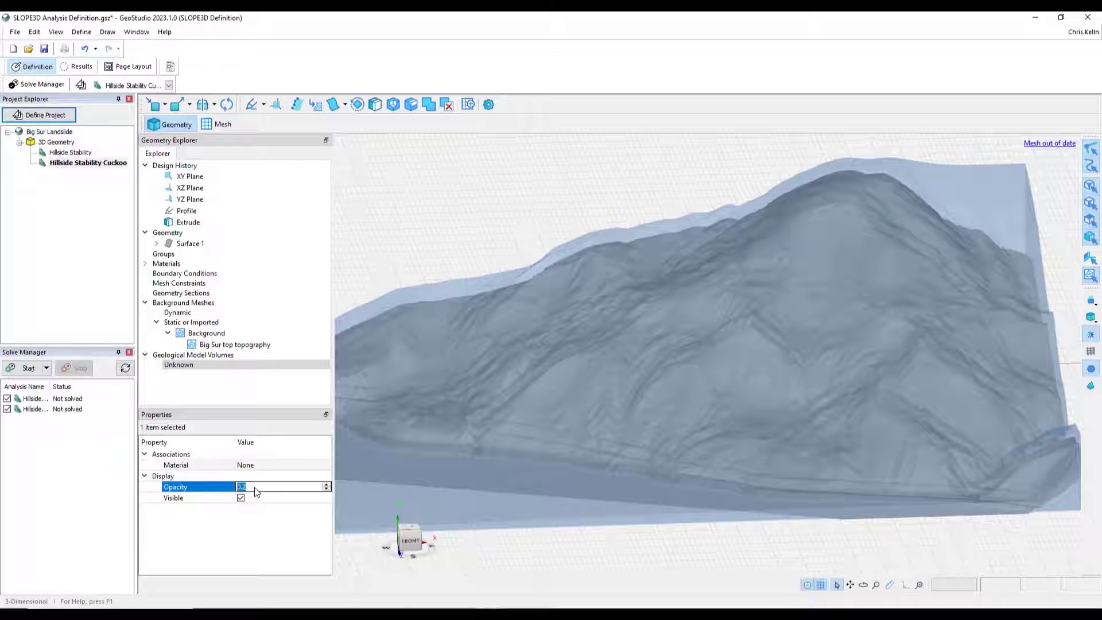
{"action": "type", "text": "1"}
{"action": "key", "text": "Return"}
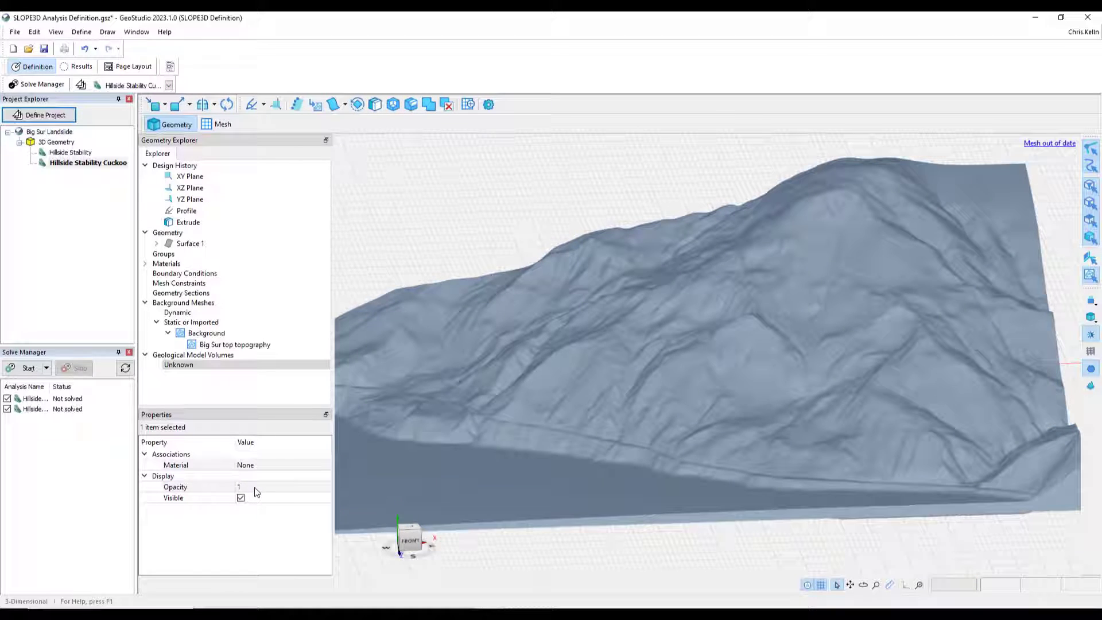
{"action": "left_click", "coordinate": [469, 221]}
{"action": "middle_click_drag", "start_coordinate": [551, 416], "coordinate": [558, 449]}
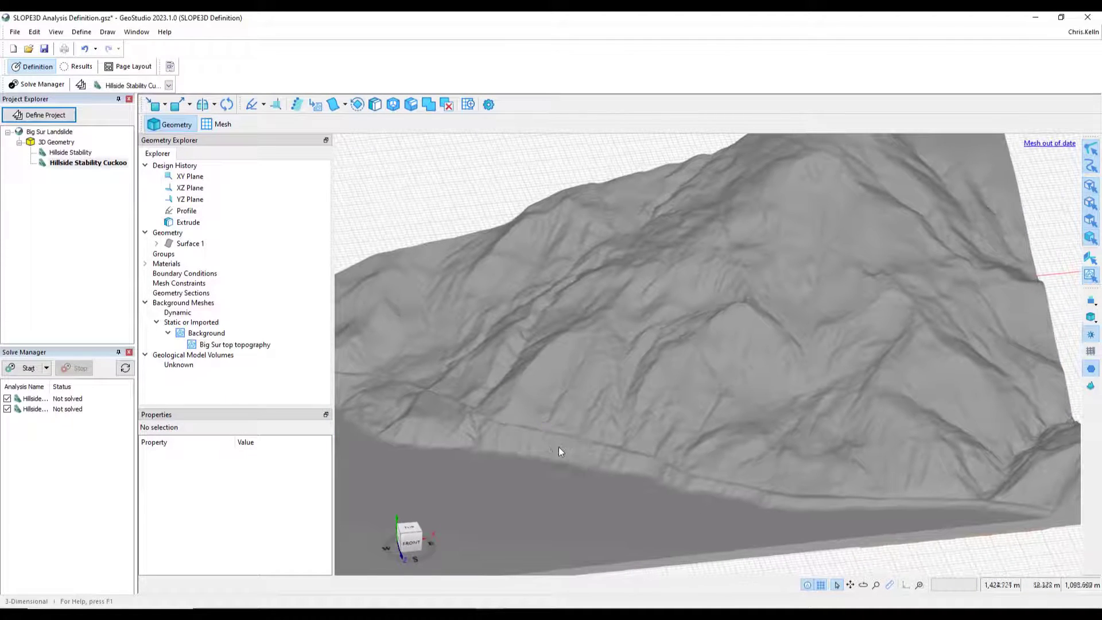
{"action": "left_click", "coordinate": [185, 366]}
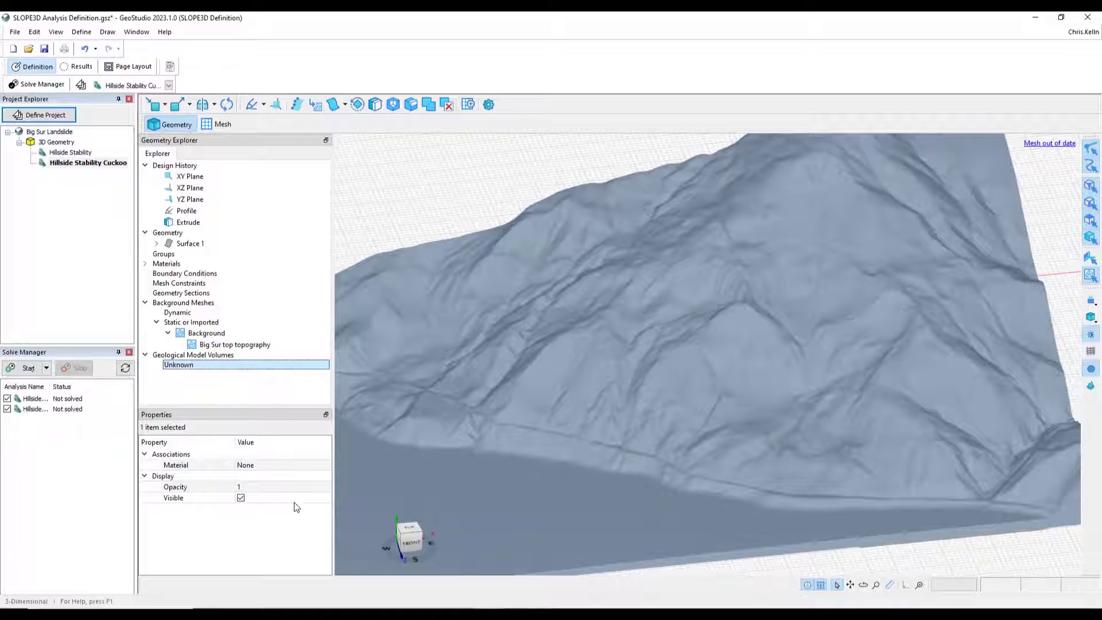
{"action": "left_click", "coordinate": [285, 465]}
{"action": "left_click", "coordinate": [285, 465]}
{"action": "left_click", "coordinate": [287, 478]}
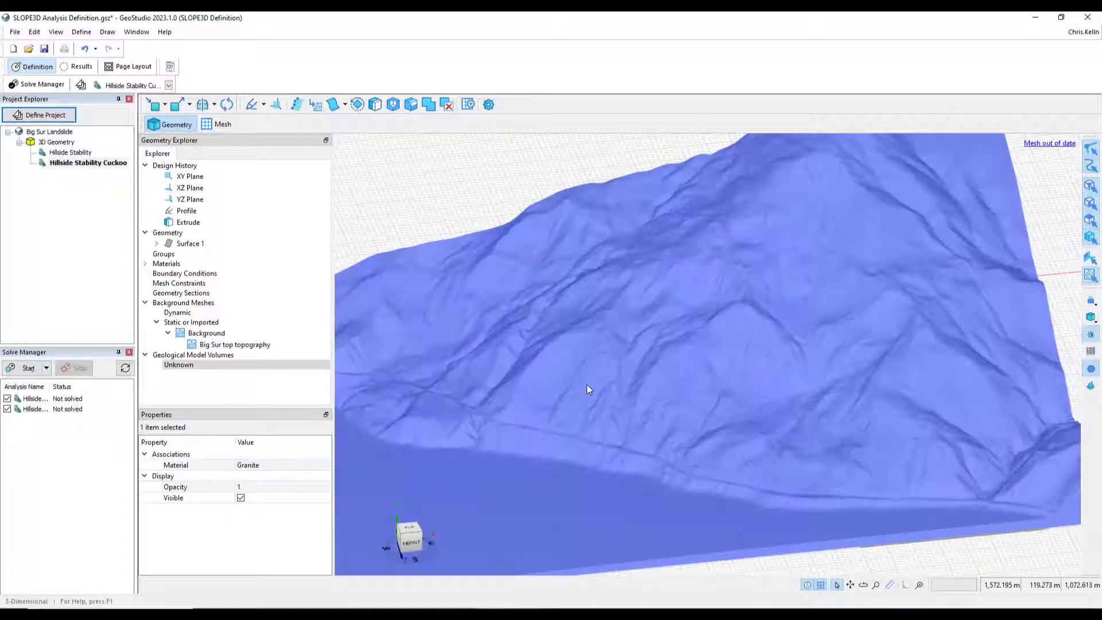
- Draw slip surface limits as a polygon of specified points on the ground surface around the landslide area
{"action": "left_click", "coordinate": [486, 207]}
{"action": "middle_click_drag", "start_coordinate": [603, 443], "coordinate": [527, 477]}
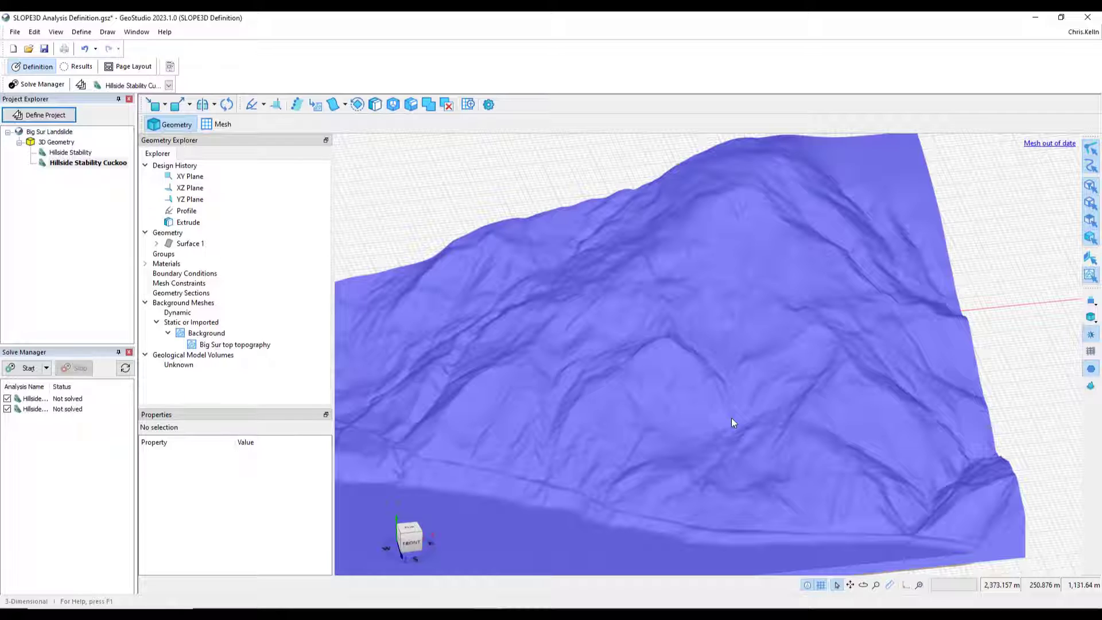
{"action": "middle_click_drag", "start_coordinate": [576, 408], "coordinate": [656, 412]}
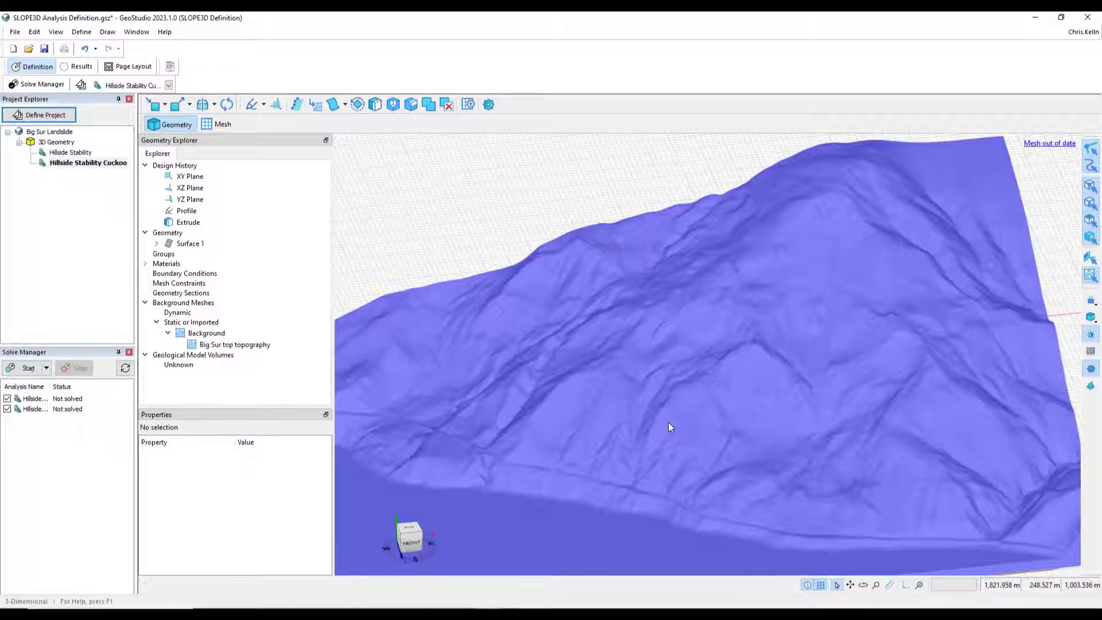
{"action": "middle_click_drag", "start_coordinate": [668, 423], "coordinate": [657, 421]}
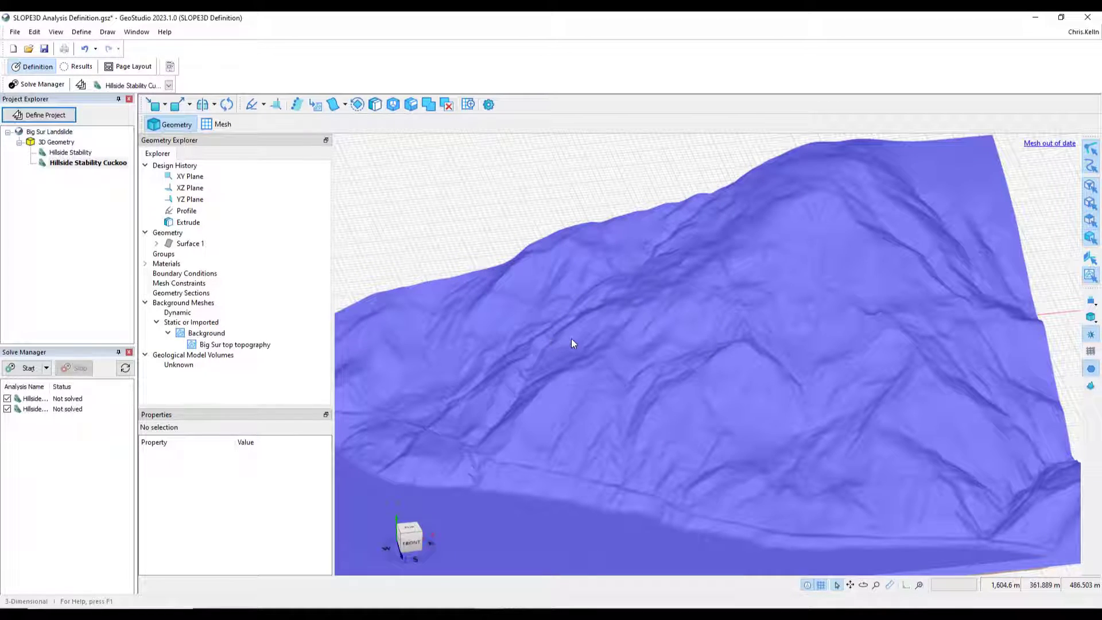
{"action": "left_click", "coordinate": [107, 32]}
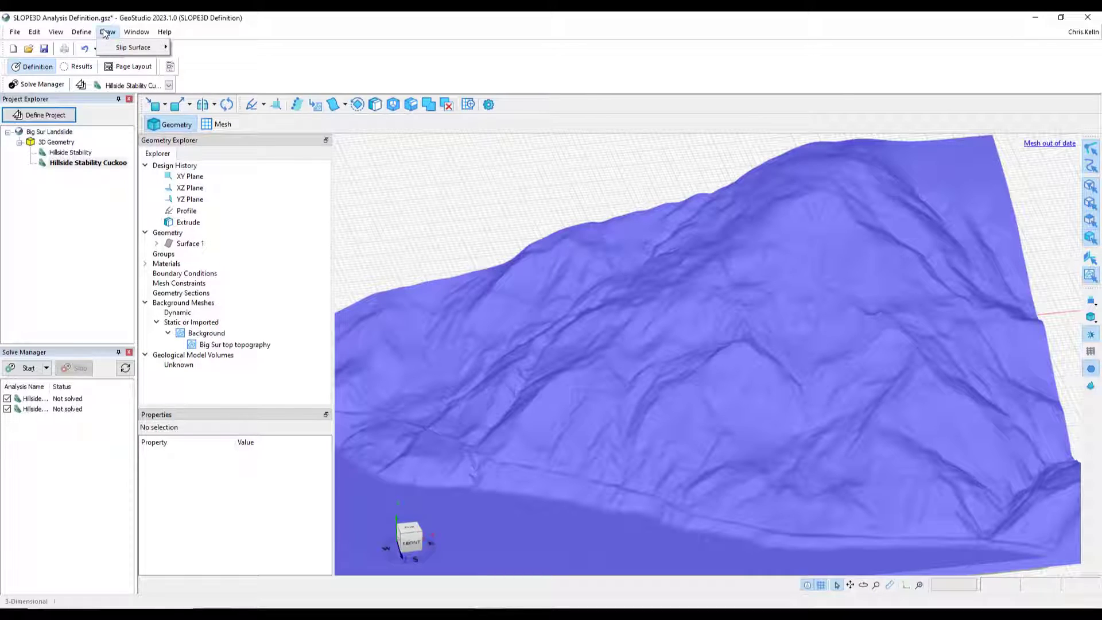
{"action": "mouse_move", "coordinate": [119, 51]}
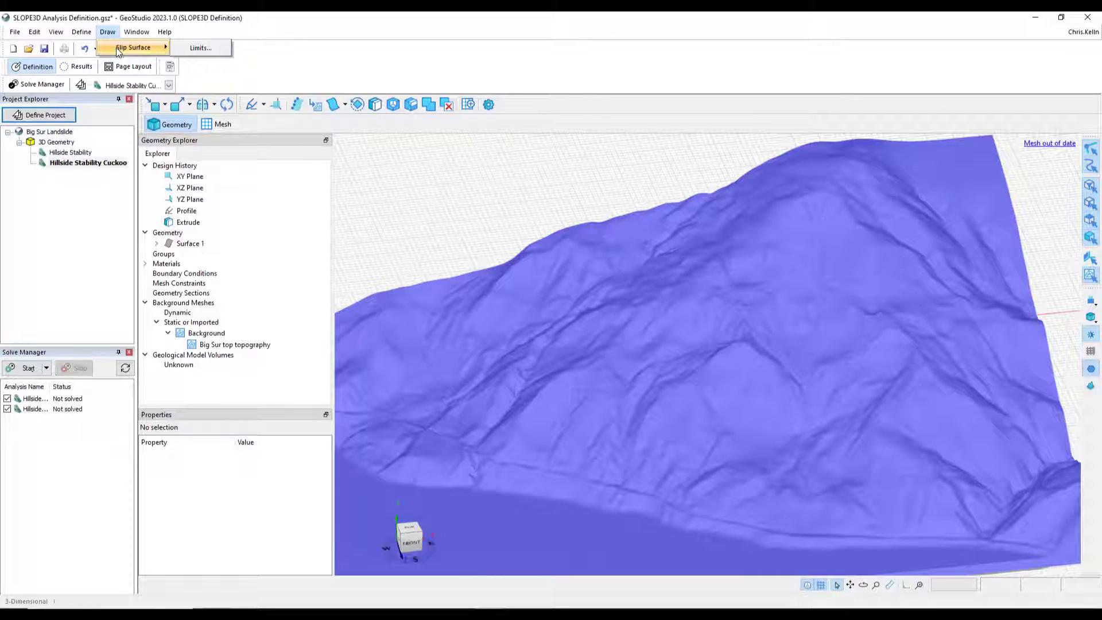
{"action": "left_click", "coordinate": [195, 47]}
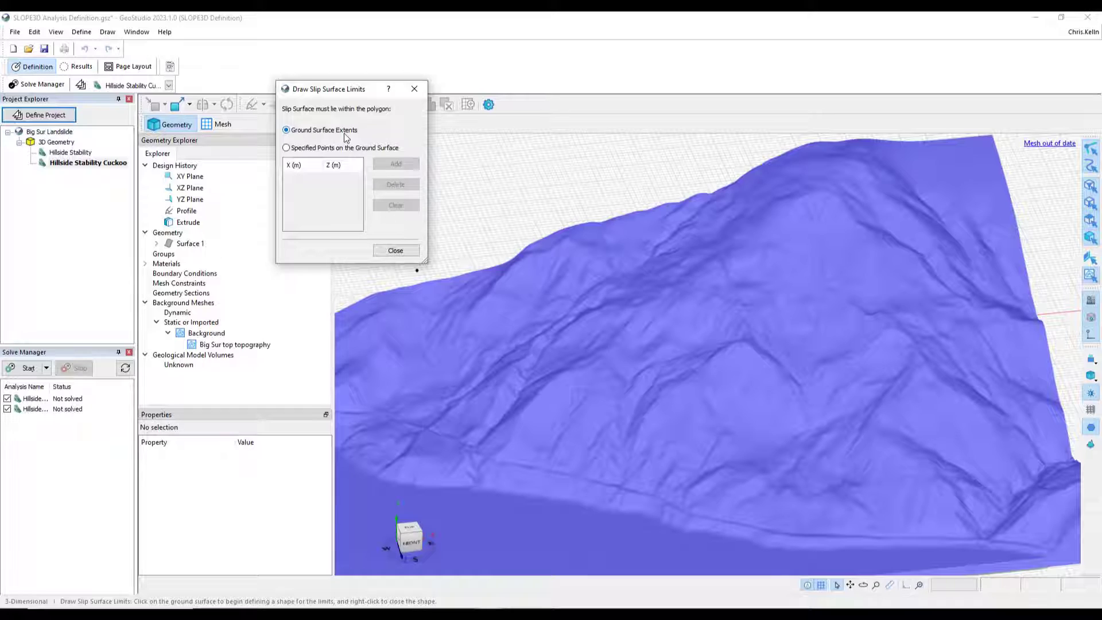
{"action": "left_click", "coordinate": [285, 149]}
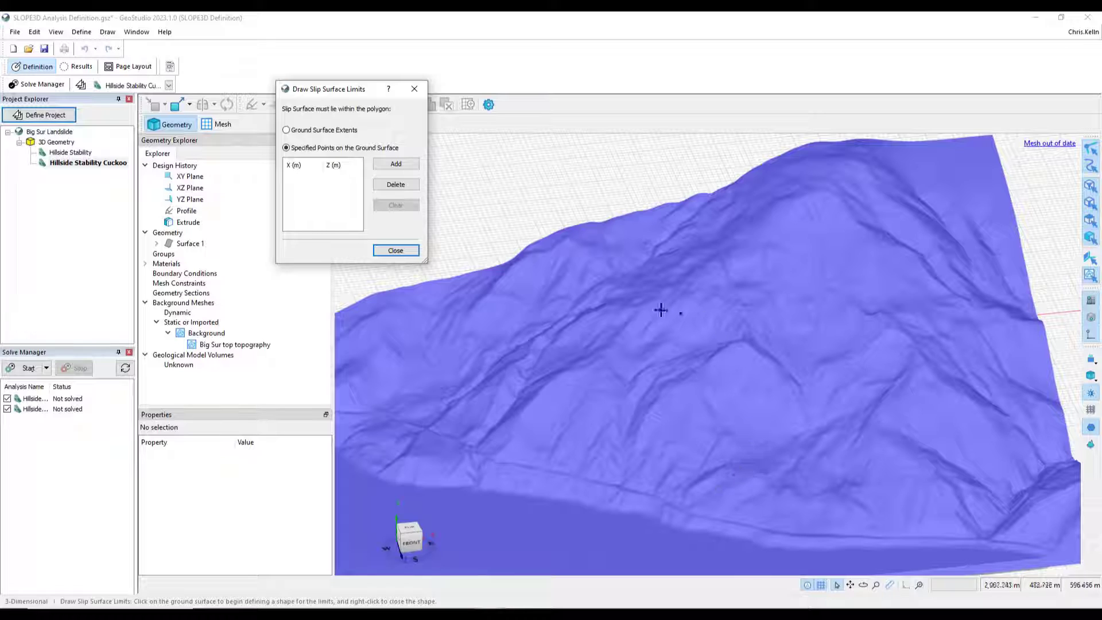
{"action": "left_click", "coordinate": [595, 312]}
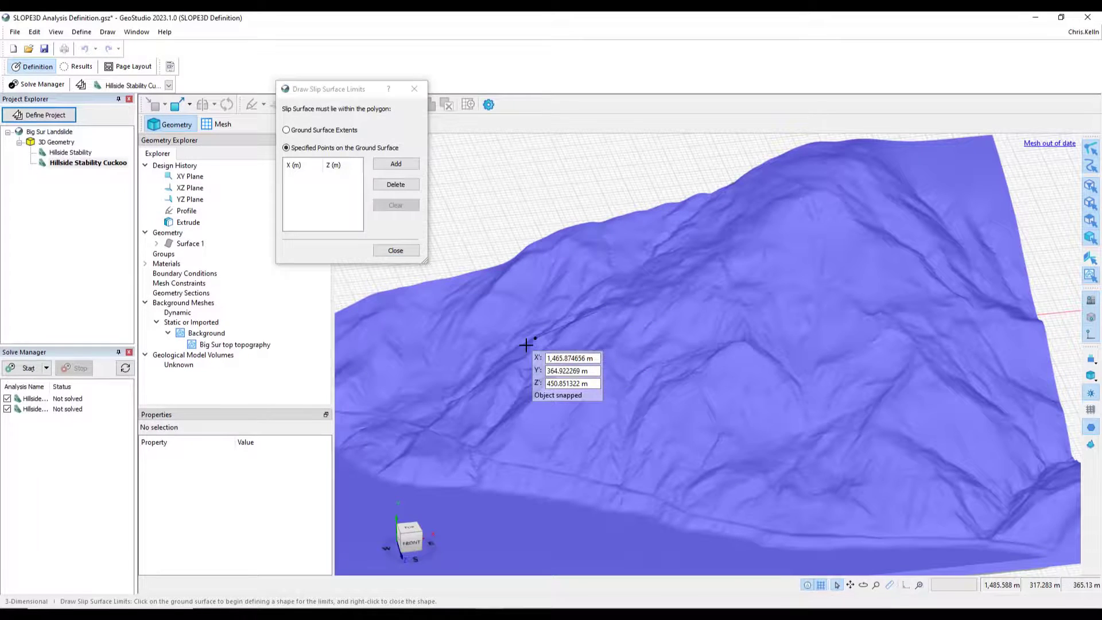
{"action": "left_click", "coordinate": [515, 377]}
{"action": "left_click", "coordinate": [476, 455]}
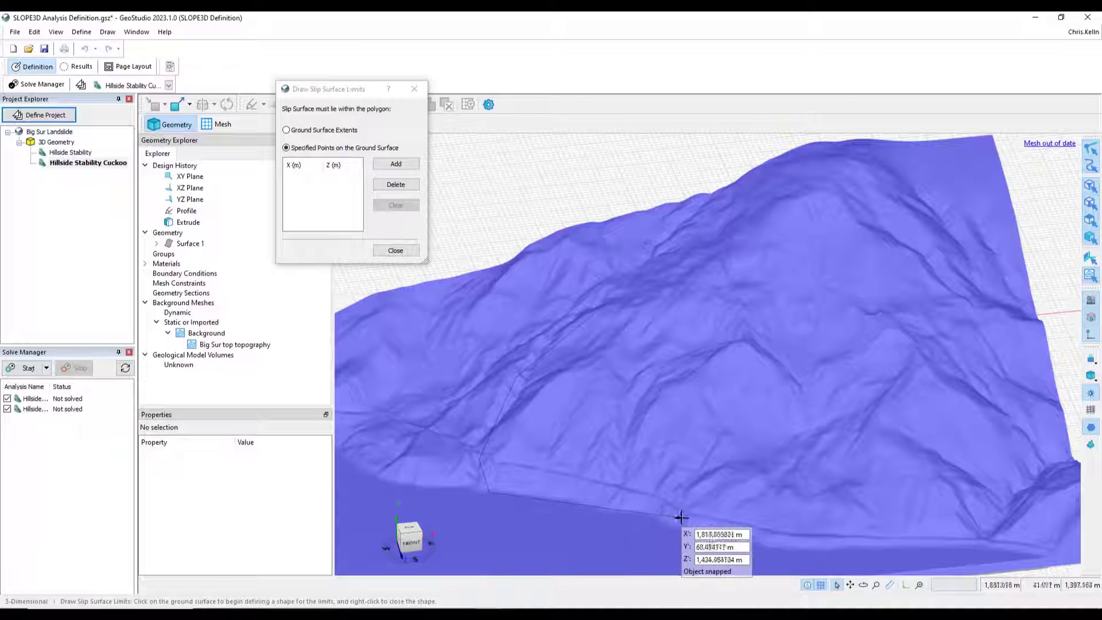
{"action": "left_click", "coordinate": [736, 530]}
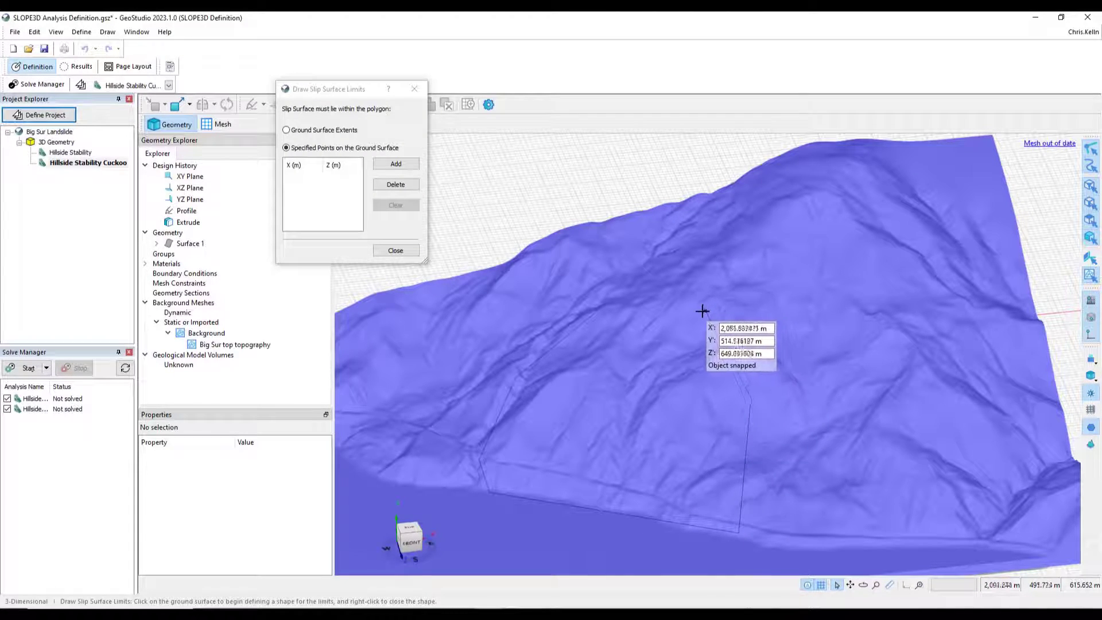
{"action": "left_click", "coordinate": [658, 302]}
{"action": "right_click", "coordinate": [658, 302]}
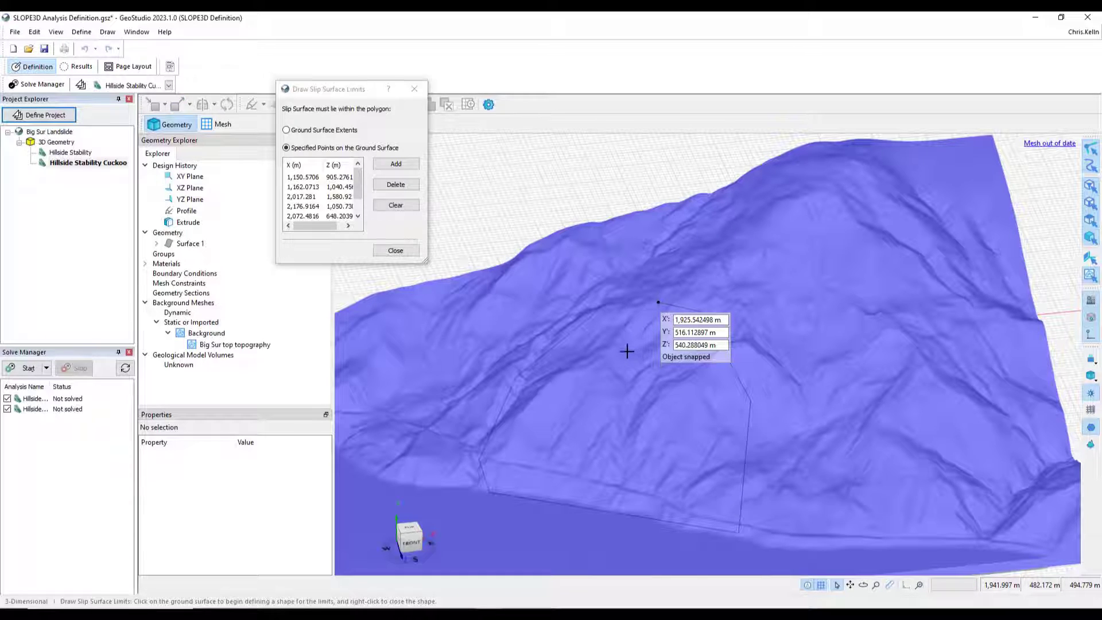
{"action": "left_click", "coordinate": [396, 251]}
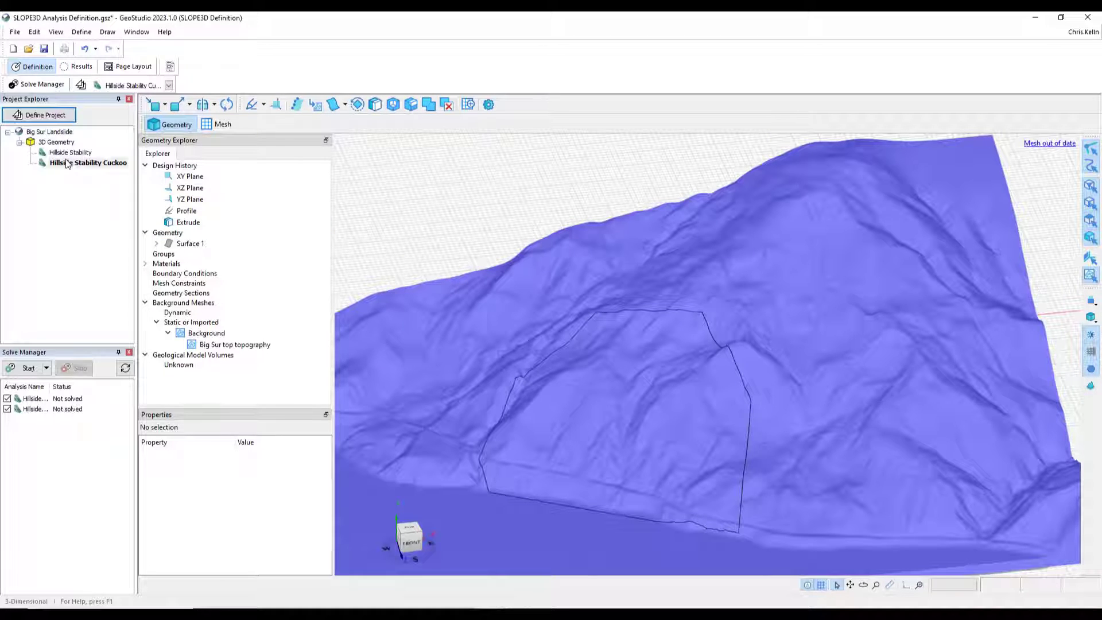